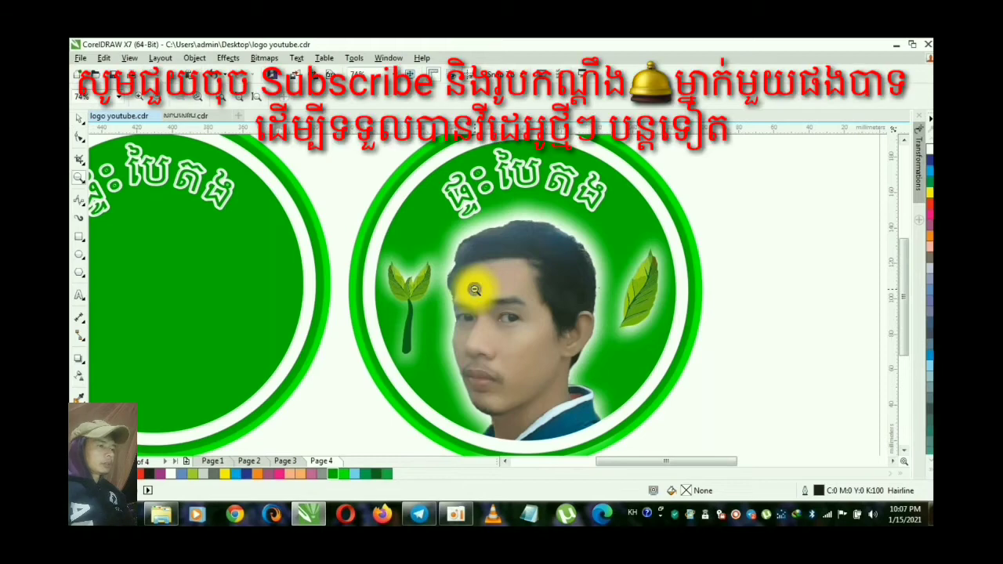
# Try converting the unfilled head outline to a 300 dpi CMYK bitmap with anti-aliasing and a transparent background
pyautogui.rightClick(474, 286)
pyautogui.moveTo(355, 234); pyautogui.dragTo(506, 363)
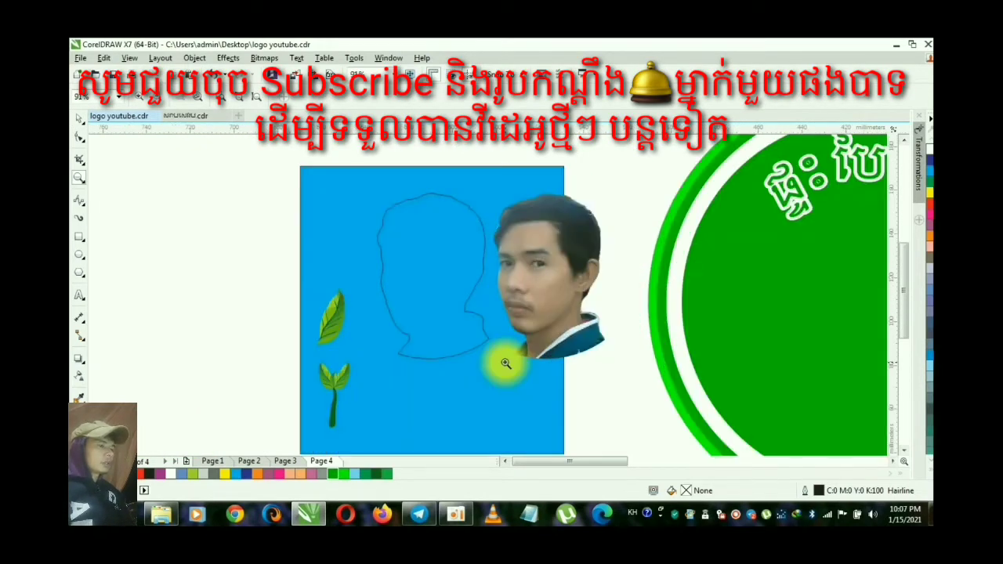
pyautogui.press('space')
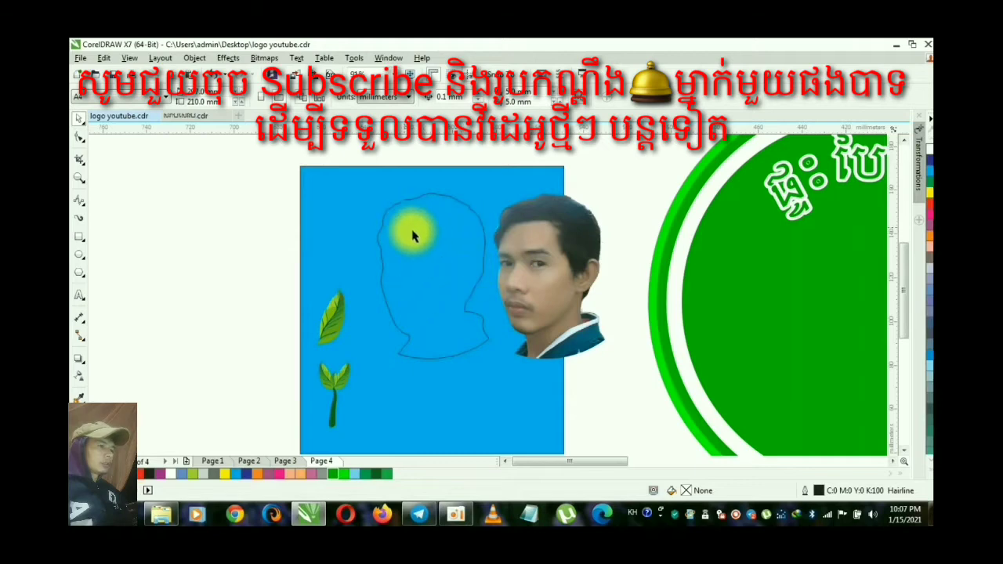
pyautogui.click(459, 205)
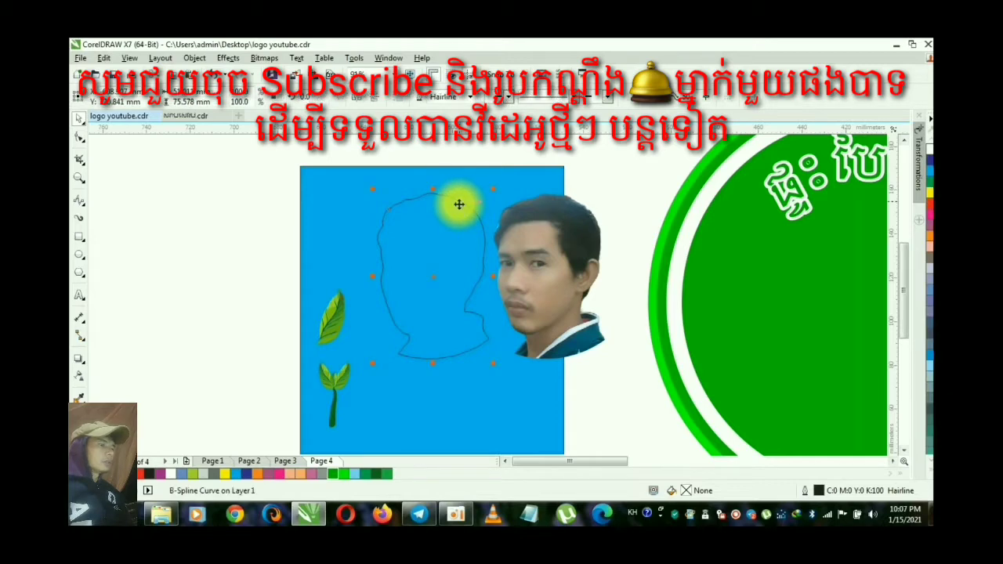
pyautogui.click(264, 58)
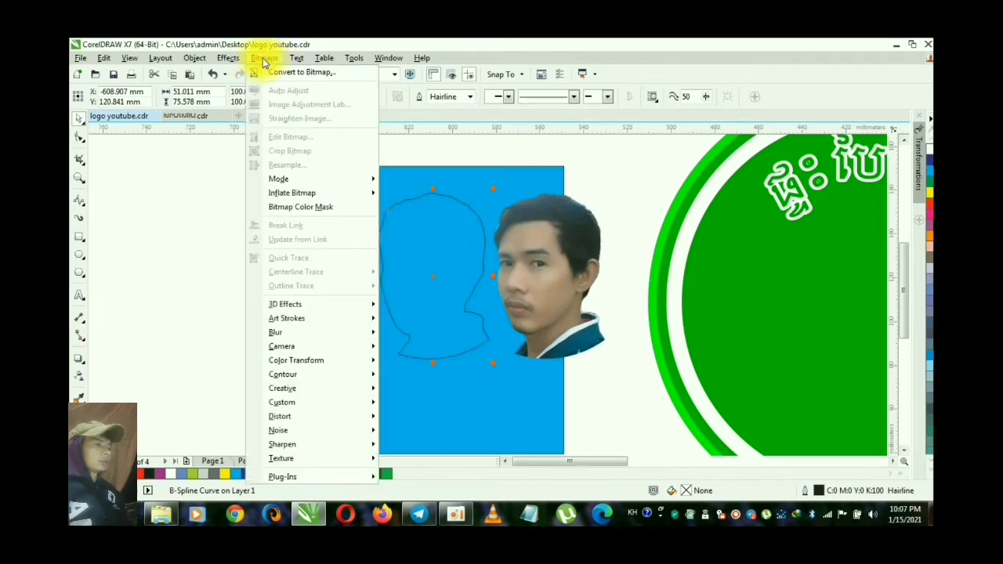
pyautogui.click(319, 74)
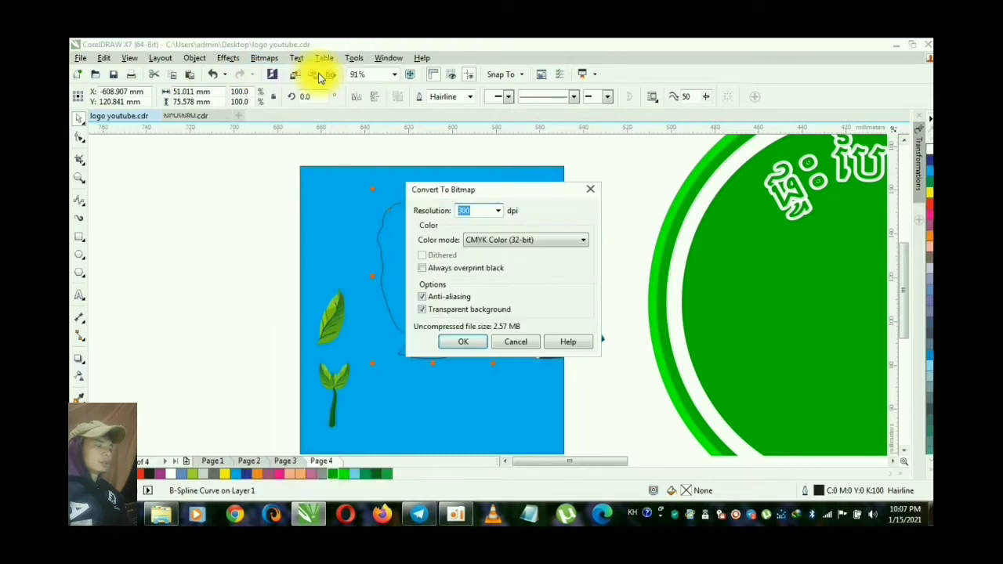
pyautogui.click(459, 343)
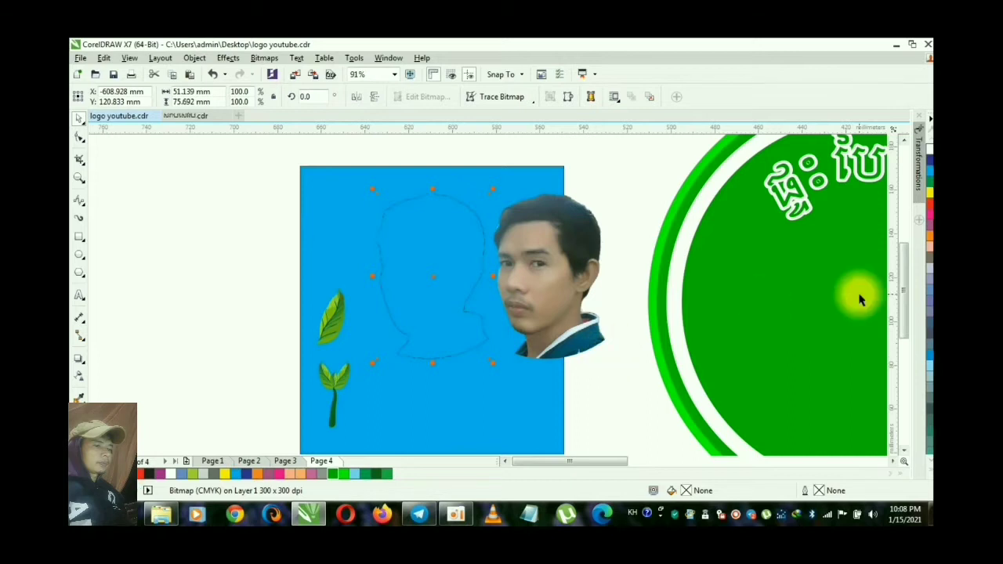
pyautogui.click(928, 452)
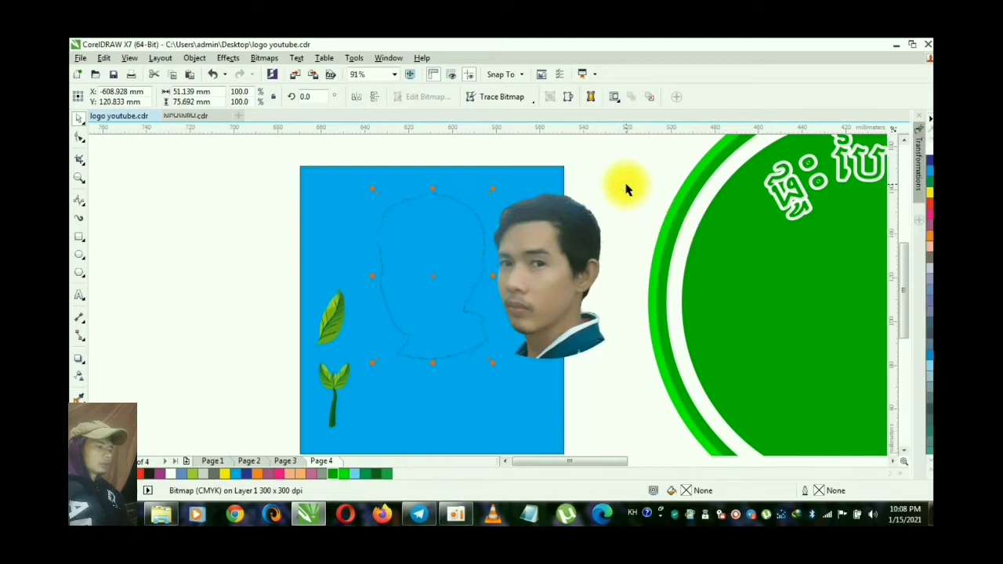
# Undo the bitmap conversion of the unfilled head outline and clear the selection
pyautogui.hotkey('ctrl', 'z')
pyautogui.hotkey('ctrl', 'z')
pyautogui.hotkey('ctrl', 'z')
pyautogui.click(627, 188)
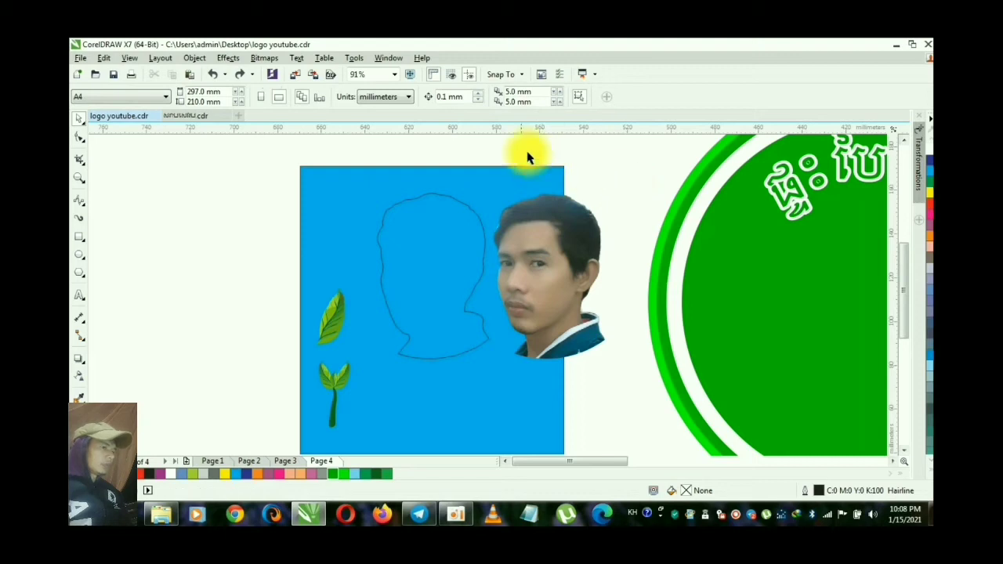
# Fill the head outline with white and convert it to a 300 dpi CMYK bitmap with a transparent background
pyautogui.click(449, 203)
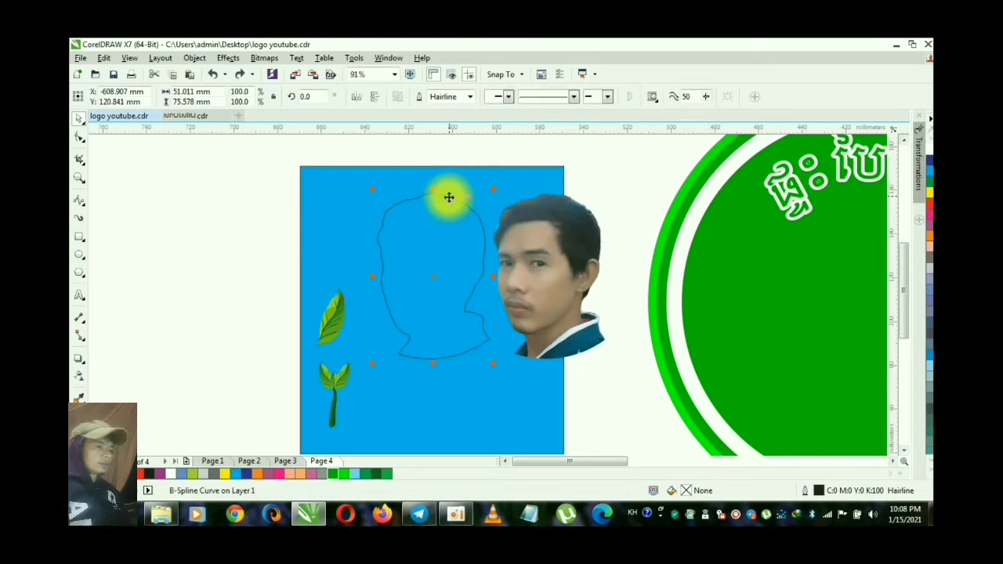
pyautogui.click(168, 473)
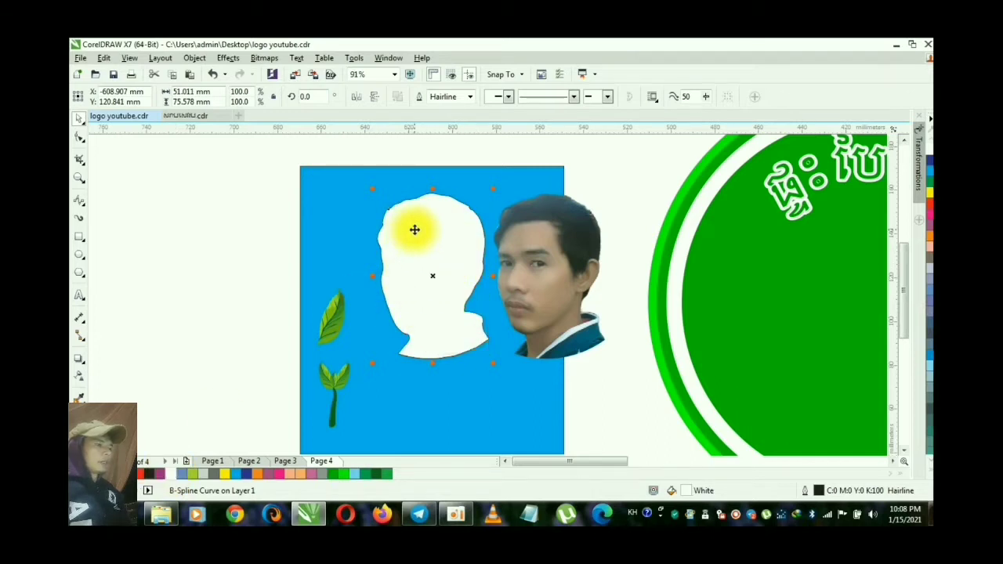
pyautogui.click(263, 59)
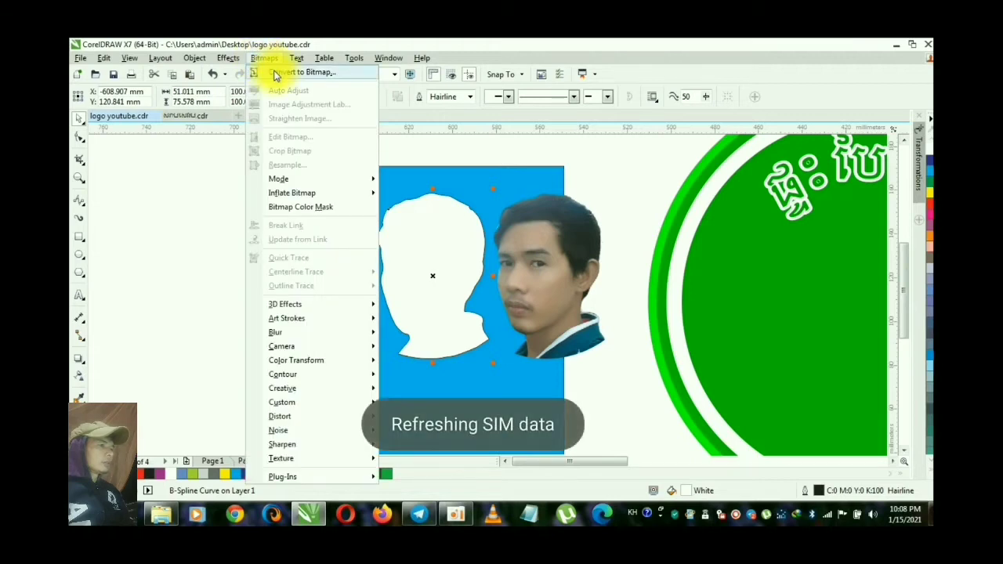
pyautogui.click(301, 72)
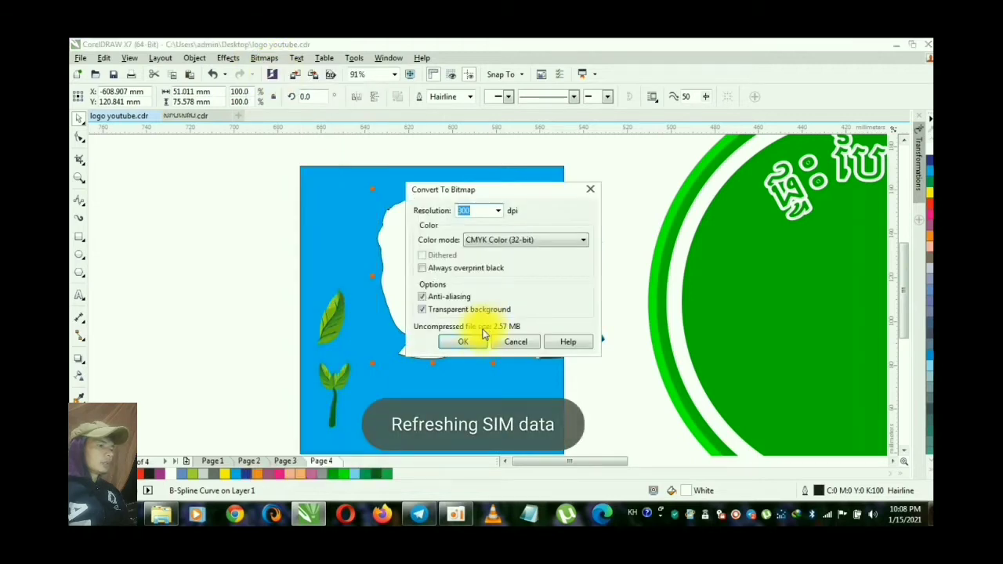
pyautogui.click(473, 340)
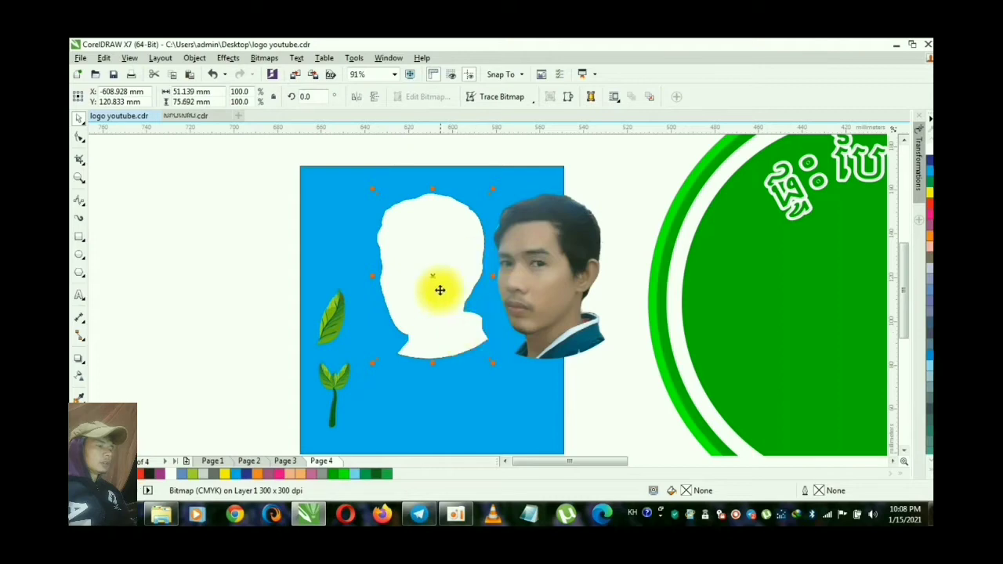
# Apply a Gaussian Blur with a radius of 46 pixels to the white head silhouette
pyautogui.click(264, 59)
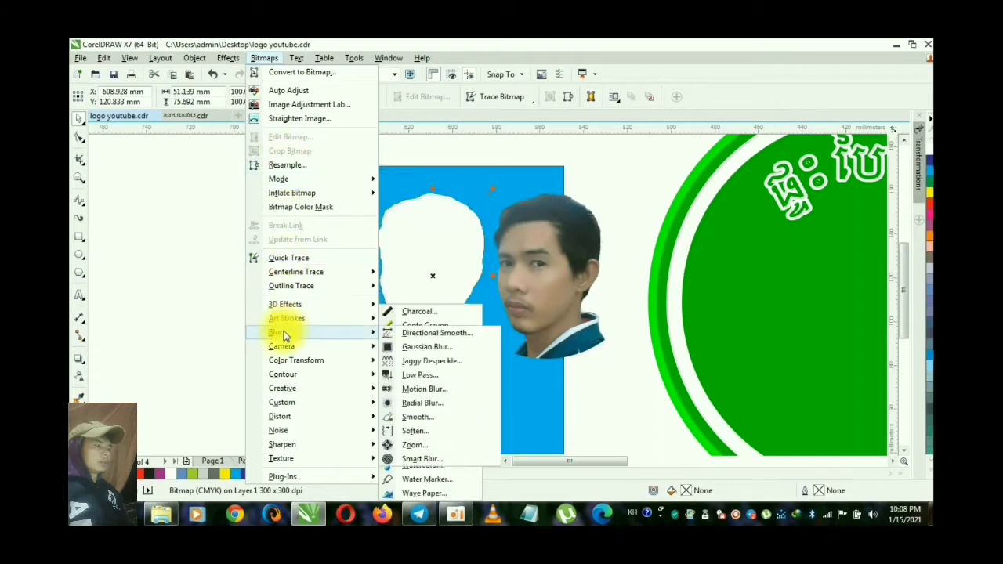
pyautogui.moveTo(280, 333)
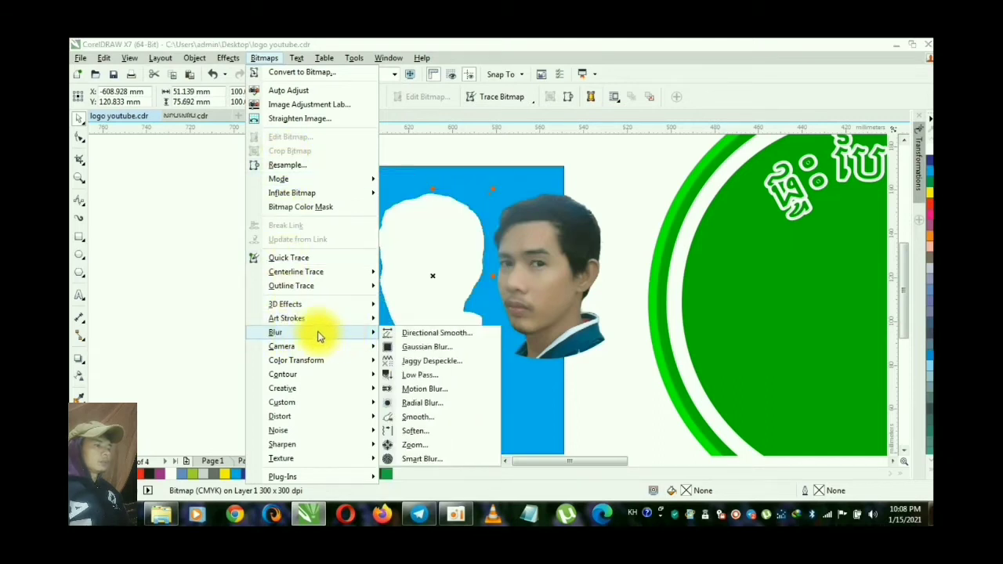
pyautogui.click(445, 349)
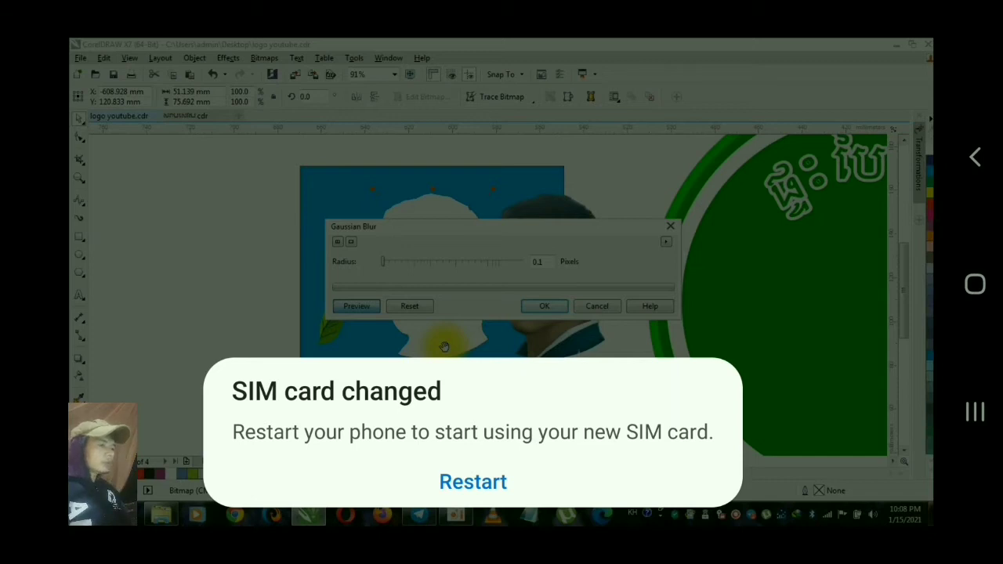
pyautogui.click(385, 267)
pyautogui.moveTo(385, 267); pyautogui.dragTo(449, 270)
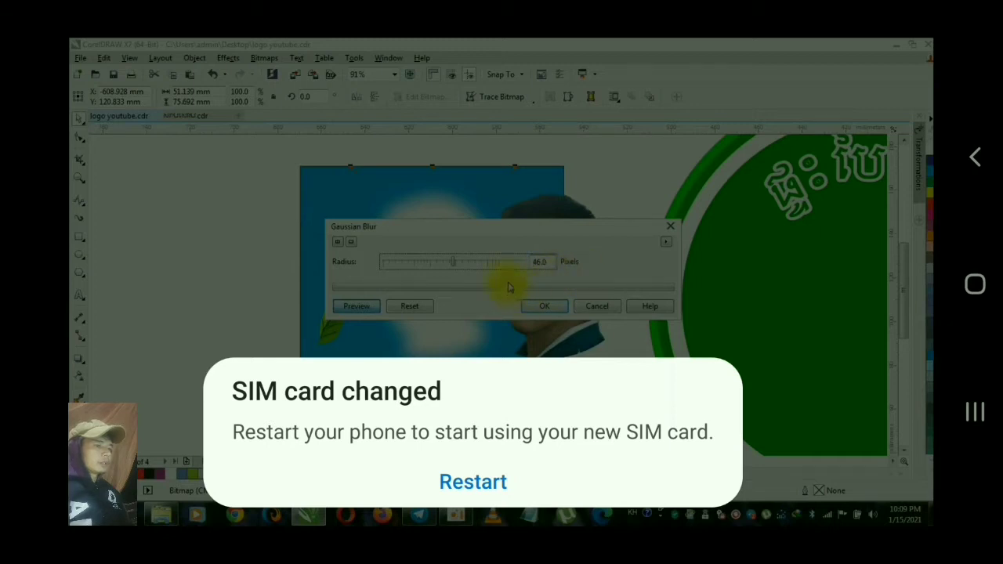
pyautogui.click(546, 307)
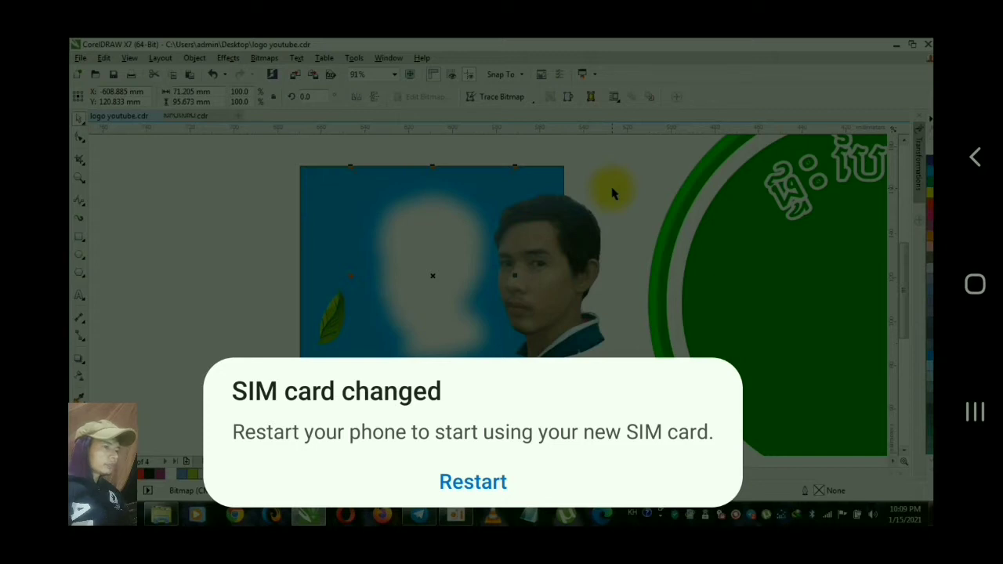
# Align the portrait cutout to the center of the blurred white silhouette
pyautogui.click(434, 239)
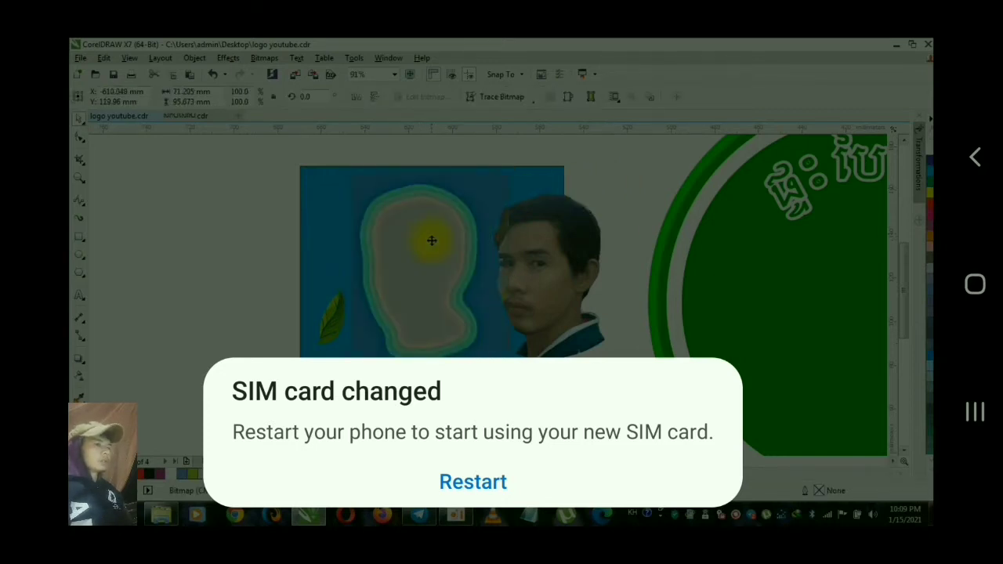
pyautogui.click(592, 184)
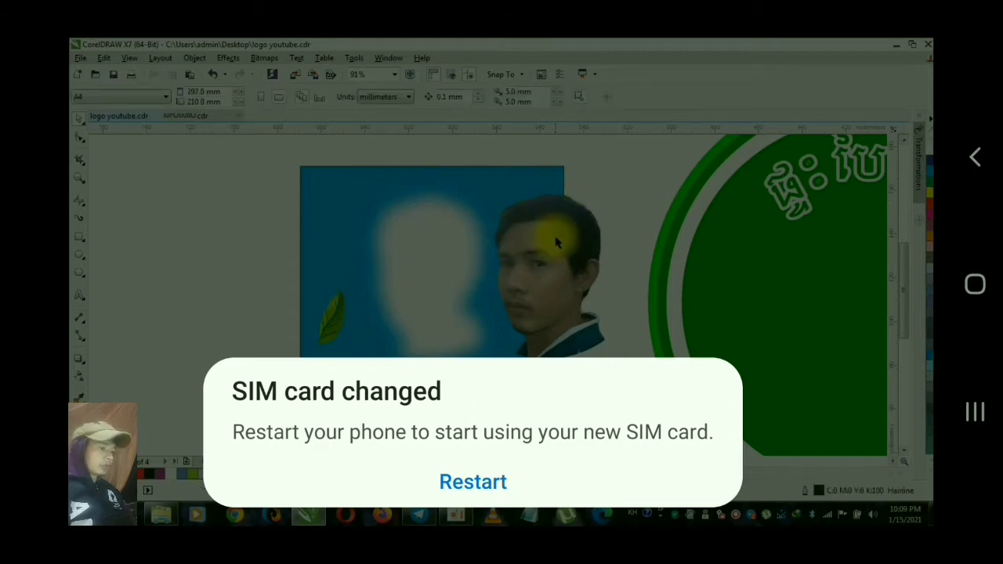
pyautogui.click(580, 229)
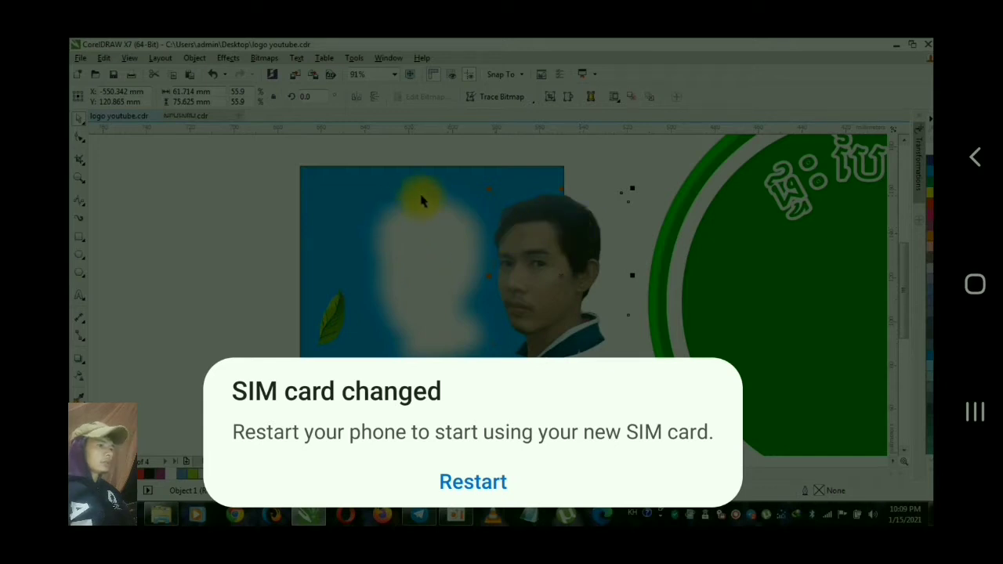
pyautogui.keyDown('shift'); pyautogui.click(414, 225); pyautogui.keyUp('shift')
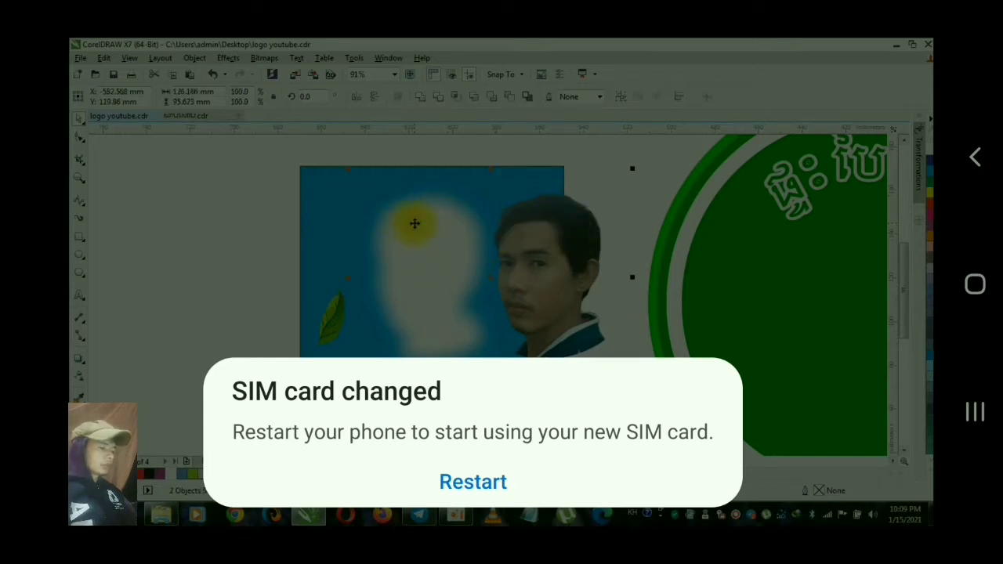
pyautogui.press('c')
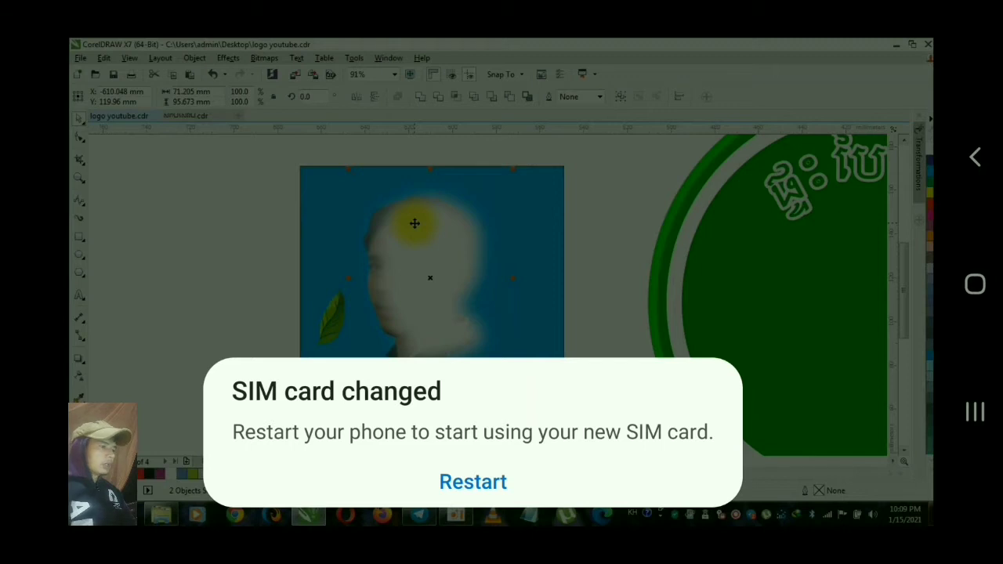
pyautogui.click(594, 205)
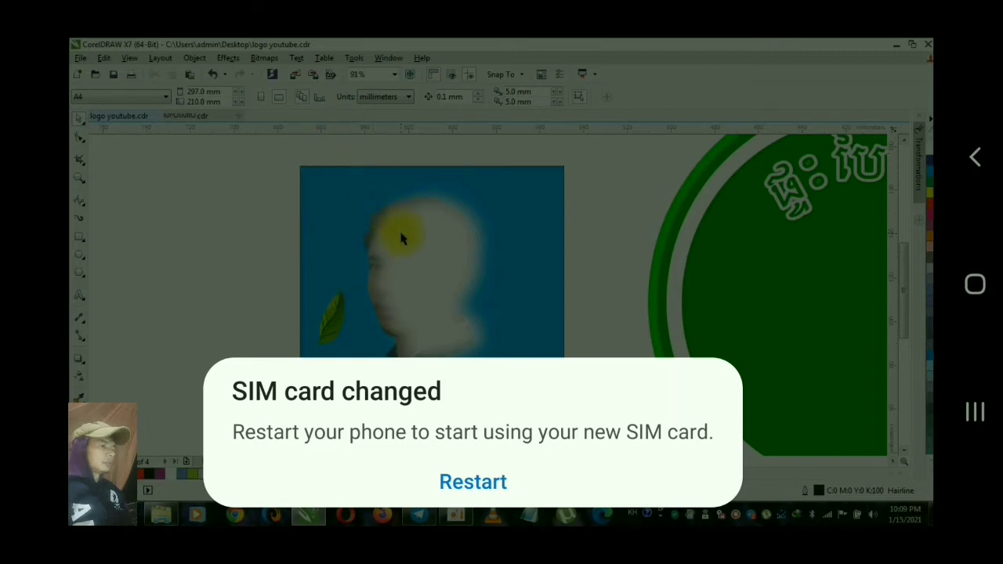
# Move the blurred white silhouette about 12 mm to the right to uncover the portrait's face
pyautogui.click(374, 222)
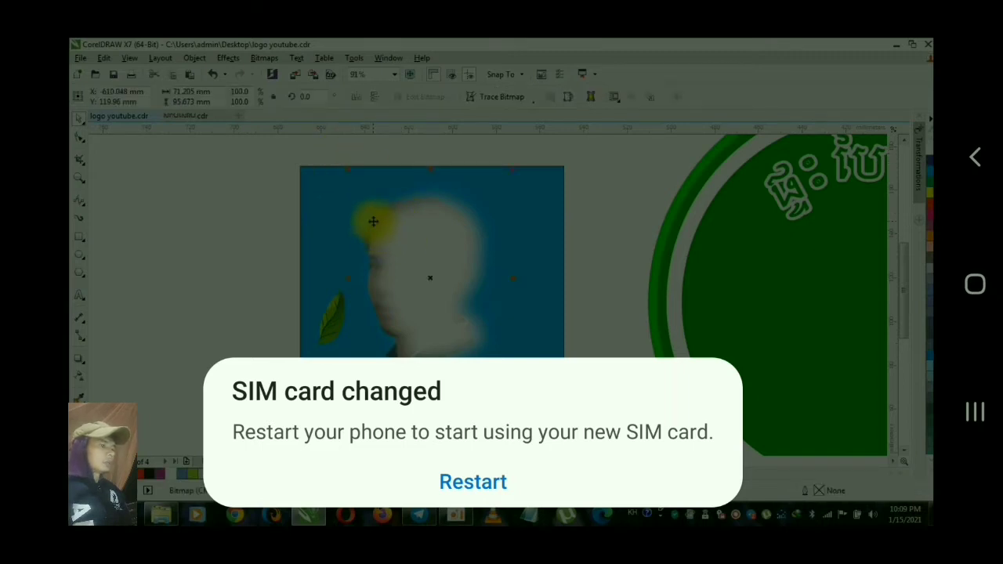
pyautogui.moveTo(373, 222); pyautogui.dragTo(390, 227)
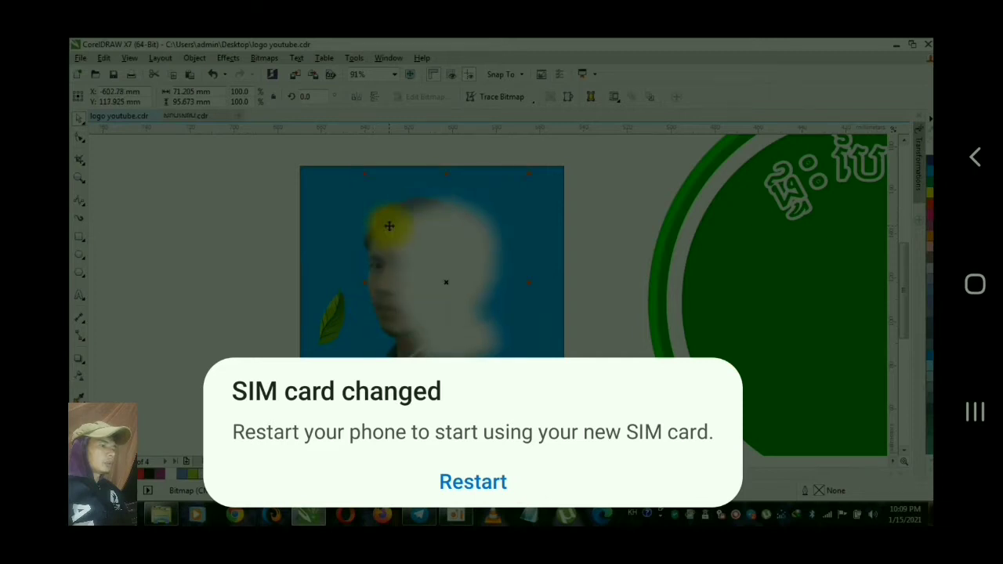
pyautogui.click(376, 155)
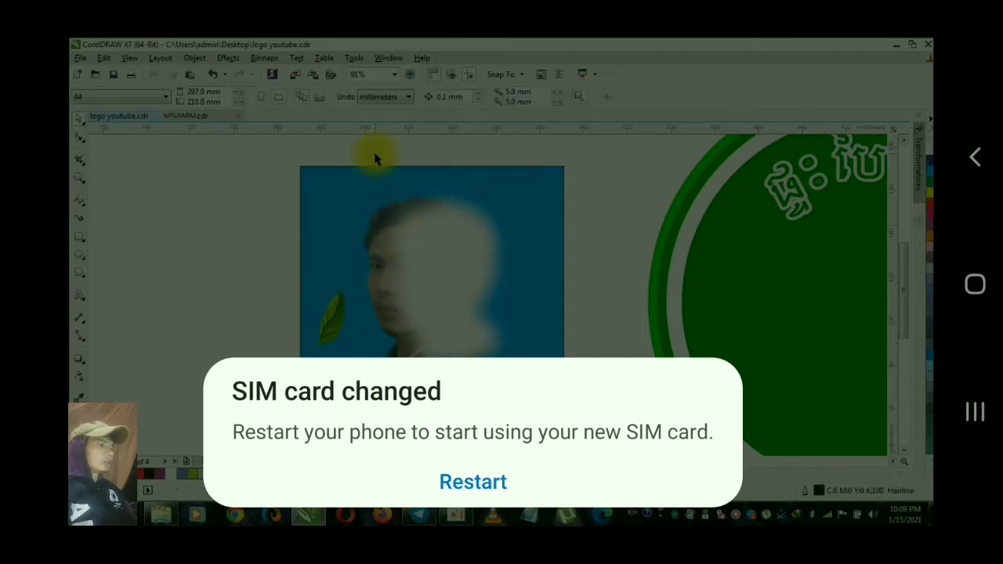
pyautogui.click(373, 246)
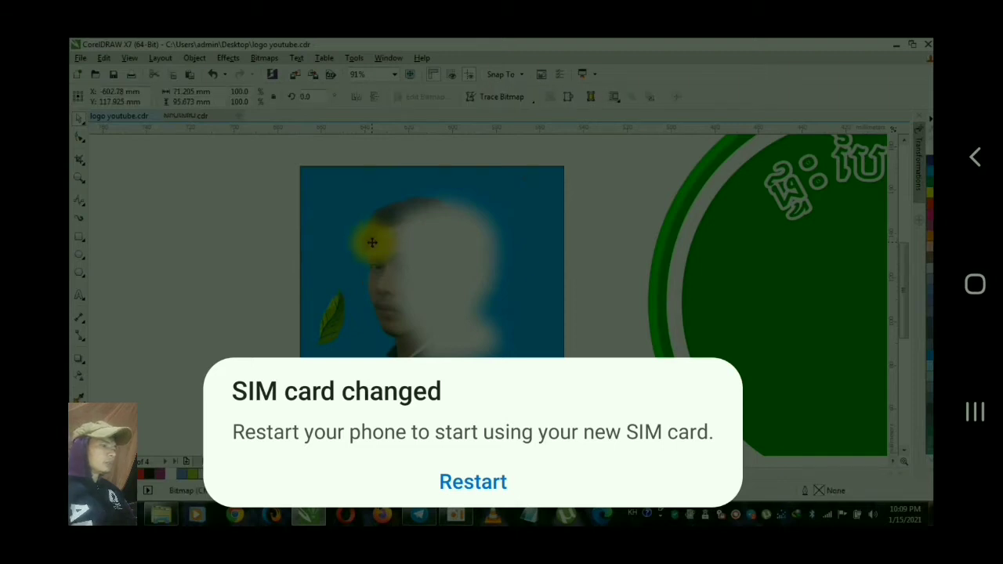
pyautogui.moveTo(372, 243)
pyautogui.mouseDown()
pyautogui.moveTo(363, 249)
pyautogui.moveTo(378, 243)
pyautogui.mouseUp()
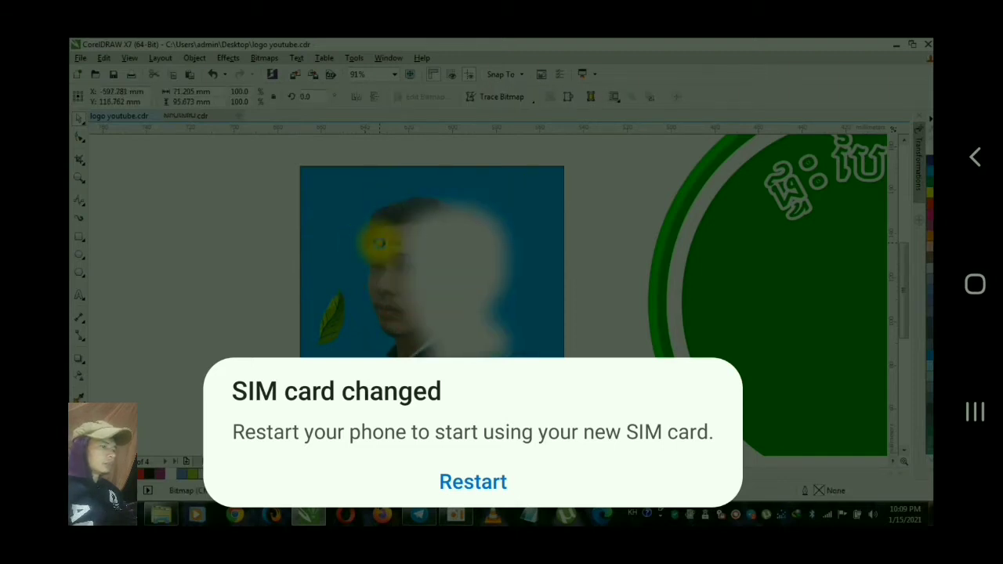
pyautogui.click(251, 242)
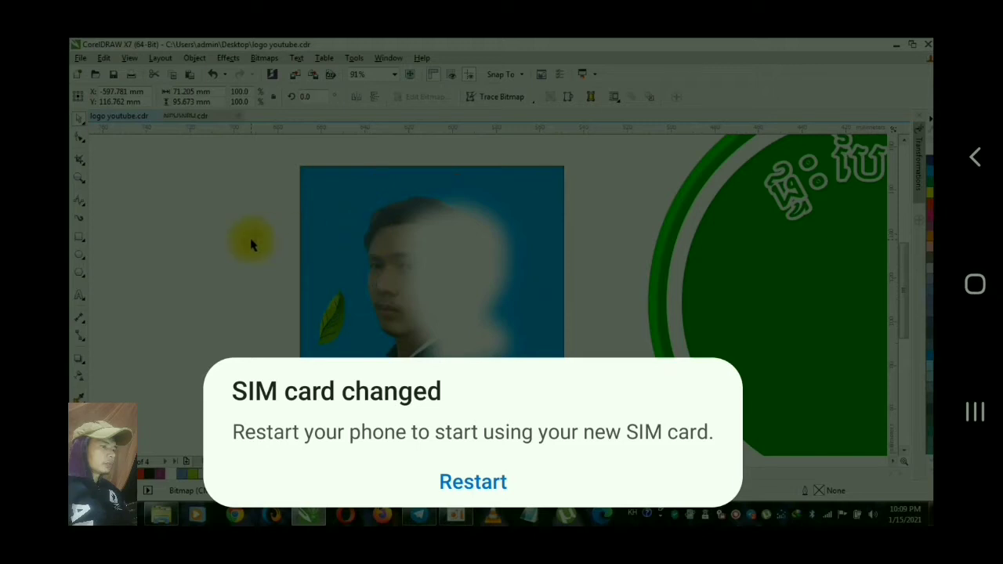
# Place the portrait in front of the blurred white silhouette and center it on the silhouette
pyautogui.click(367, 239)
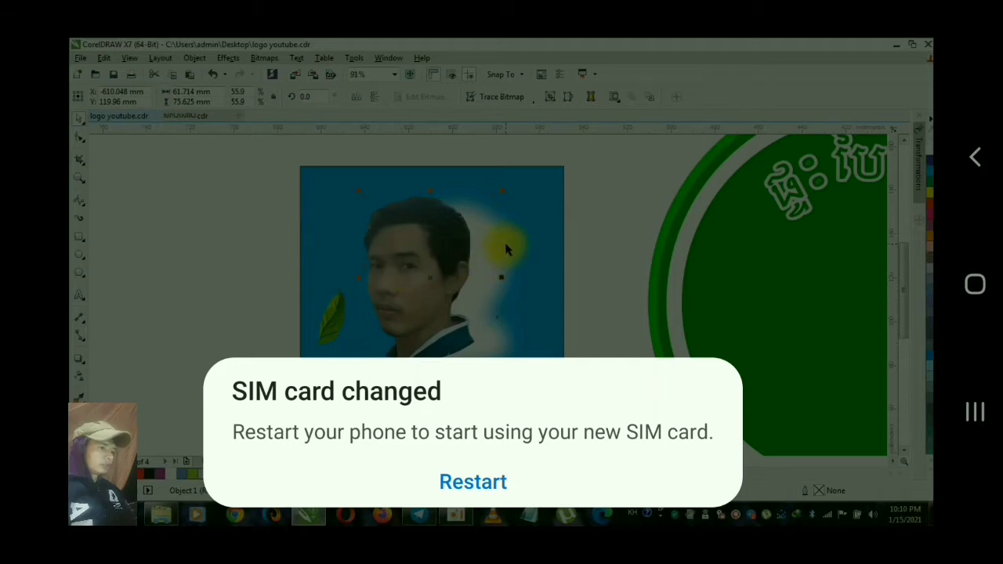
pyautogui.keyDown('shift'); pyautogui.click(506, 245); pyautogui.keyUp('shift')
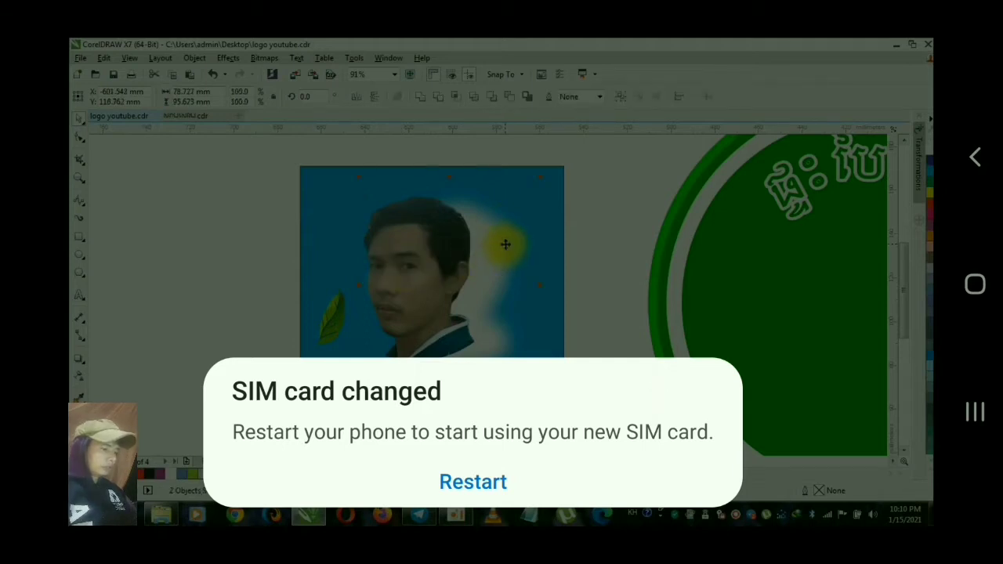
pyautogui.press('c')
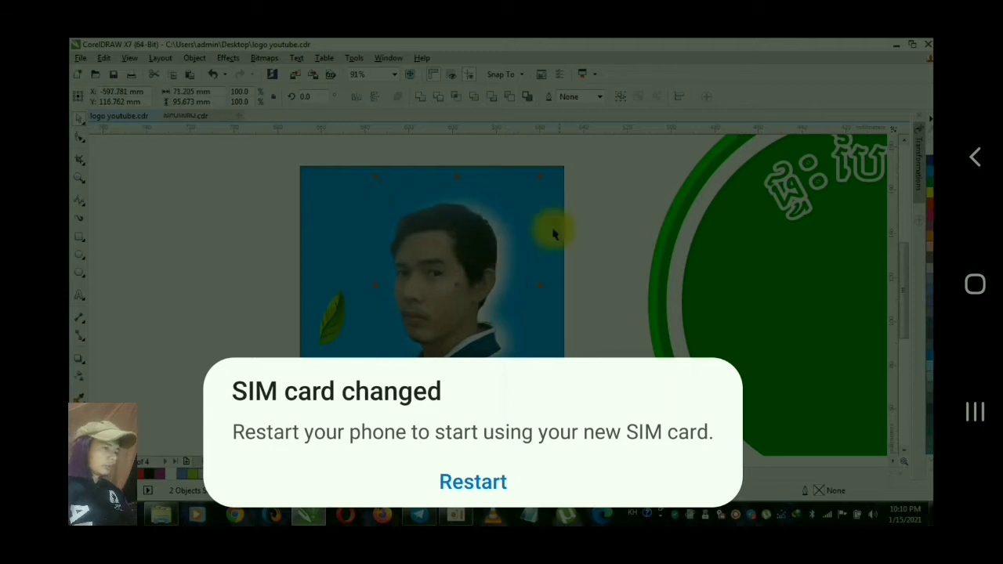
pyautogui.click(596, 229)
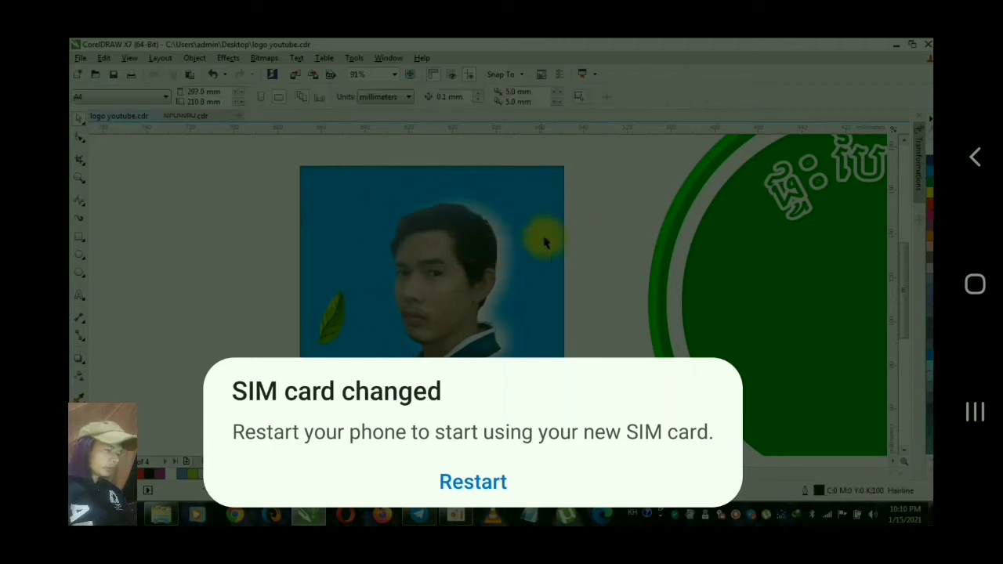
pyautogui.click(468, 269)
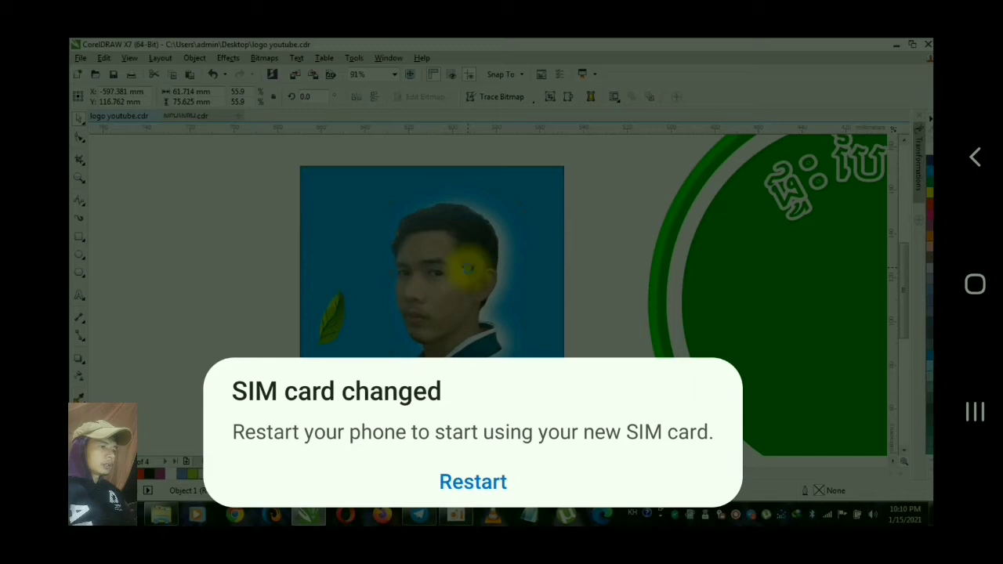
# Nudge the portrait about 2 mm to the right over the blurred white silhouette
pyautogui.press('Right')
pyautogui.press('Right')
pyautogui.press('Right')
pyautogui.press('Right')
pyautogui.press('Right')
pyautogui.press('Right')
pyautogui.press('Right')
pyautogui.press('Right')
pyautogui.press('Right')
pyautogui.press('Right')
pyautogui.press('Right')
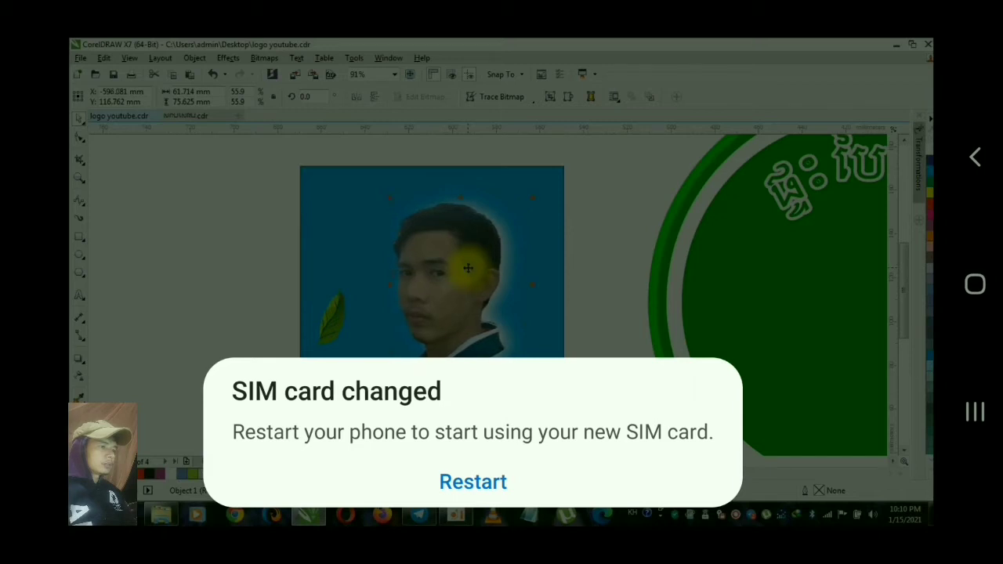
pyautogui.click(467, 268)
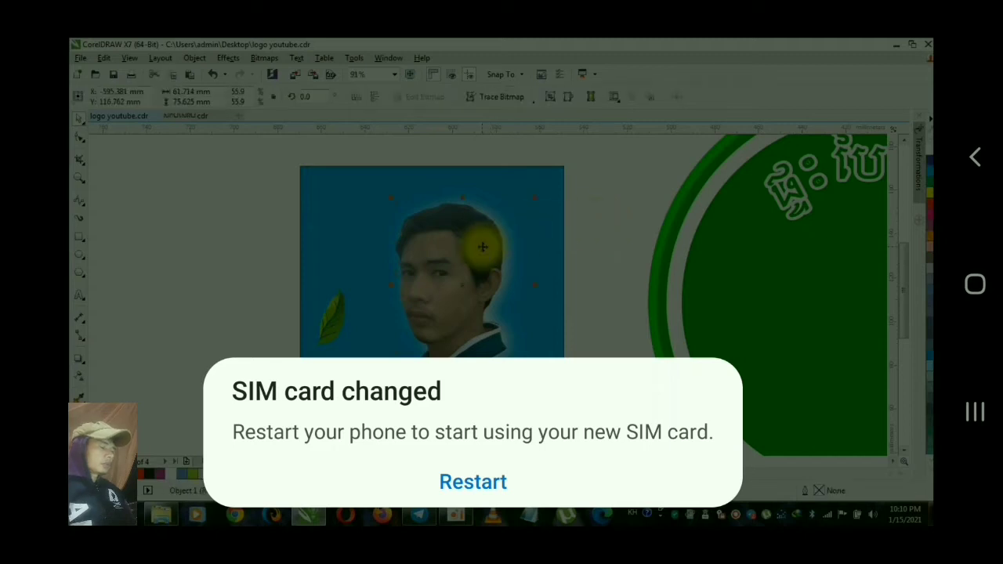
# Move the portrait about 14 mm to the left to uncover the blurred white silhouette
pyautogui.moveTo(483, 246); pyautogui.dragTo(453, 249)
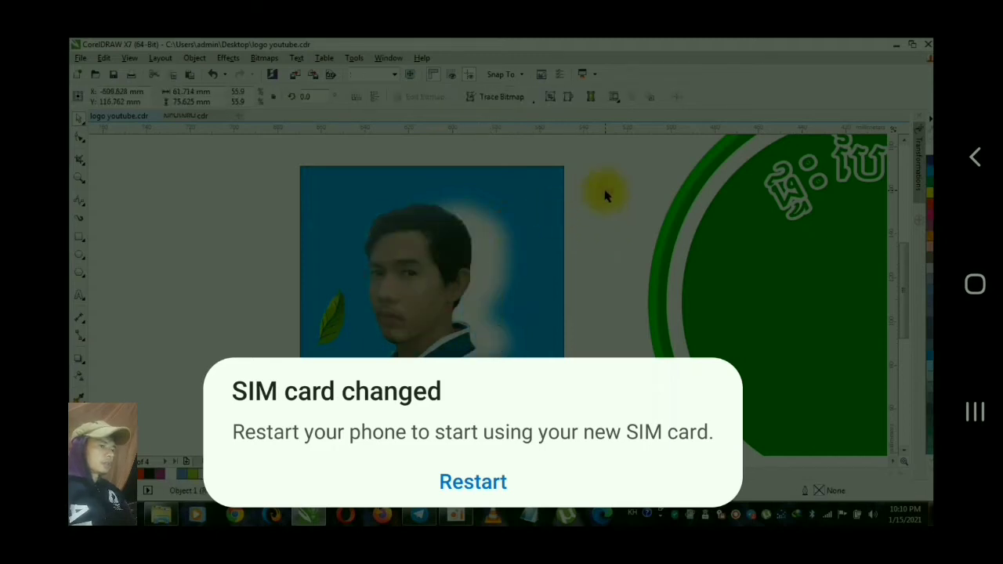
pyautogui.click(496, 275)
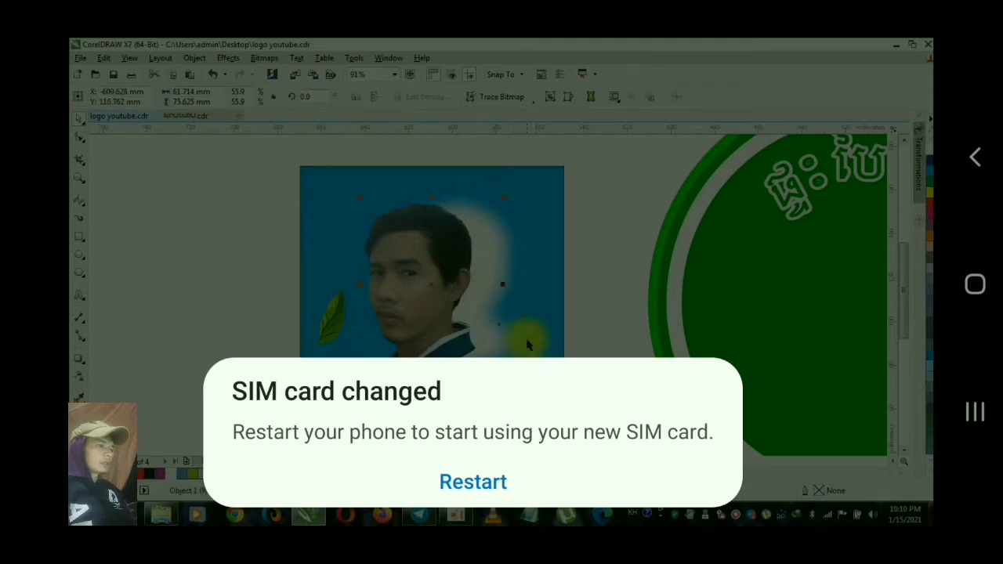
pyautogui.click(508, 260)
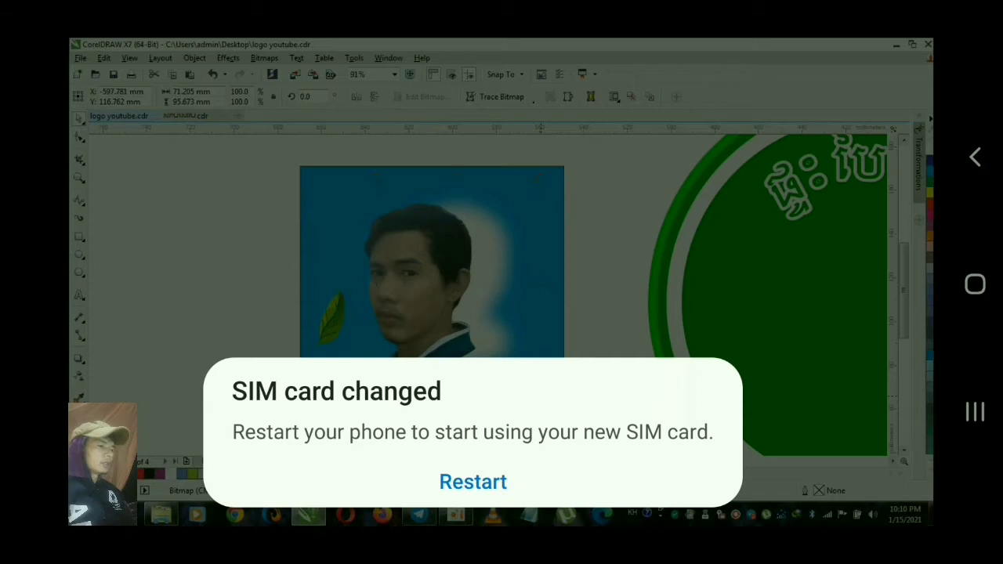
pyautogui.click(598, 262)
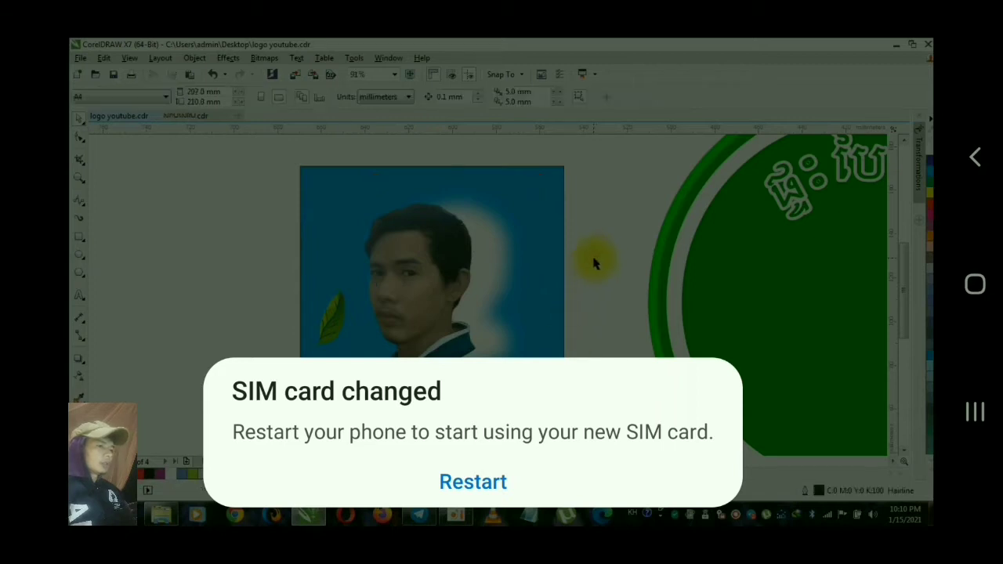
# Enlarge the blurred white silhouette proportionally from its center to about 120.5% scale
pyautogui.click(511, 258)
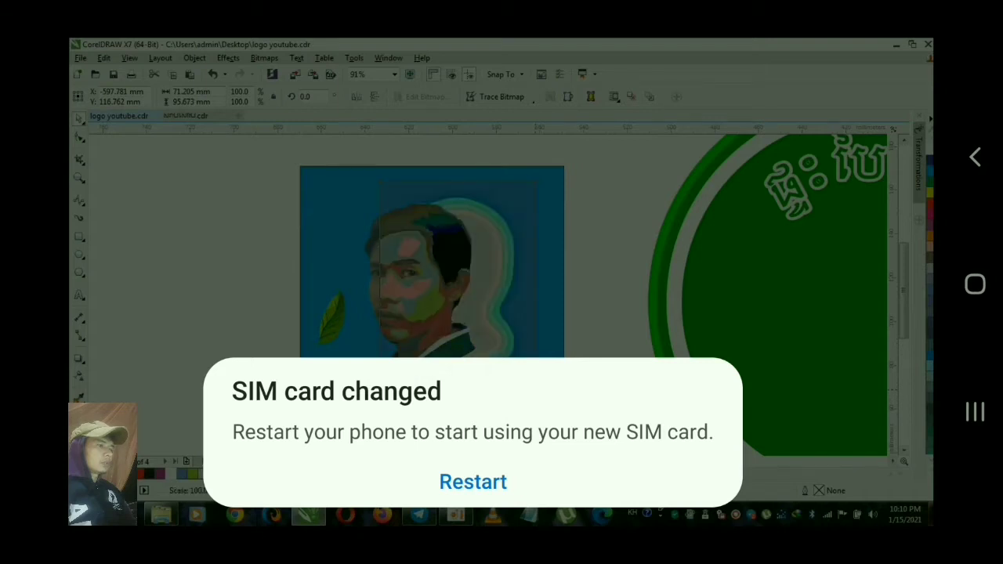
pyautogui.moveTo(539, 391); pyautogui.dragTo(549, 410)
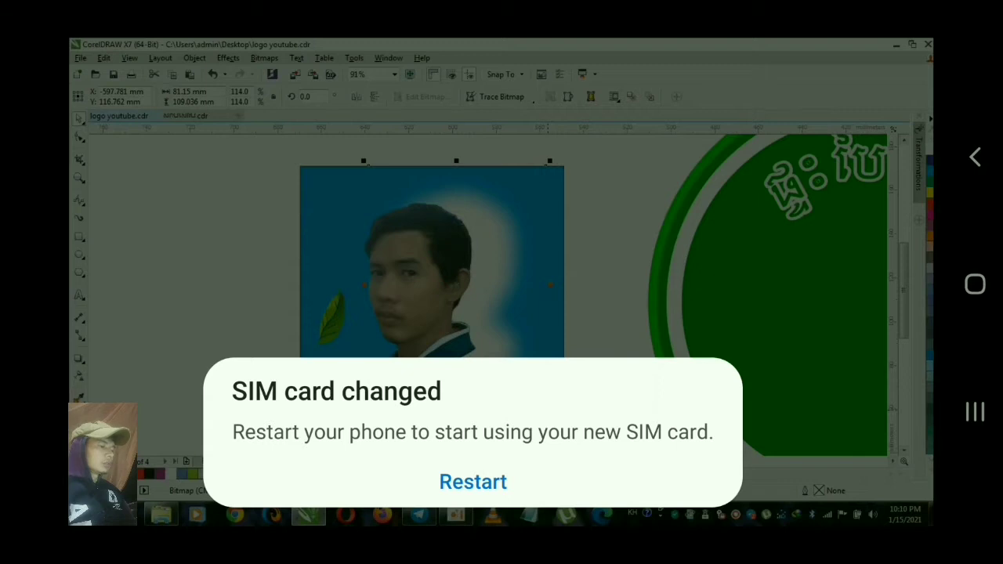
pyautogui.moveTo(549, 411); pyautogui.dragTo(554, 420)
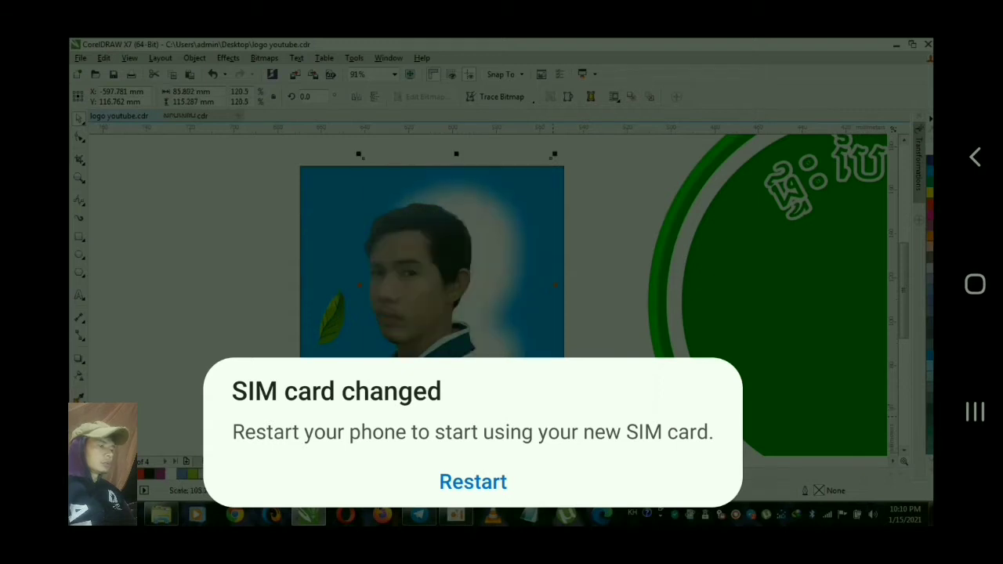
pyautogui.click(592, 251)
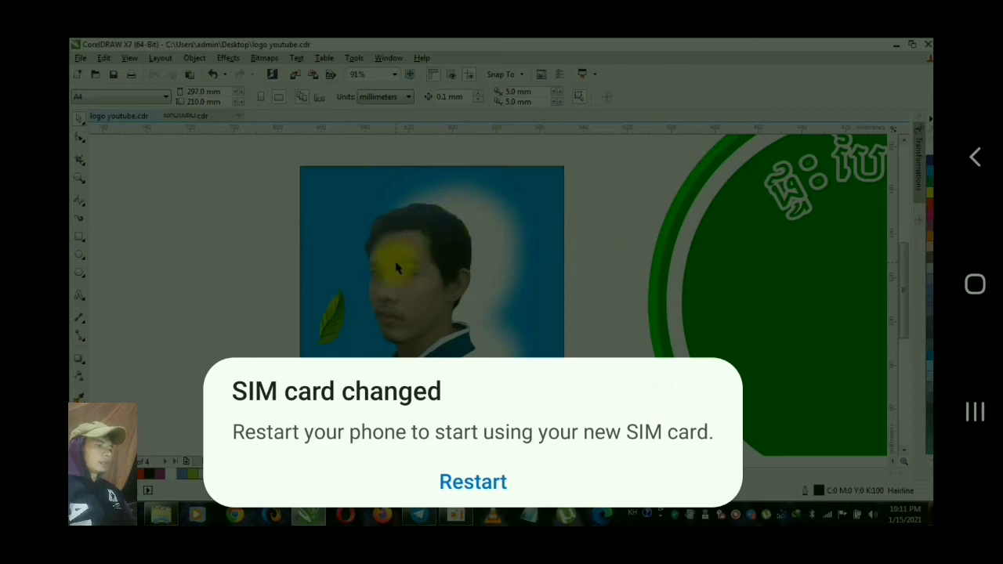
# Move the portrait about 16 mm back to the right so the white glow surrounds the head on both sides
pyautogui.click(423, 251)
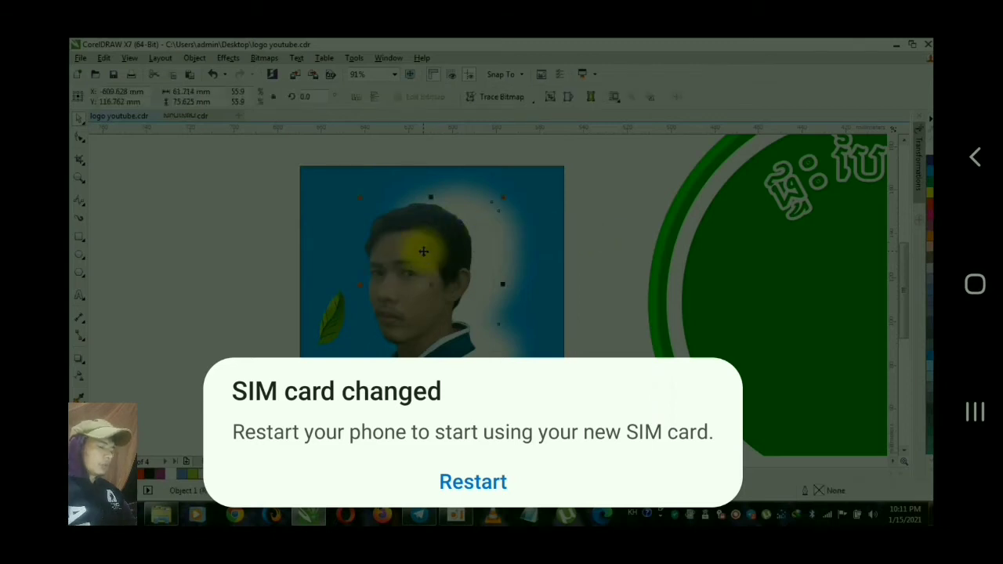
pyautogui.click(423, 250)
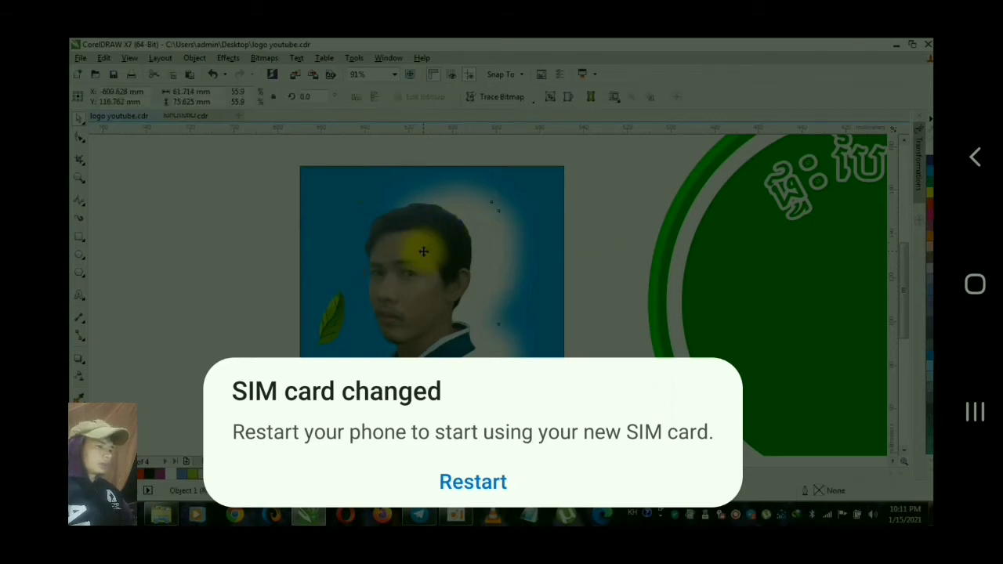
pyautogui.moveTo(424, 251); pyautogui.dragTo(444, 248)
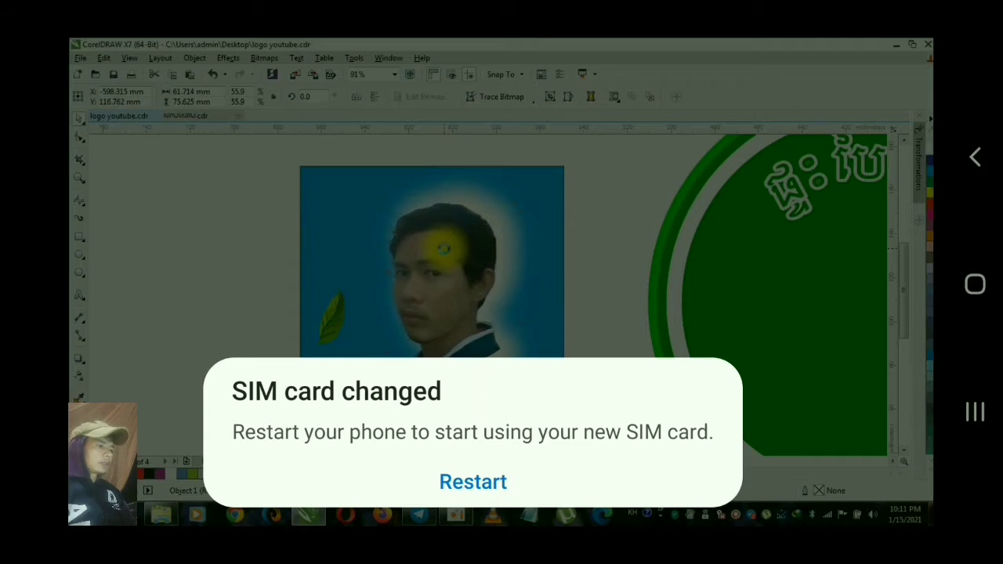
pyautogui.moveTo(444, 249); pyautogui.dragTo(444, 249)
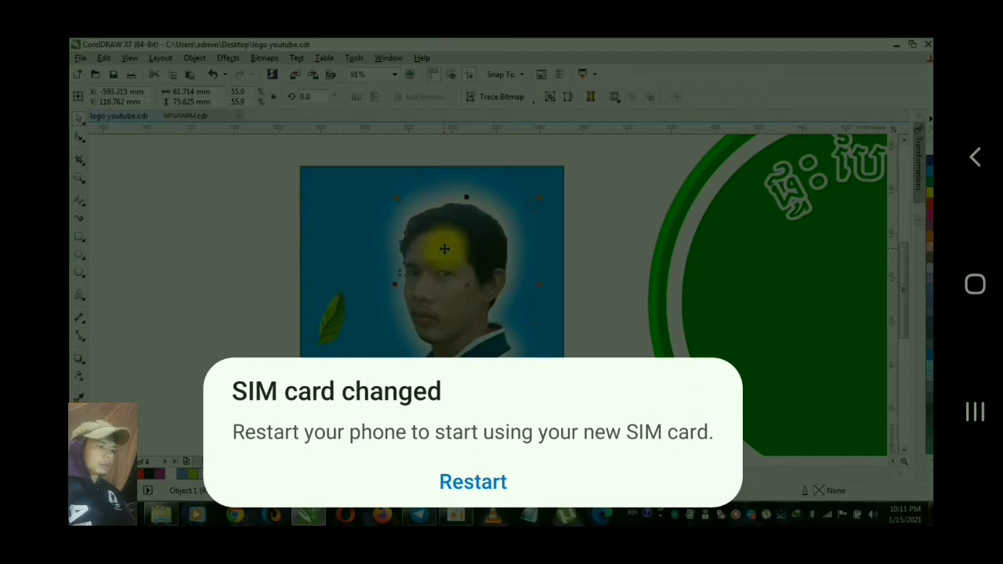
pyautogui.click(594, 207)
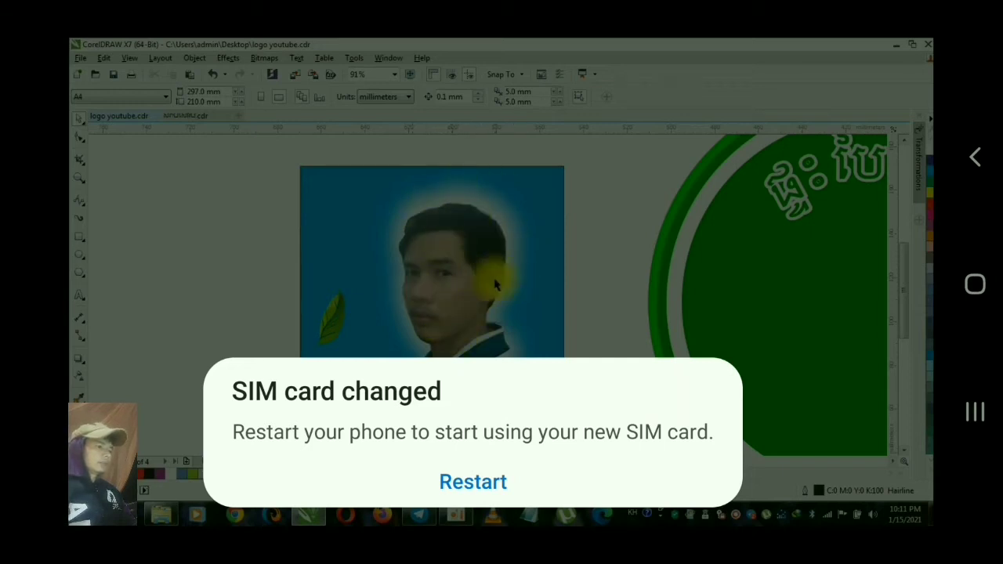
# Shrink the blurred white silhouette proportionally about its center to about 110.5% scale for a narrower glow
pyautogui.click(438, 337)
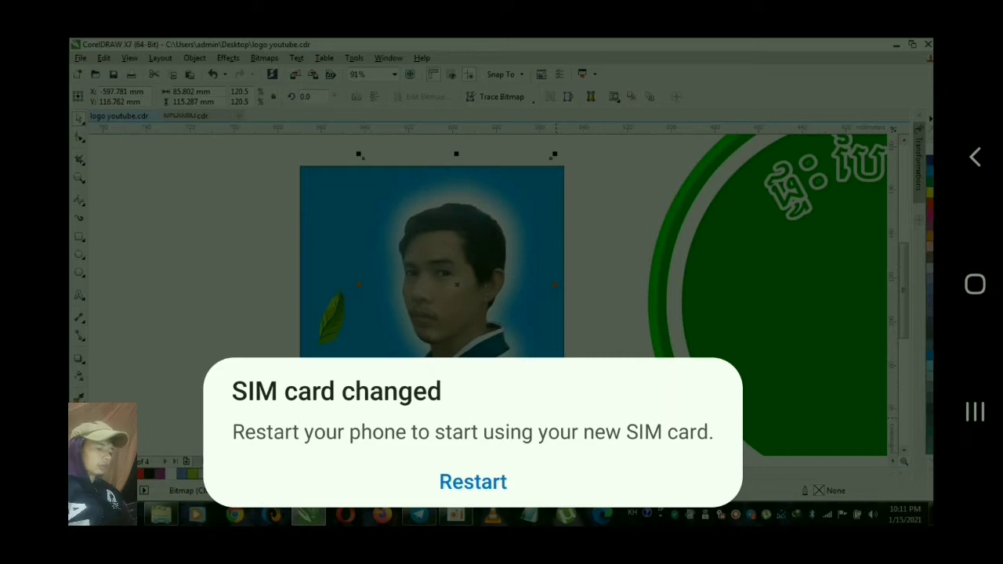
pyautogui.moveTo(552, 412); pyautogui.dragTo(545, 403)
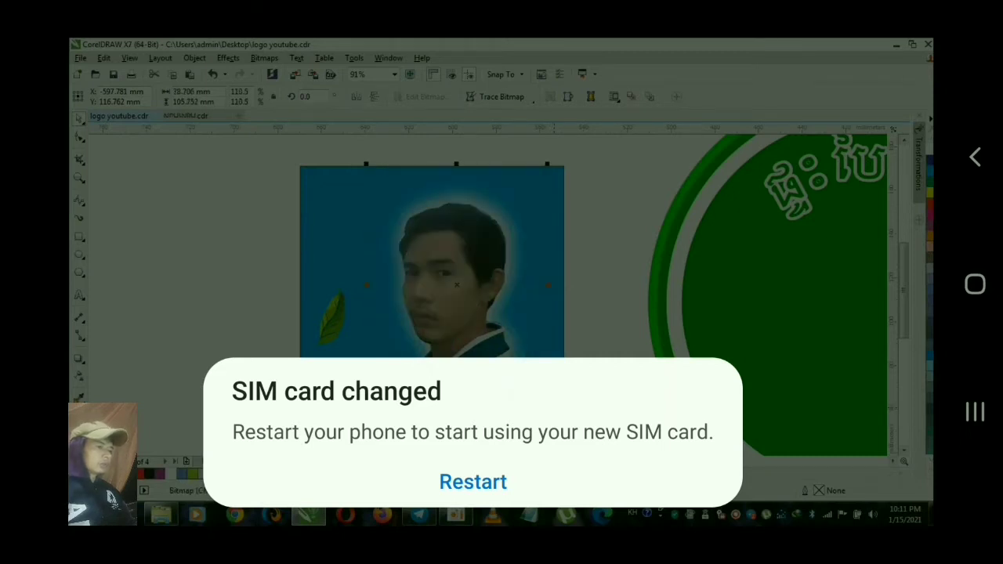
pyautogui.click(597, 265)
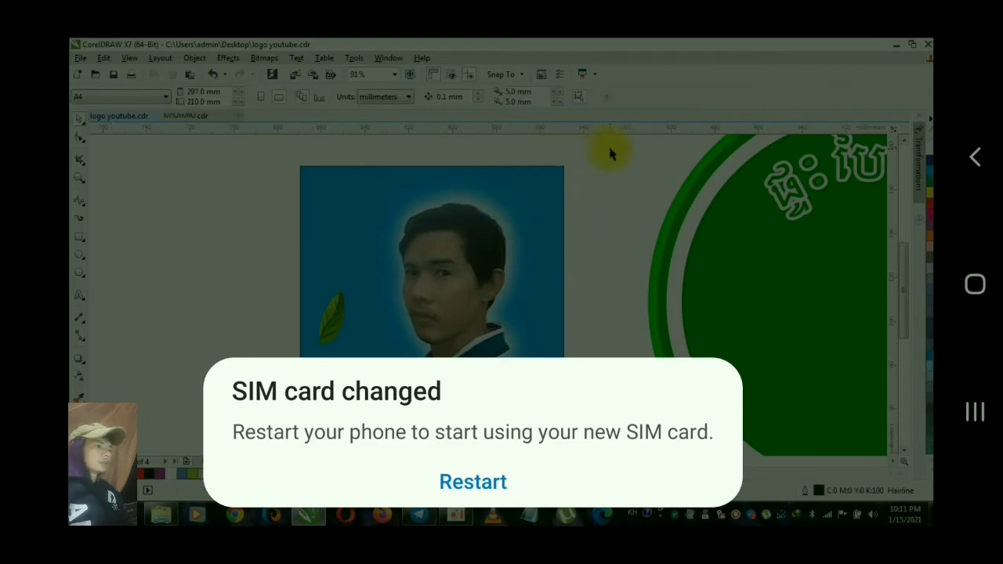
# Group the portrait with its blurred white glow and move the group about 6 mm left and 6 mm down
pyautogui.moveTo(615, 149); pyautogui.dragTo(352, 380)
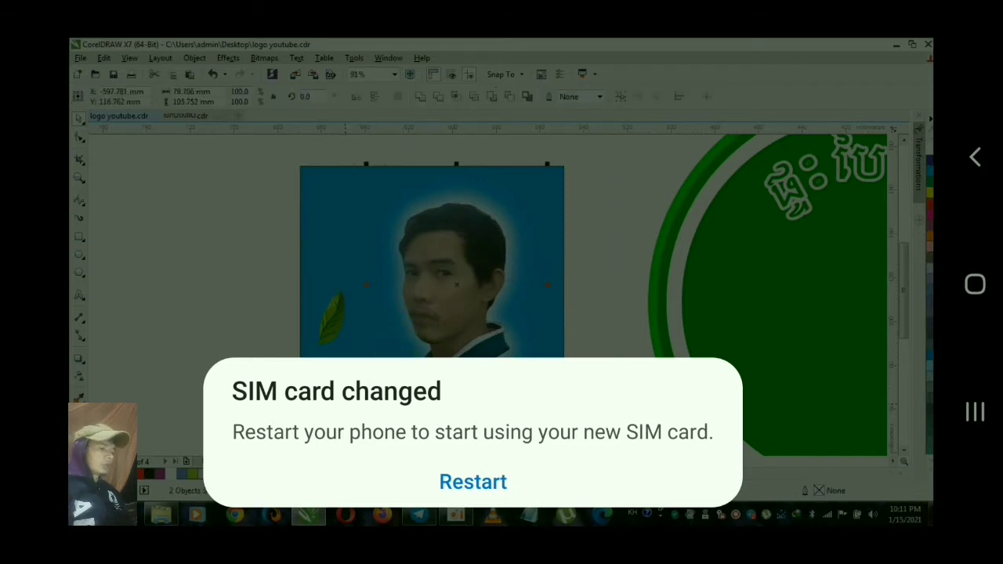
pyautogui.hotkey('ctrl', 'g')
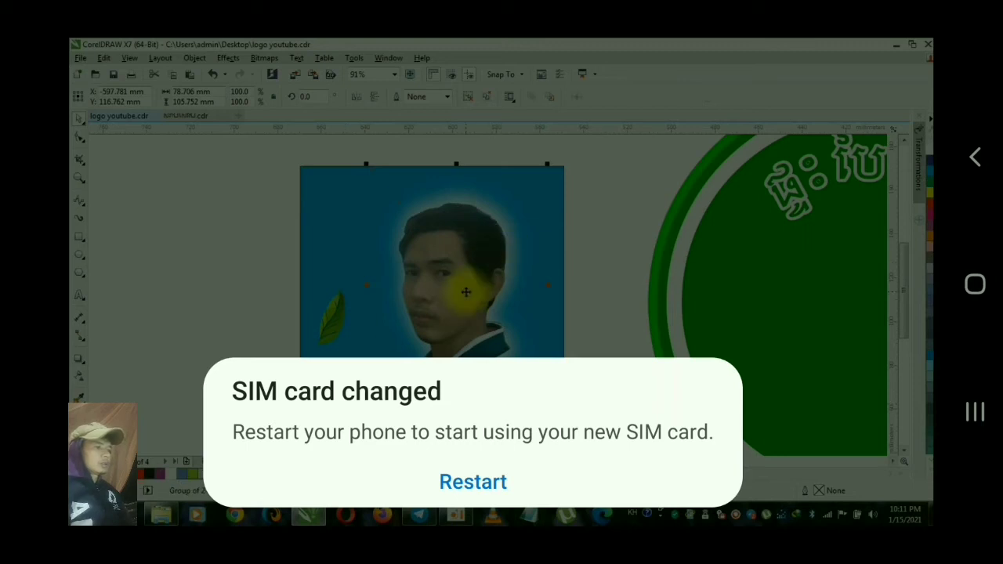
pyautogui.moveTo(505, 273); pyautogui.dragTo(468, 300)
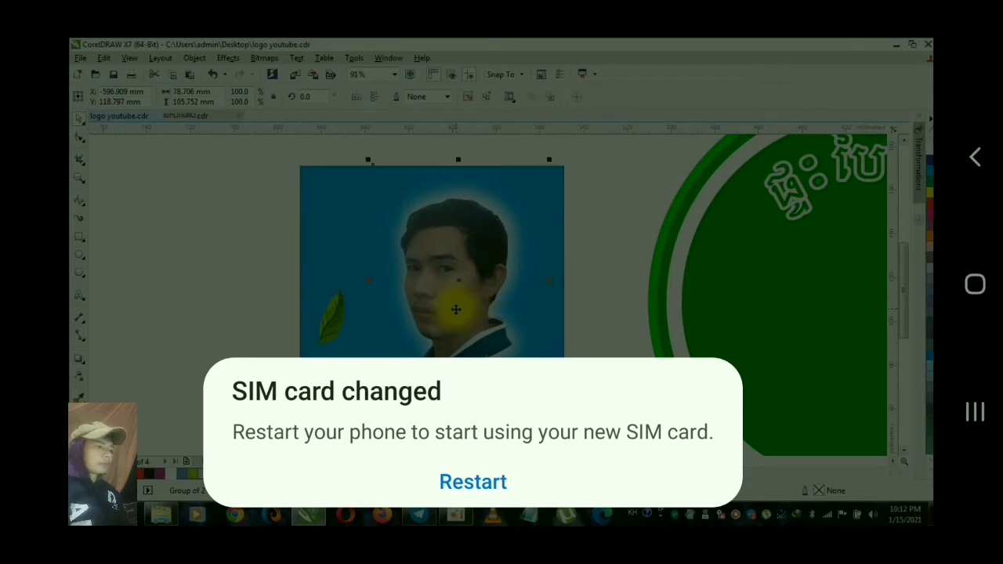
pyautogui.moveTo(456, 309); pyautogui.dragTo(449, 323)
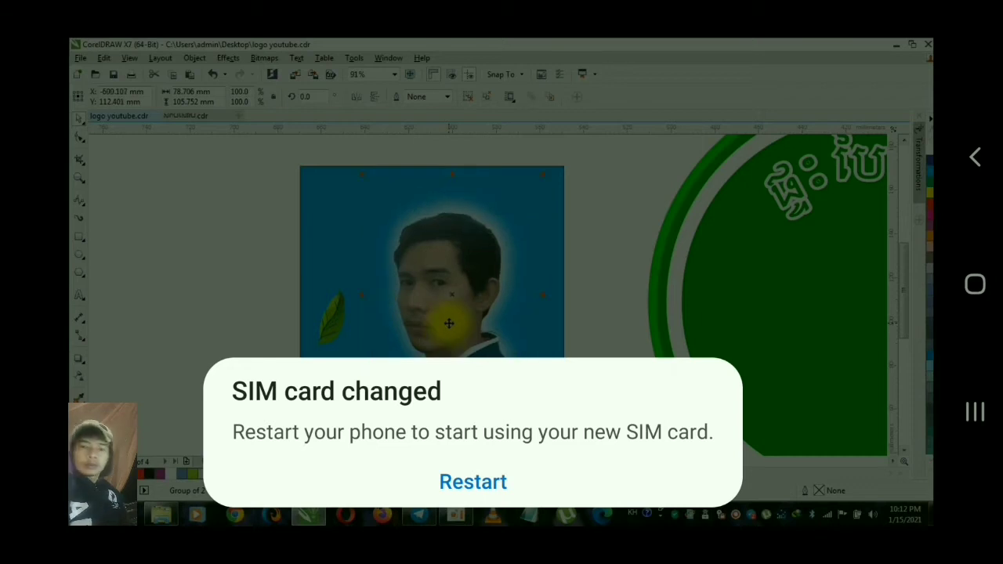
pyautogui.moveTo(449, 323)
pyautogui.mouseDown()
pyautogui.moveTo(443, 309)
pyautogui.moveTo(440, 327)
pyautogui.mouseUp()
# Align the grouped portrait to the horizontal center and bottom edge of the green logo circle without a portrait
pyautogui.press('z')
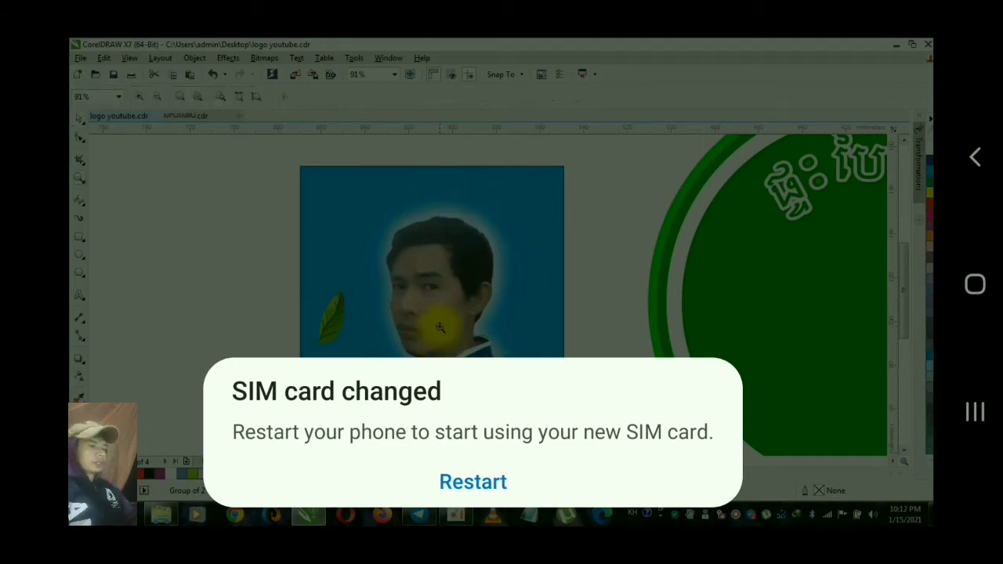
pyautogui.scroll(-4, 440, 328)
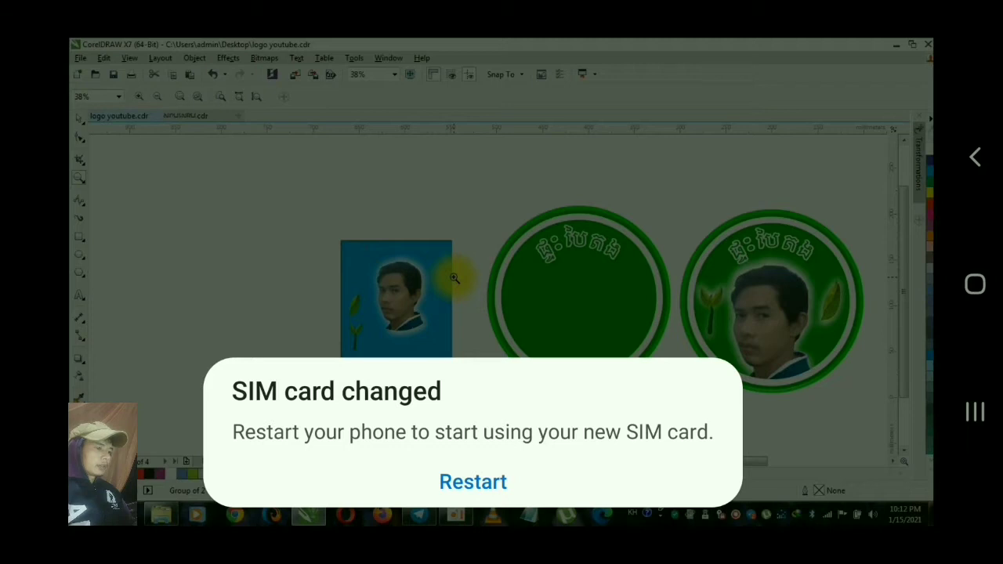
pyautogui.press('space')
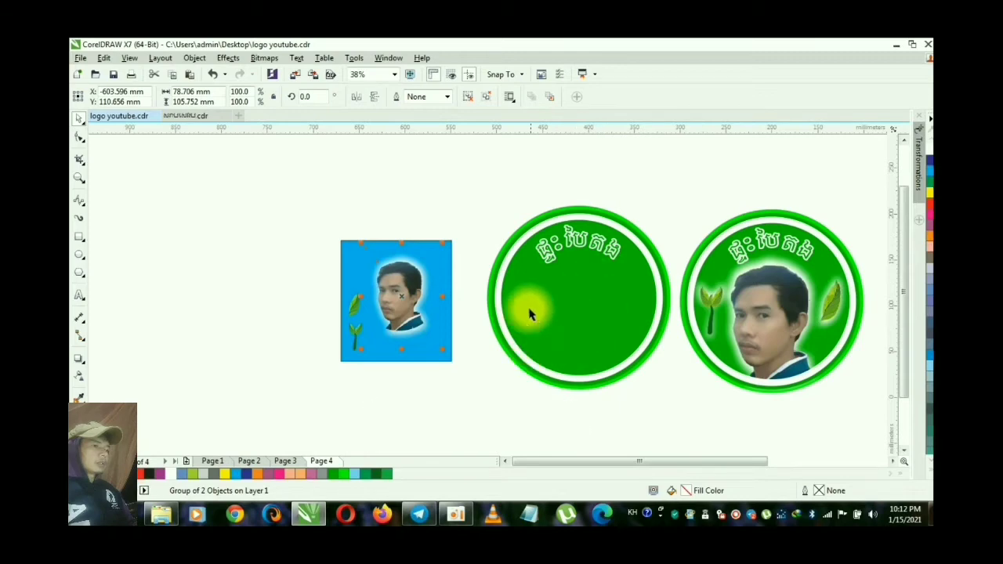
pyautogui.keyDown('shift'); pyautogui.click(567, 324); pyautogui.keyUp('shift')
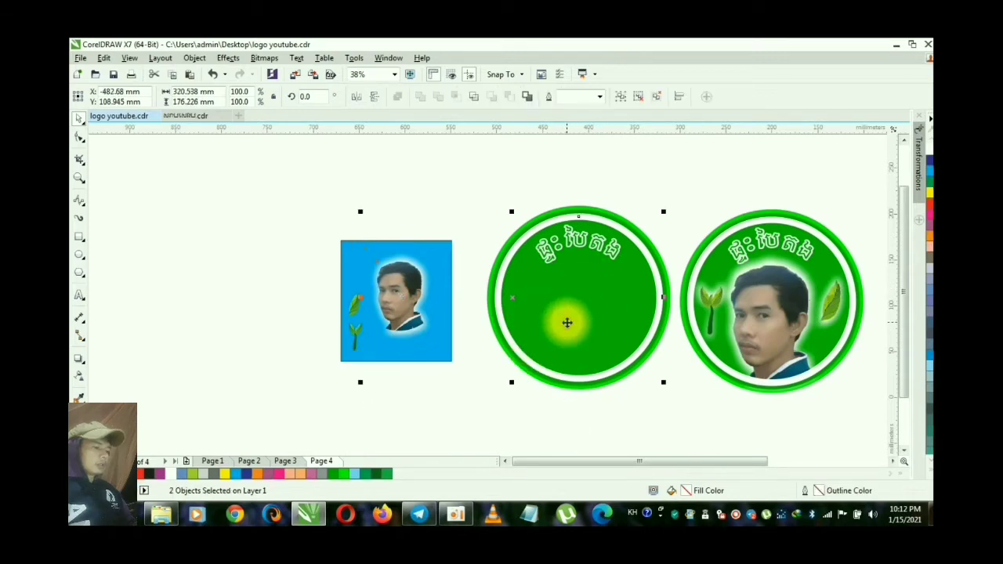
pyautogui.press('c')
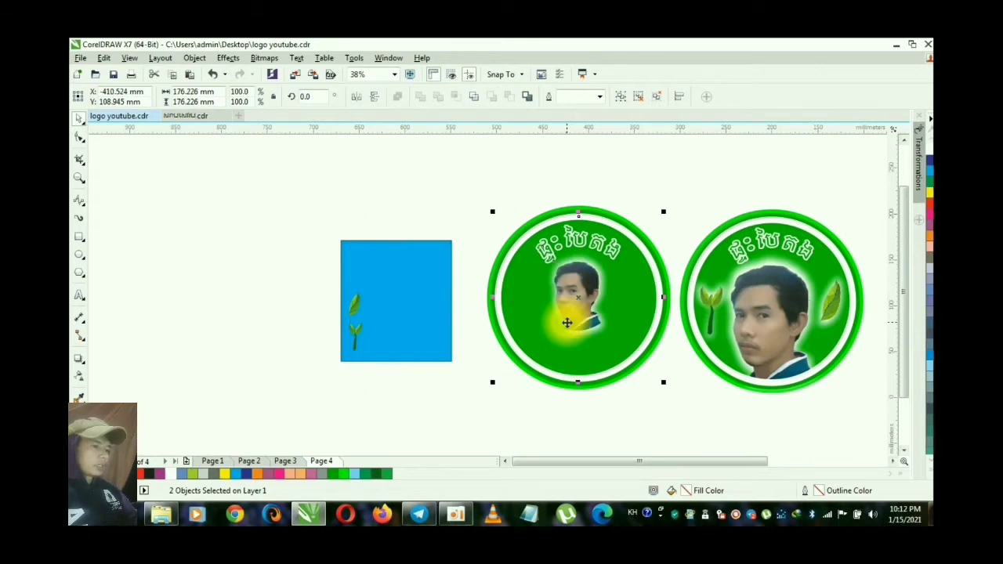
pyautogui.press('e')
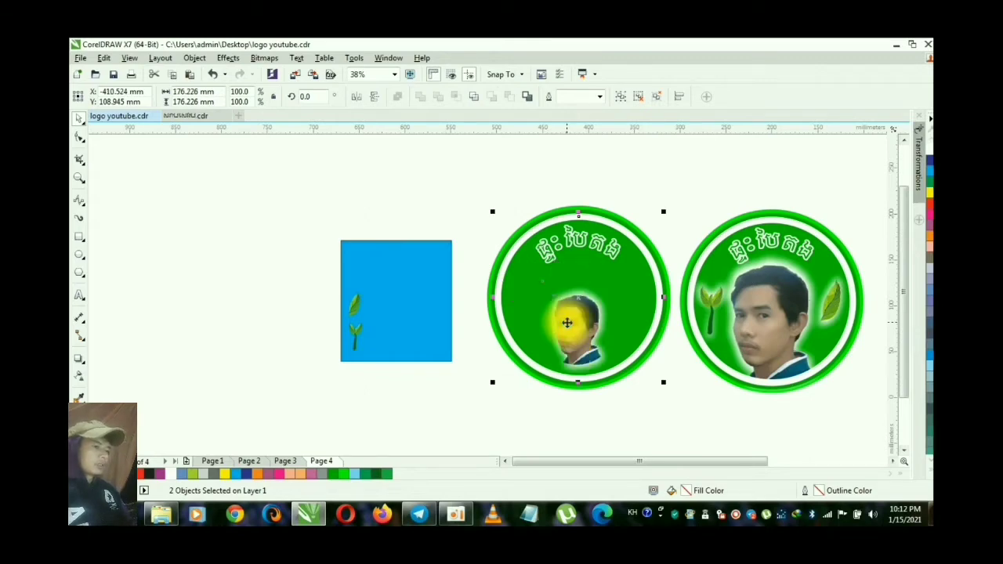
pyautogui.click(642, 421)
# Enlarge the grouped portrait from its center to about 139.6% scale inside the green logo circle
pyautogui.press('z')
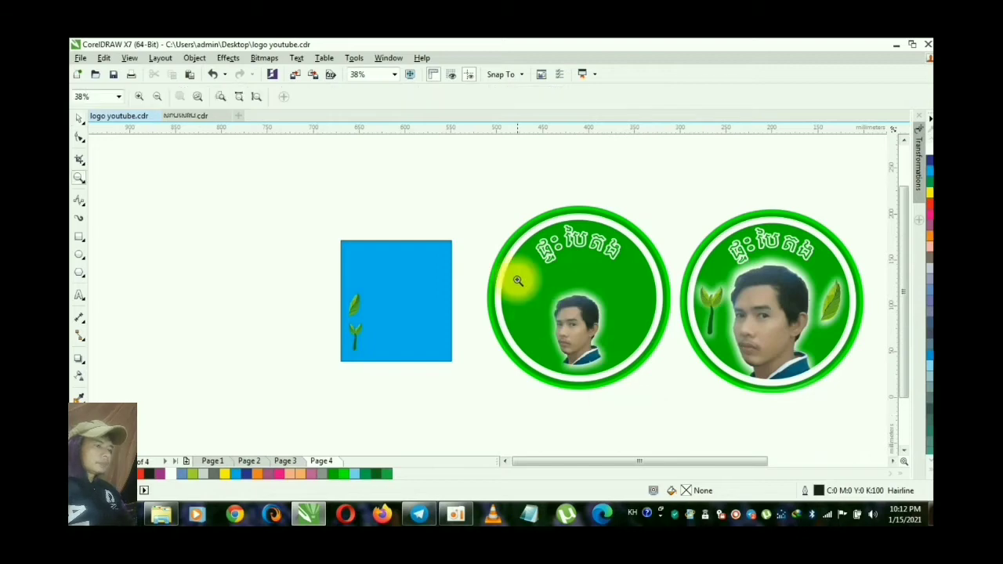
pyautogui.moveTo(484, 208); pyautogui.dragTo(838, 403)
pyautogui.press('space')
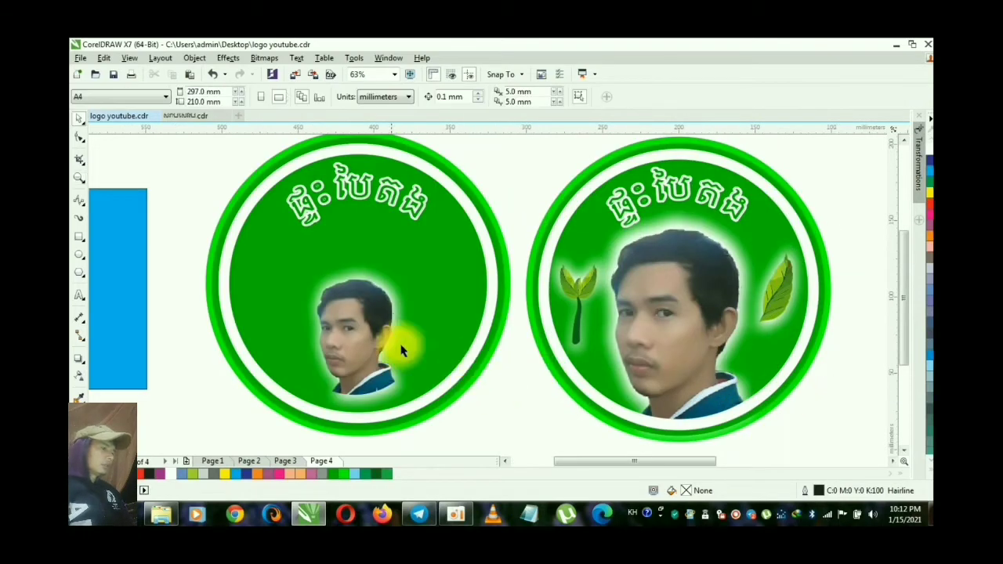
pyautogui.click(349, 329)
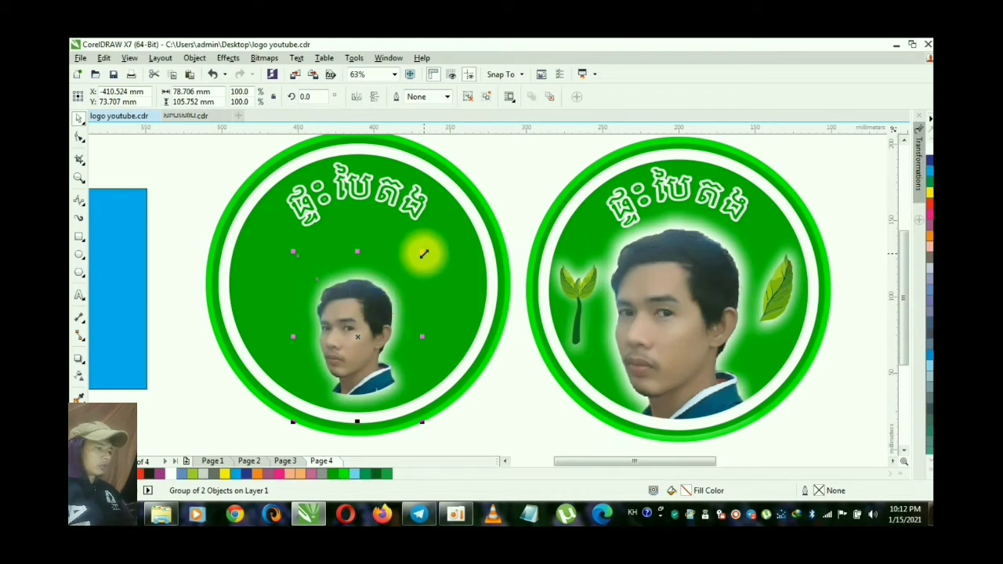
pyautogui.moveTo(424, 253); pyautogui.dragTo(448, 221)
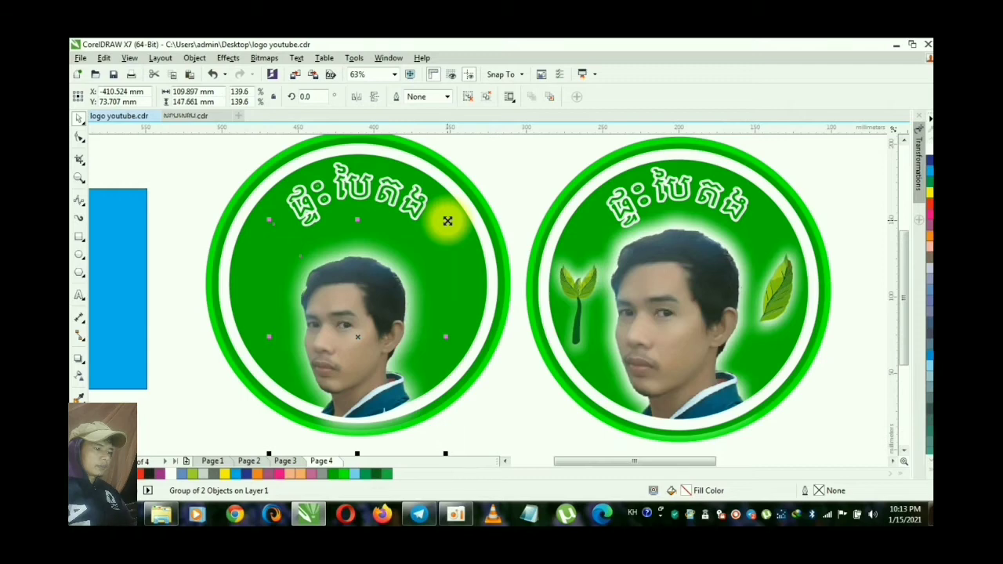
# Examine the portrait's collar and glow where they meet the white ring at the bottom of the logo
pyautogui.press('z')
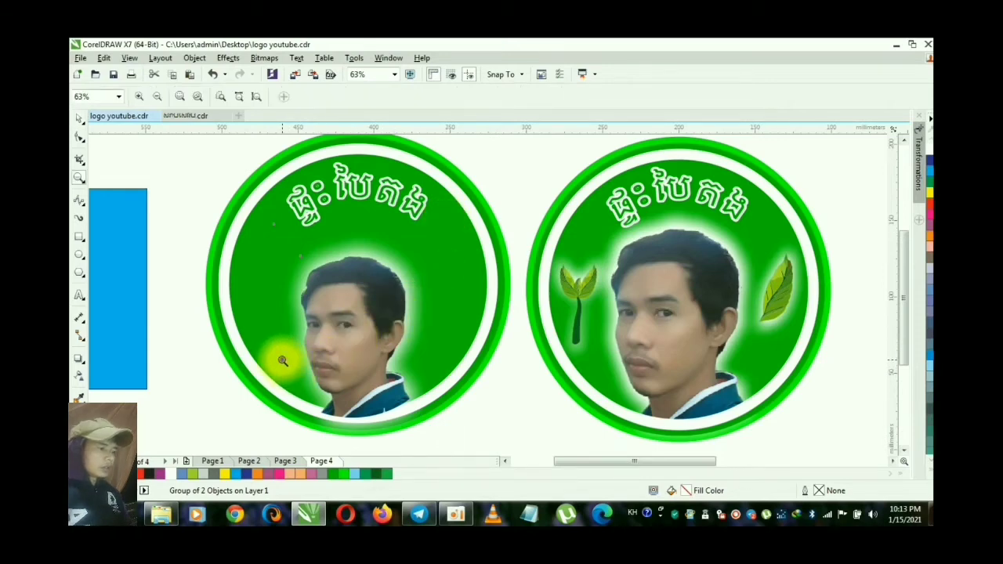
pyautogui.moveTo(283, 361); pyautogui.dragTo(761, 421)
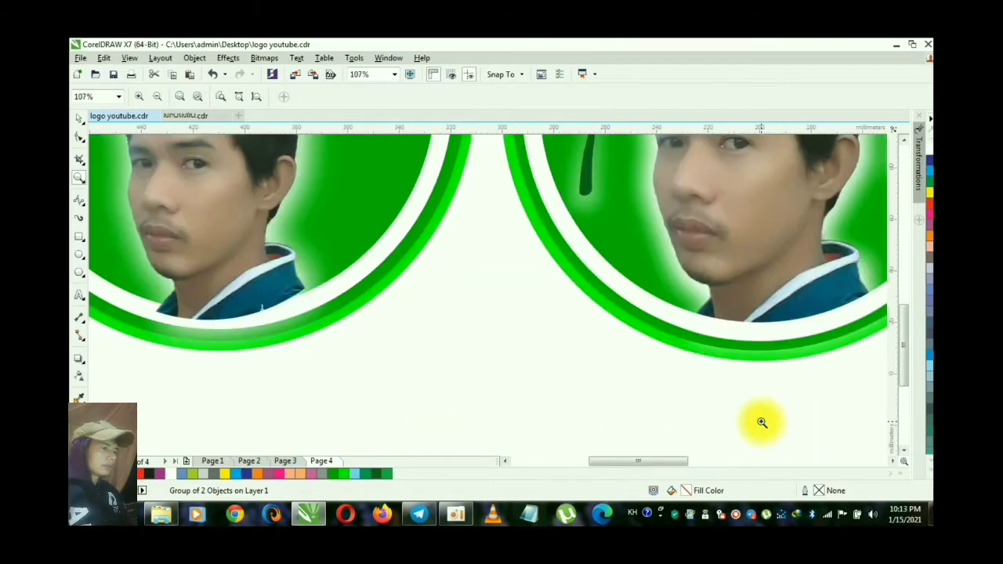
pyautogui.moveTo(153, 233); pyautogui.dragTo(354, 322)
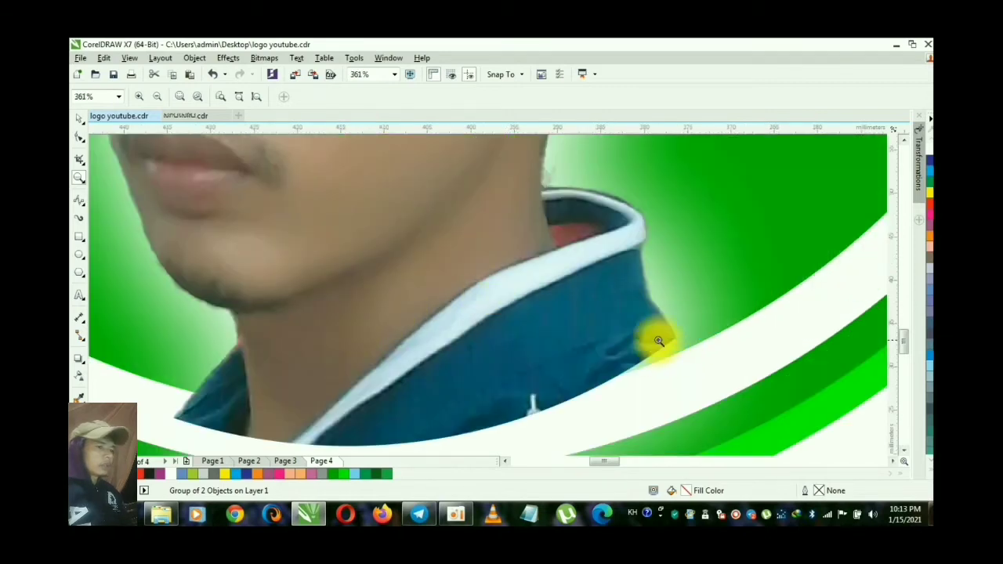
# Nudge the grouped portrait 0.7 mm to the right inside the green logo circle without leaves
pyautogui.rightClick(695, 357)
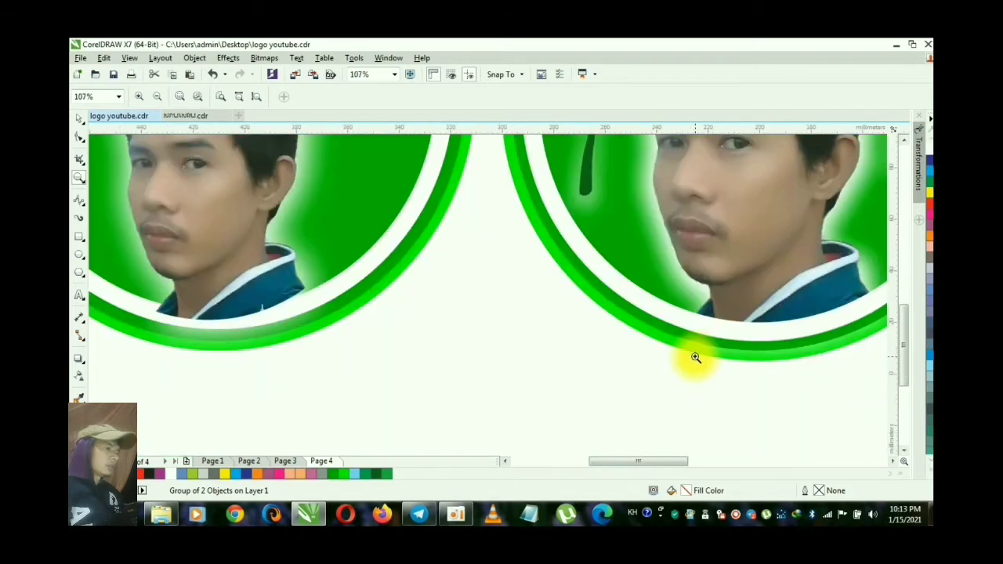
pyautogui.click(505, 462)
pyautogui.click(504, 461)
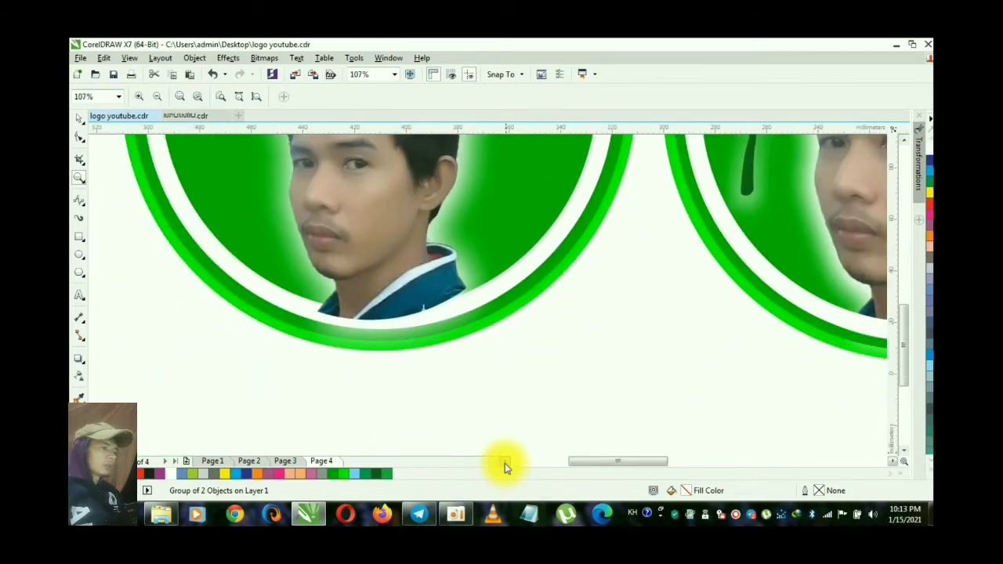
pyautogui.click(534, 343)
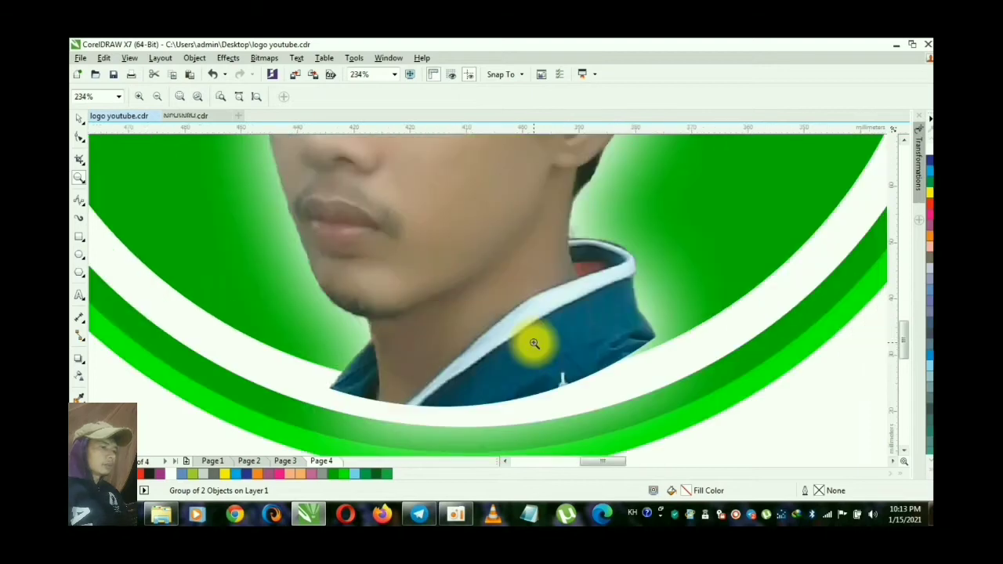
pyautogui.press('space')
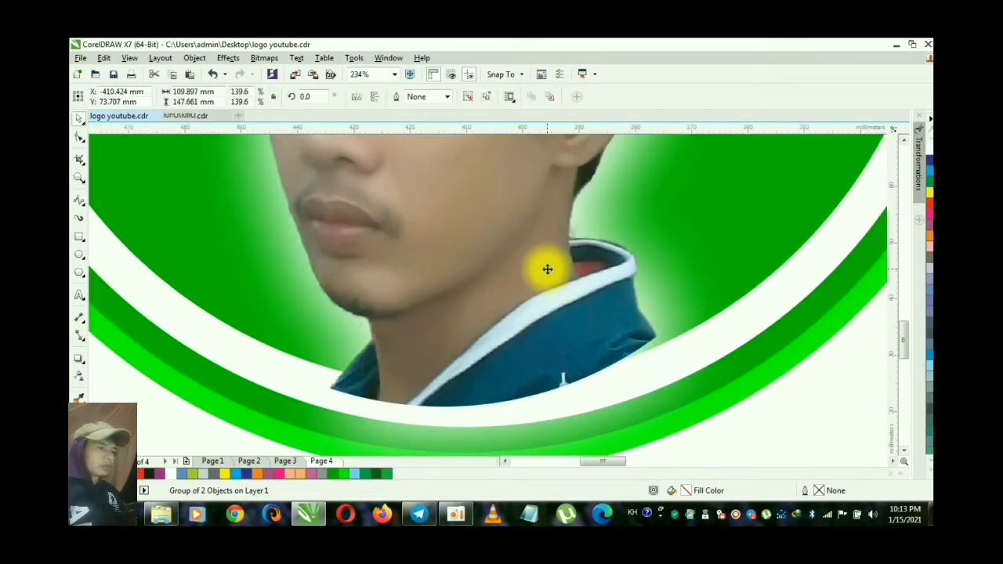
pyautogui.press('Right')
pyautogui.press('Right')
pyautogui.press('Right')
pyautogui.press('Right')
pyautogui.press('Right')
pyautogui.press('Right')
pyautogui.press('Right')
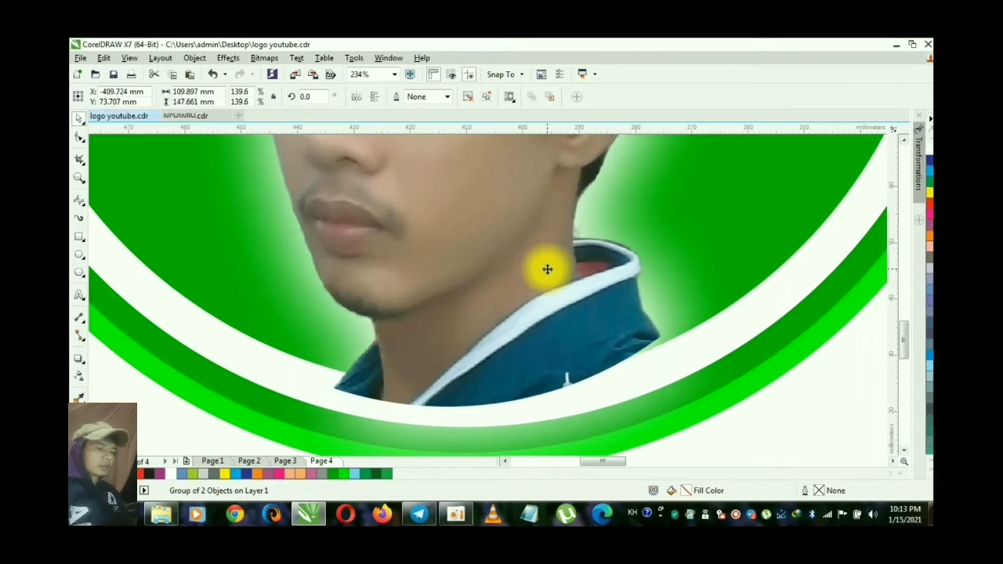
# Nudge the grouped portrait 2.2 mm down so its collar overlaps the white ring at the bottom of the logo
pyautogui.press('Down')
pyautogui.press('Down')
pyautogui.press('Down')
pyautogui.press('Down')
pyautogui.press('Down')
pyautogui.press('Down')
pyautogui.press('Down')
pyautogui.press('Down')
pyautogui.press('Down')
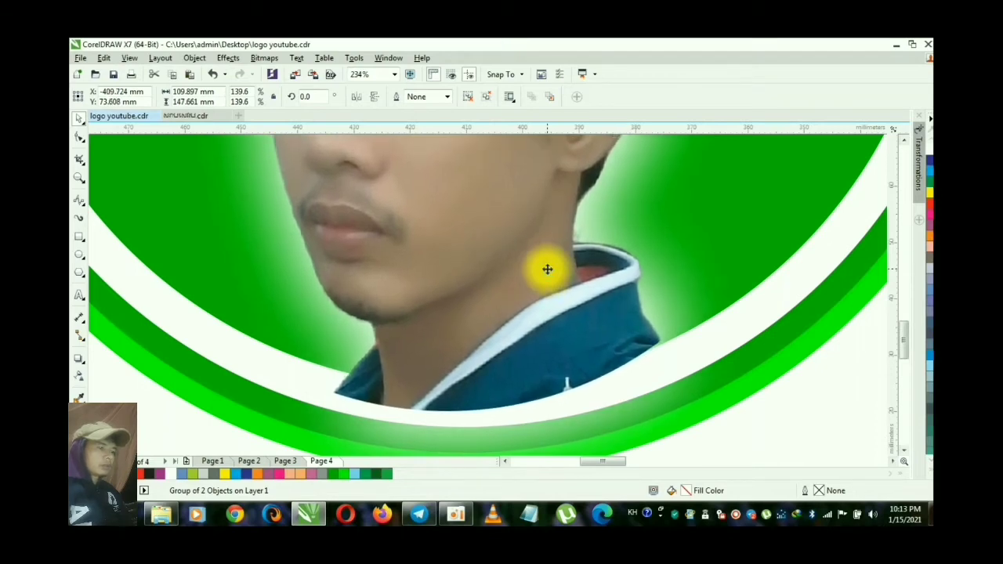
pyautogui.press('Down')
pyautogui.press('Down')
pyautogui.press('Down')
pyautogui.press('Down')
pyautogui.press('Down')
pyautogui.press('Down')
pyautogui.press('Down')
pyautogui.press('Down')
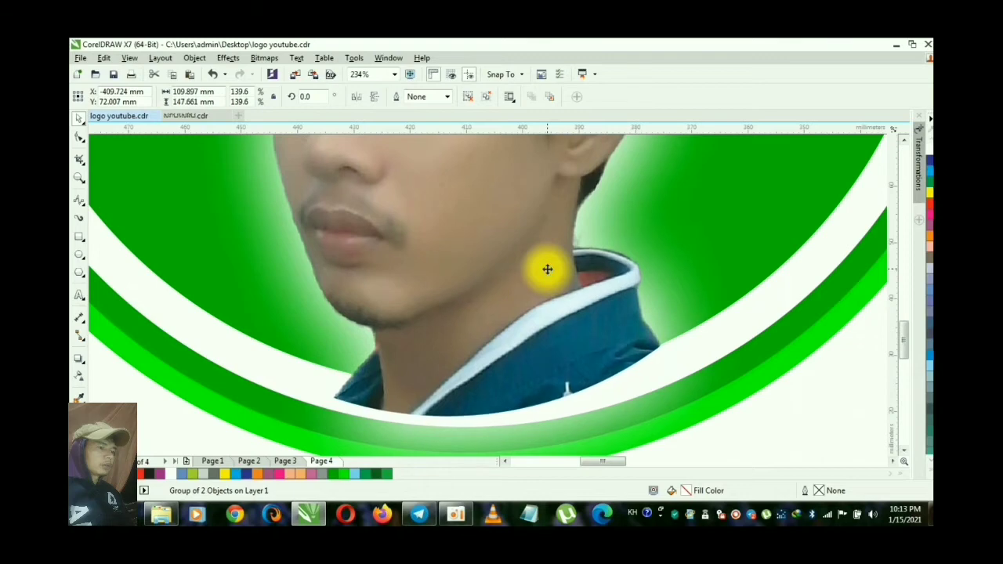
pyautogui.press('Down')
pyautogui.press('Down')
pyautogui.press('Down')
pyautogui.press('Down')
pyautogui.press('Down')
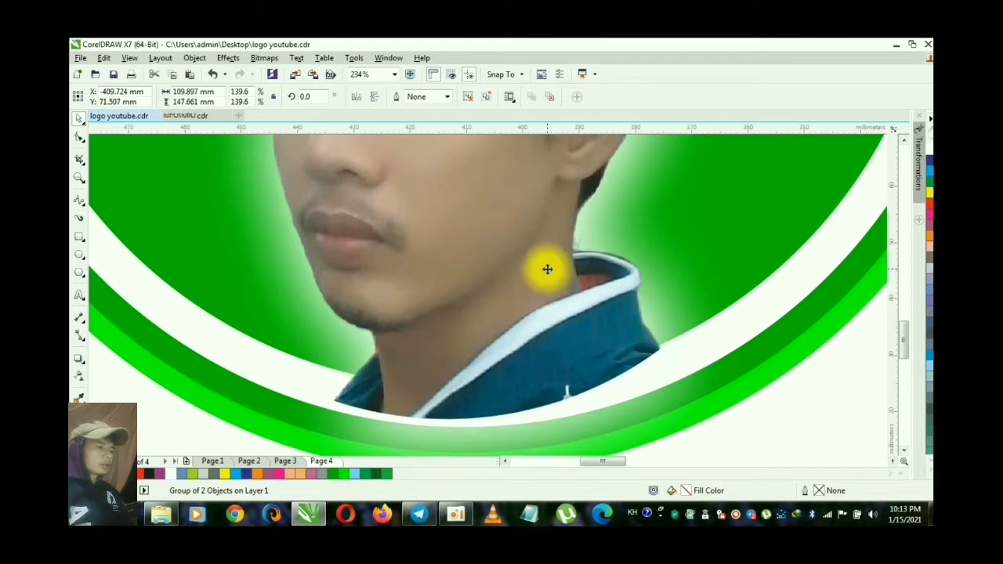
# Try bringing the white-outlined circle with the curved text in front of the grouped portrait, and undo it
pyautogui.press('z')
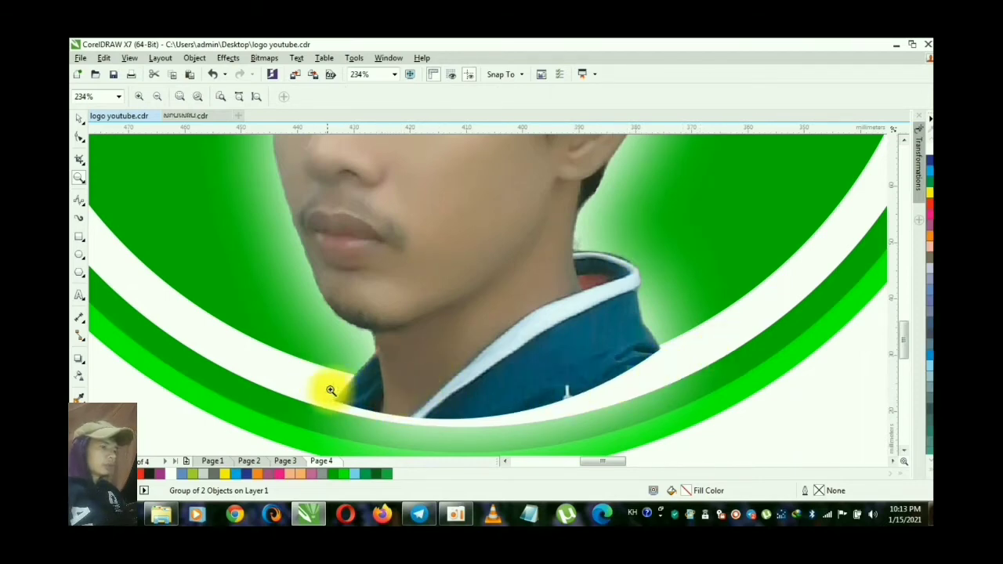
pyautogui.scroll(-1, 526, 405)
pyautogui.scroll(-2, 571, 389)
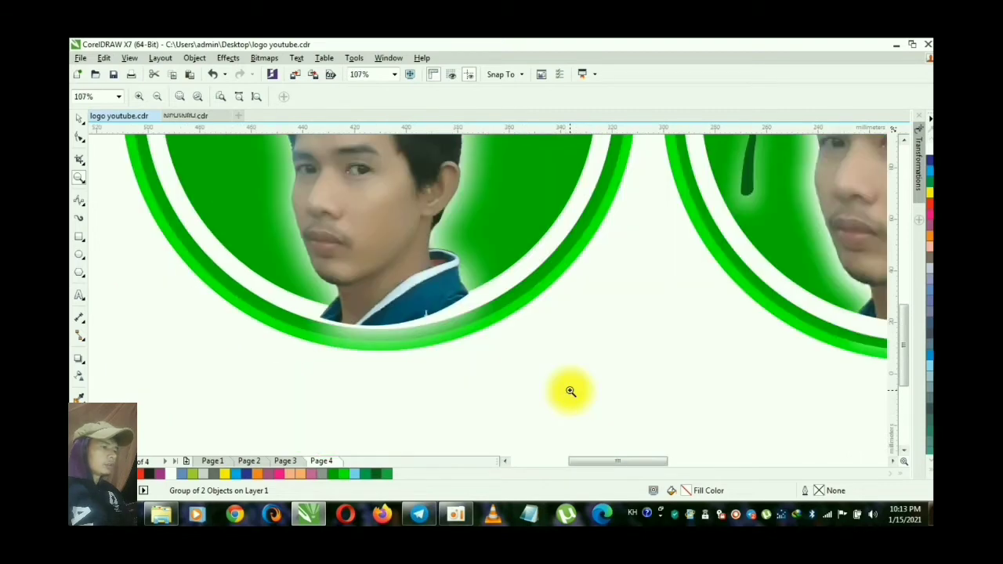
pyautogui.scroll(-2, 437, 258)
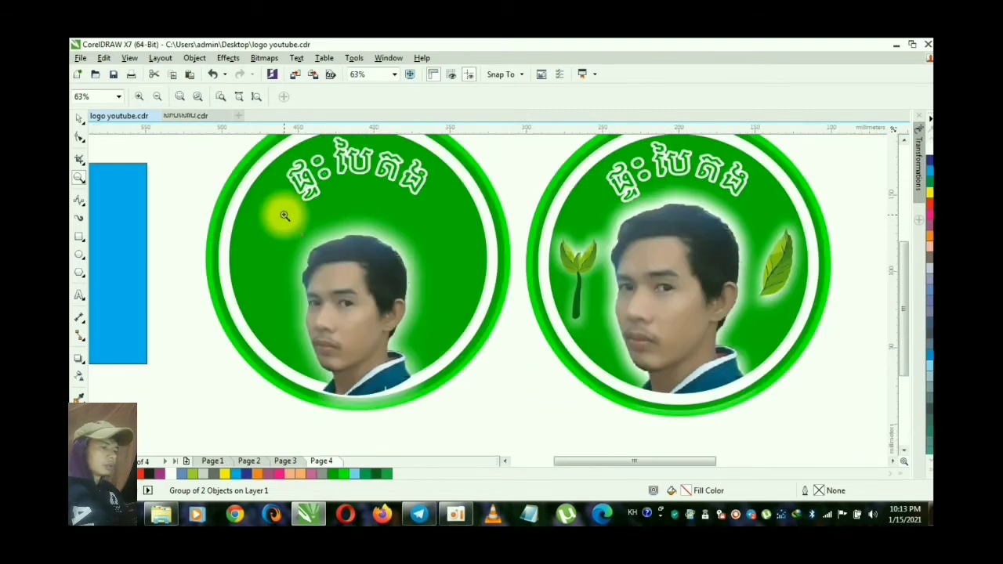
pyautogui.press('space')
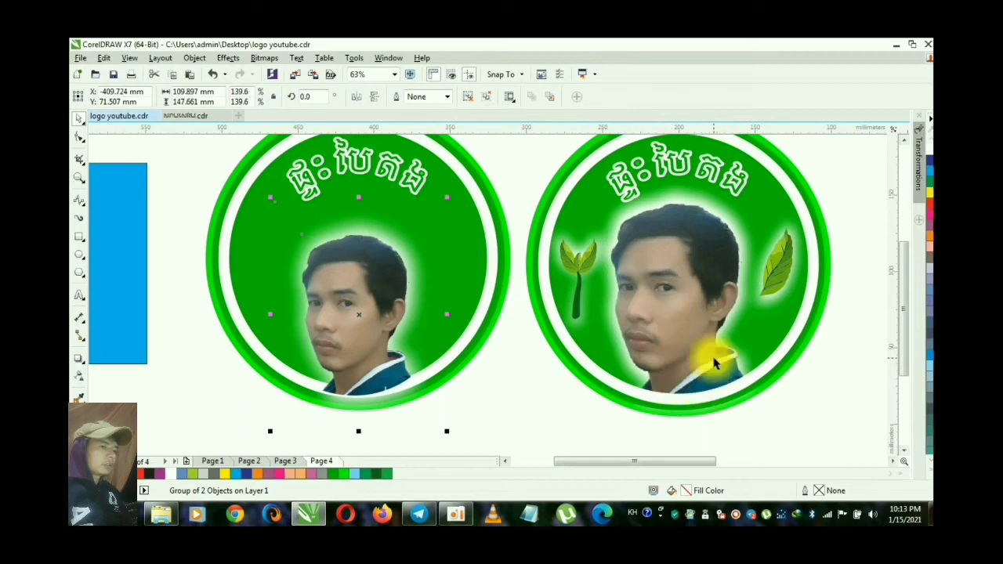
pyautogui.click(478, 405)
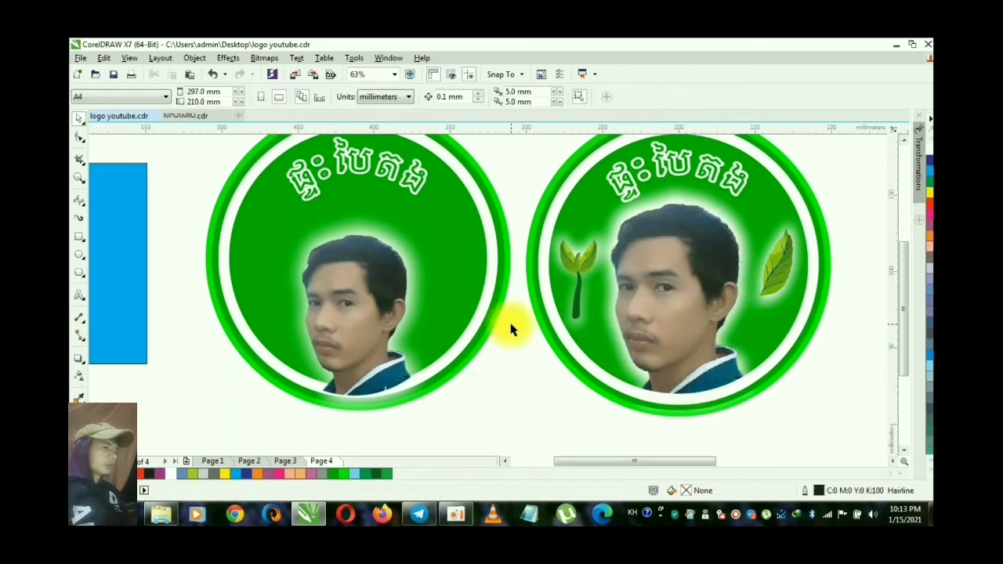
pyautogui.click(493, 263)
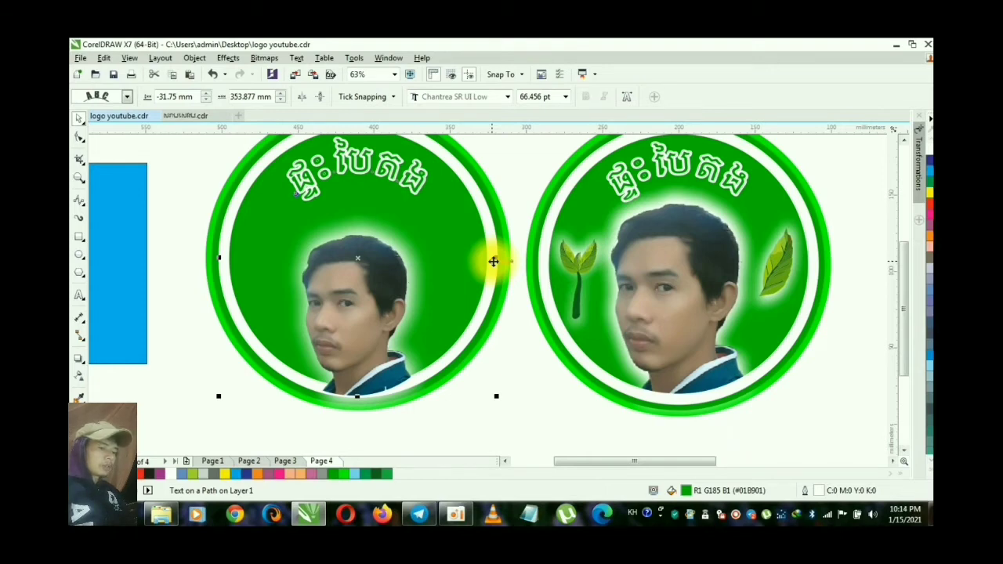
pyautogui.press('Delete')
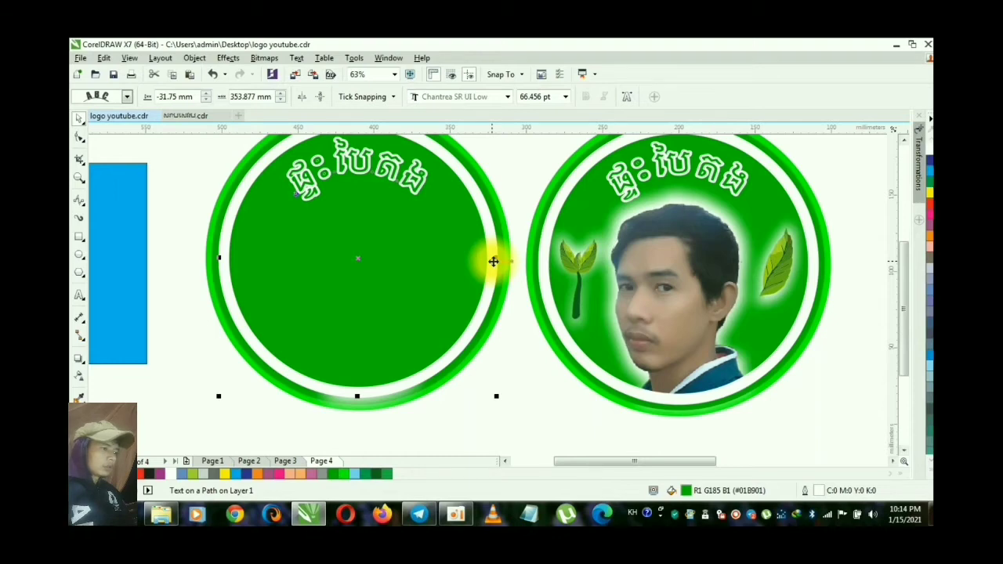
pyautogui.hotkey('ctrl', 'z')
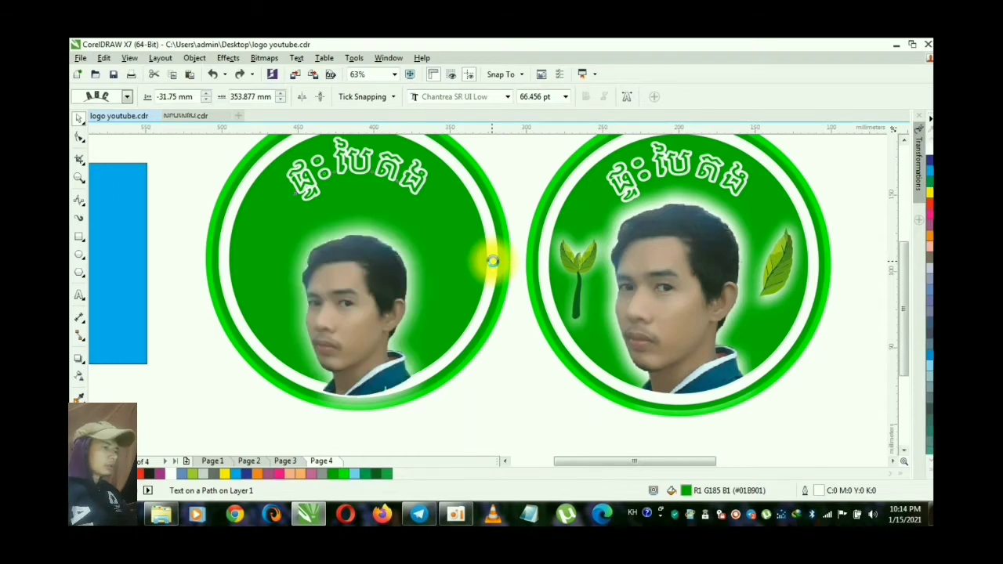
pyautogui.click(520, 362)
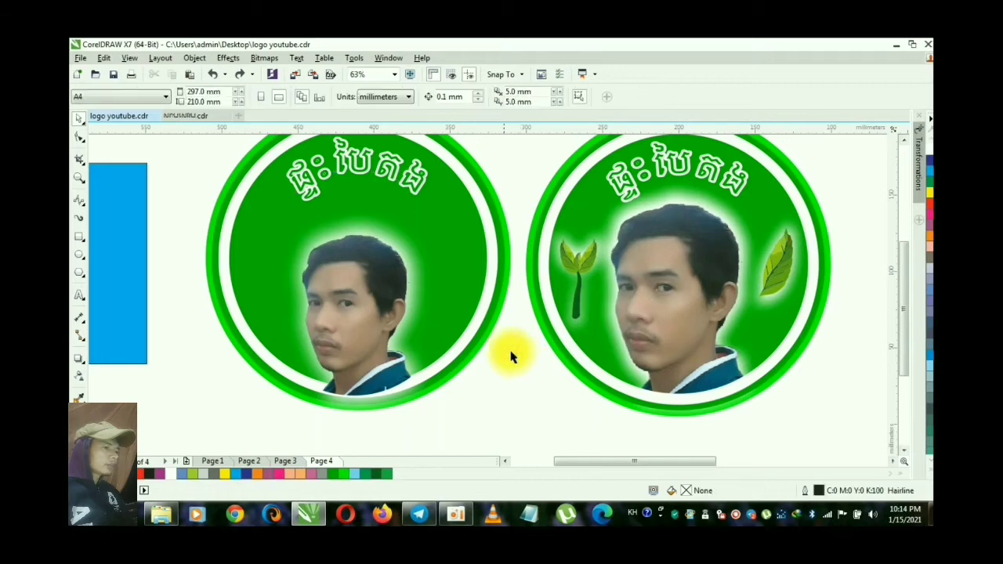
# Bring the white-outlined circle with the curved text in front of the grouped portrait, keeping it centered in the logo
pyautogui.click(474, 328)
pyautogui.moveTo(475, 328); pyautogui.dragTo(464, 359)
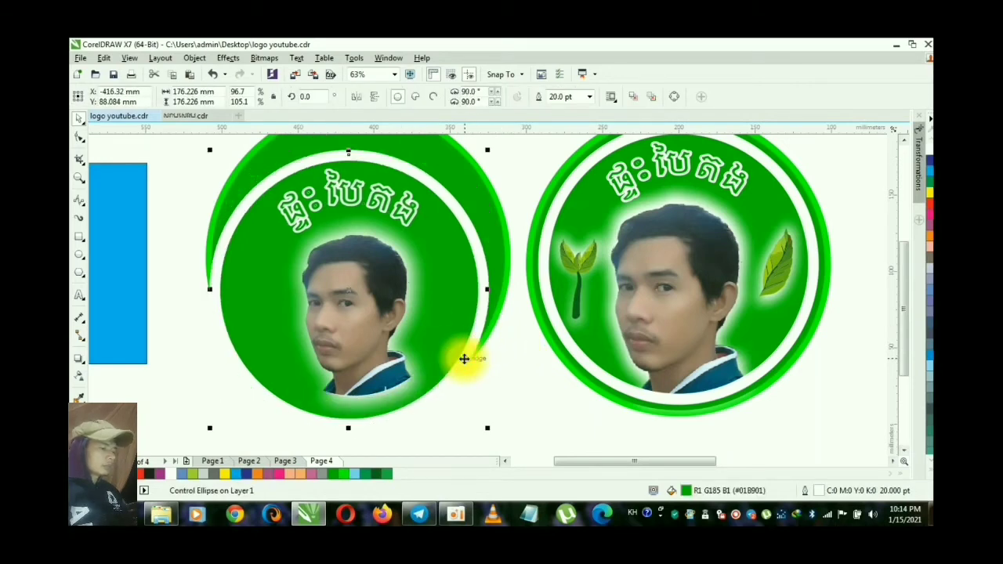
pyautogui.moveTo(464, 359); pyautogui.dragTo(466, 365)
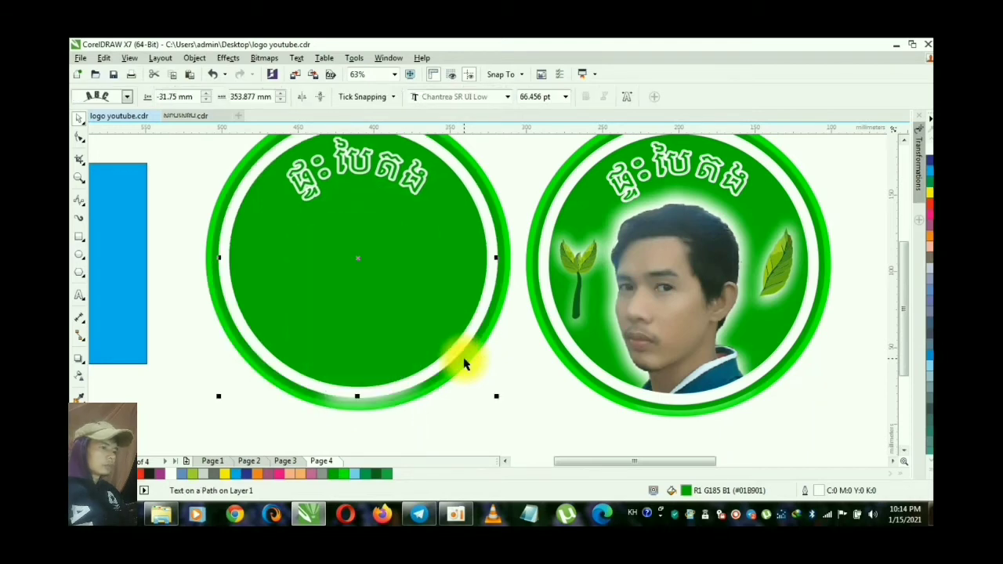
pyautogui.click(510, 385)
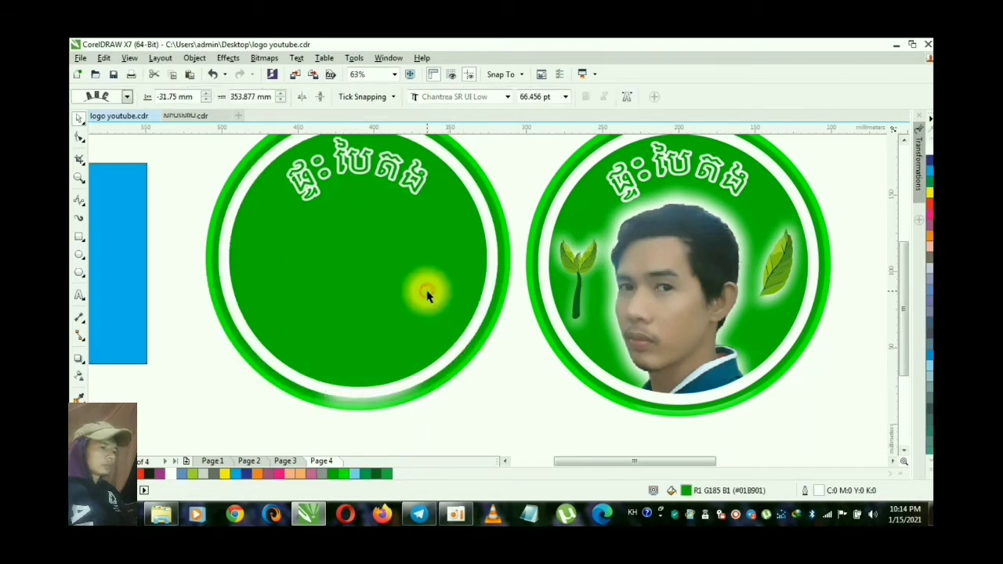
# Try moving the white-outlined circle with its curved text down off the outer green rings, and undo the move
pyautogui.moveTo(427, 291); pyautogui.dragTo(402, 383)
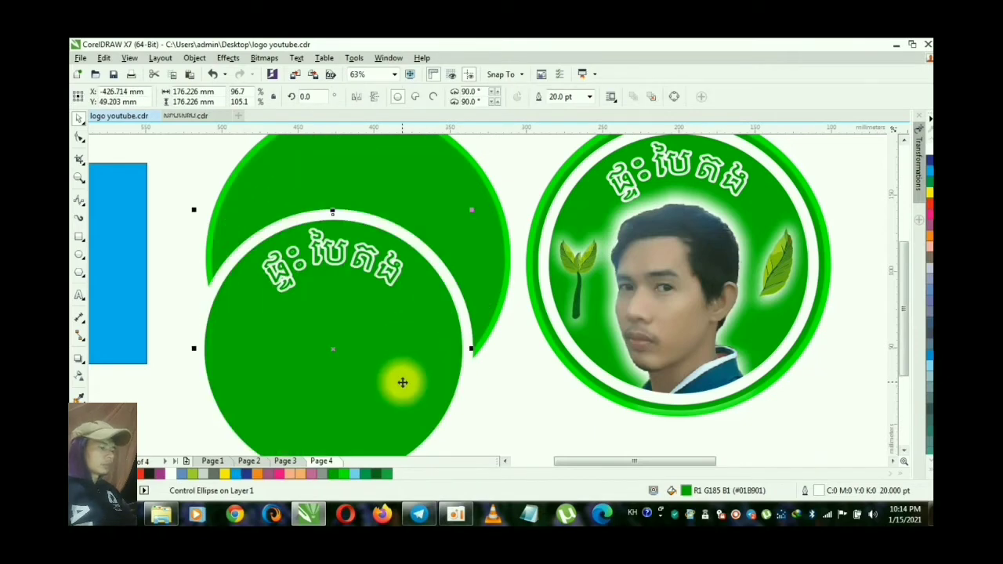
pyautogui.hotkey('ctrl', 'z')
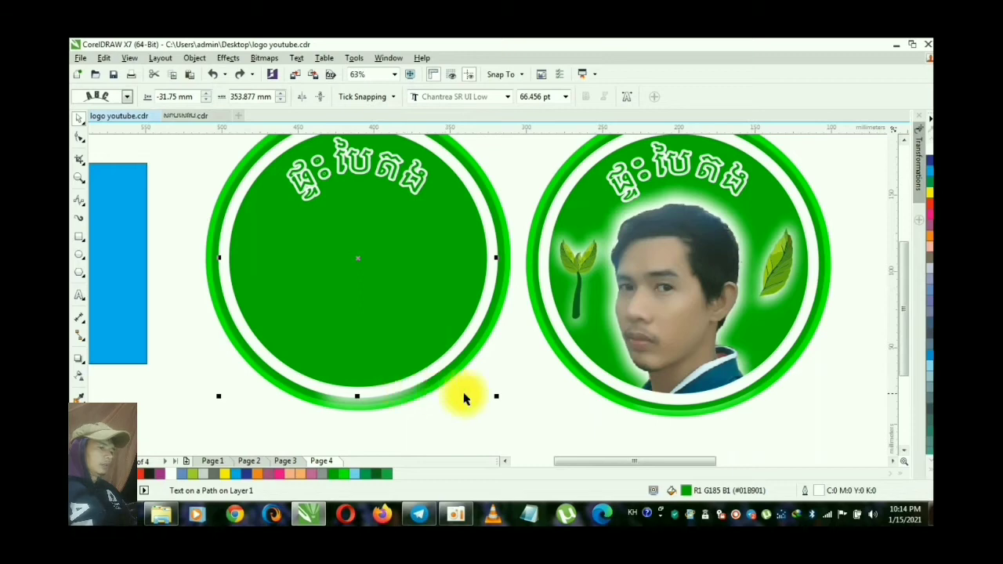
pyautogui.click(527, 377)
pyautogui.click(453, 310)
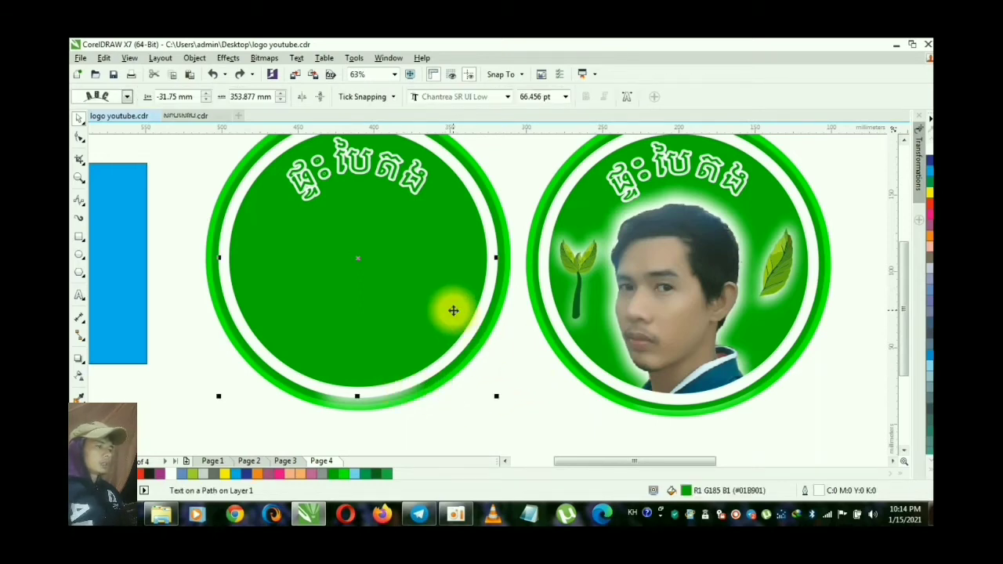
pyautogui.moveTo(430, 293); pyautogui.dragTo(426, 359)
pyautogui.hotkey('ctrl', 'z')
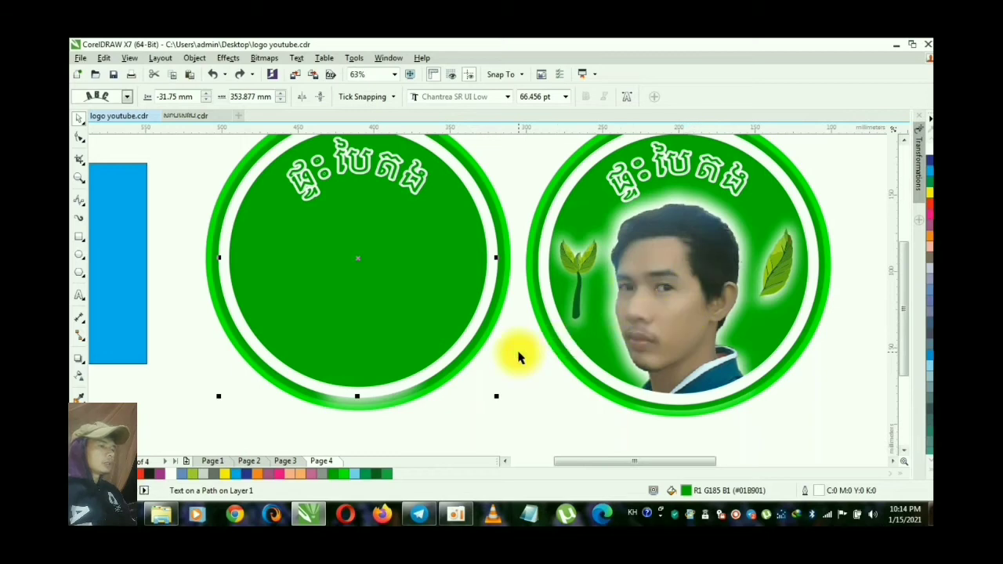
# Remove the fill from the white-outlined circle in front of the portrait, keeping its white outline
pyautogui.click(497, 355)
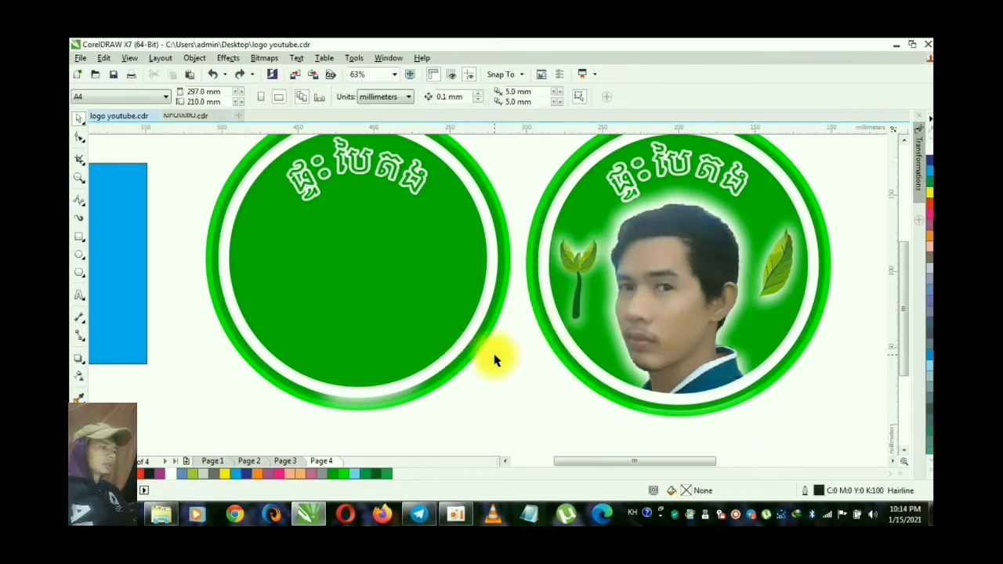
pyautogui.click(407, 316)
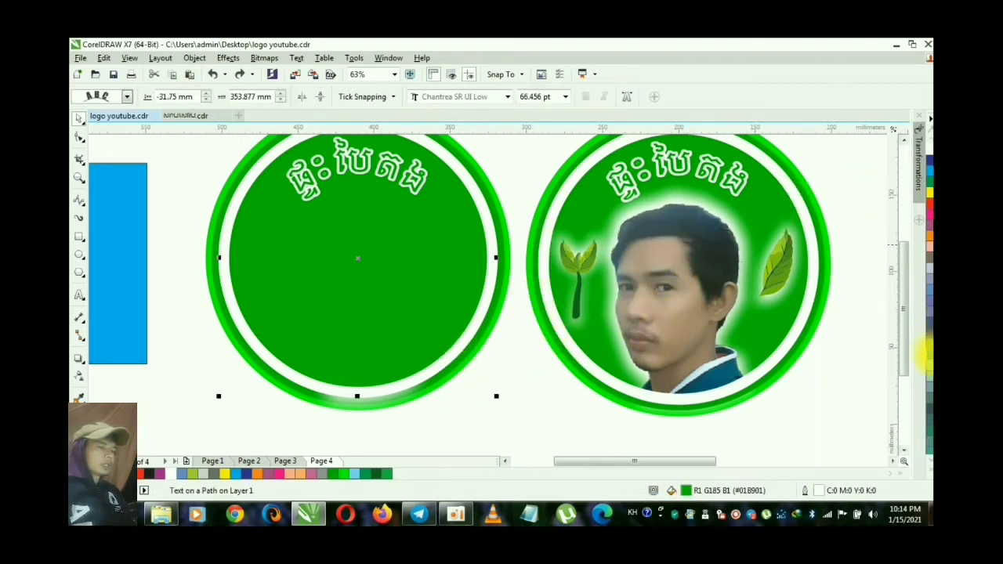
pyautogui.click(928, 470)
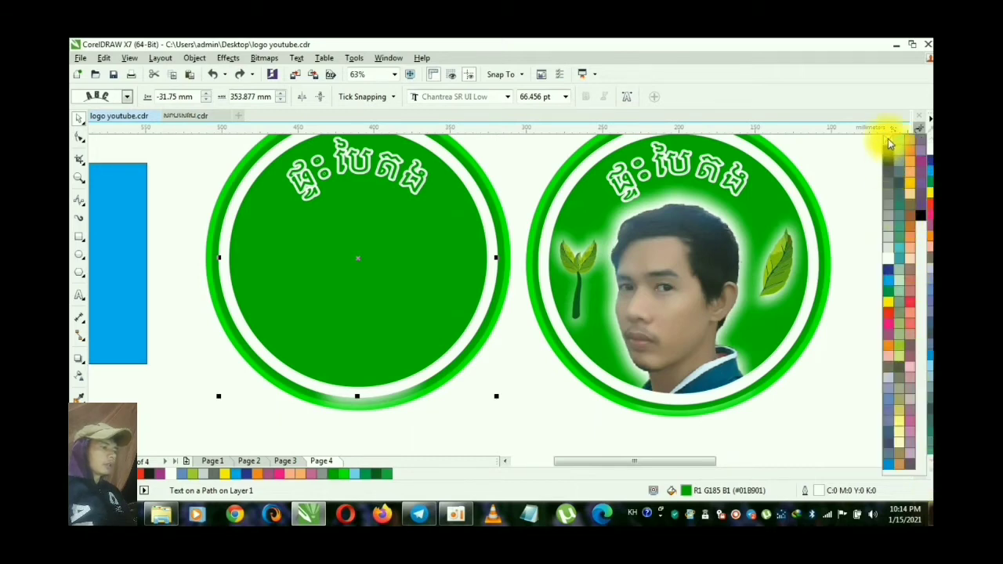
pyautogui.hotkey('ctrl', 'shift', 'z')
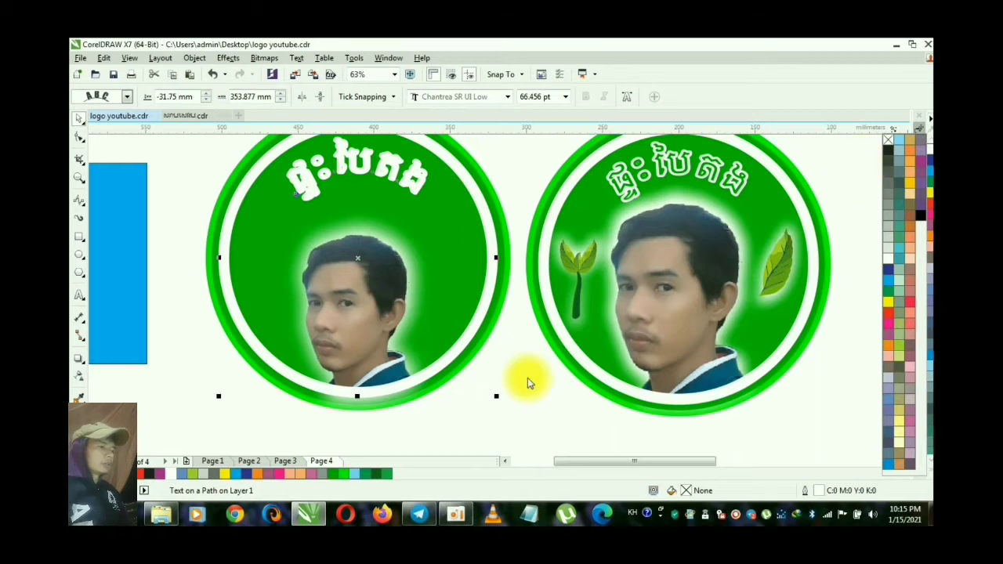
pyautogui.click(421, 420)
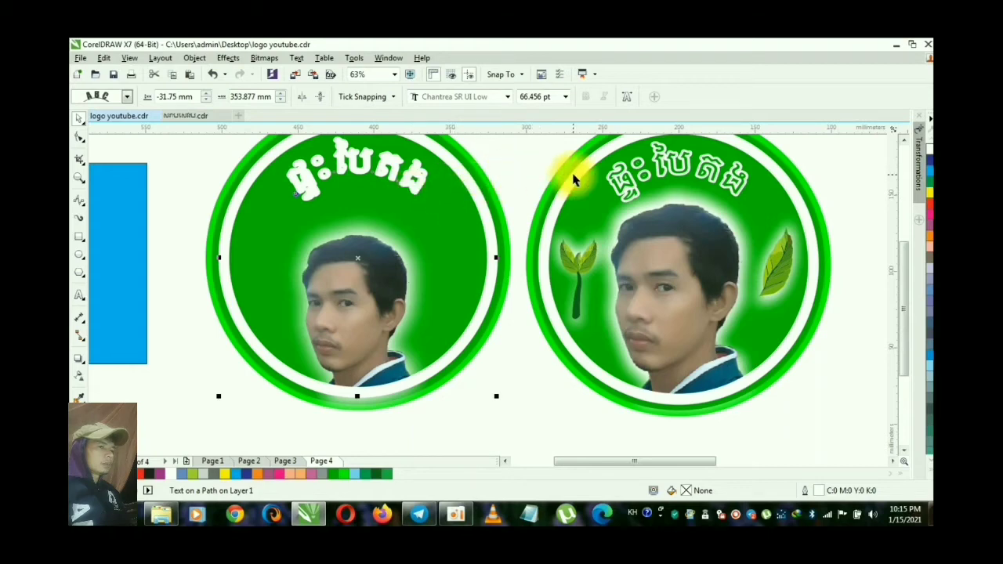
# Fill all of the curved Khmer text in the logo with green R1 G185 B1 (#01B901)
pyautogui.click(904, 140)
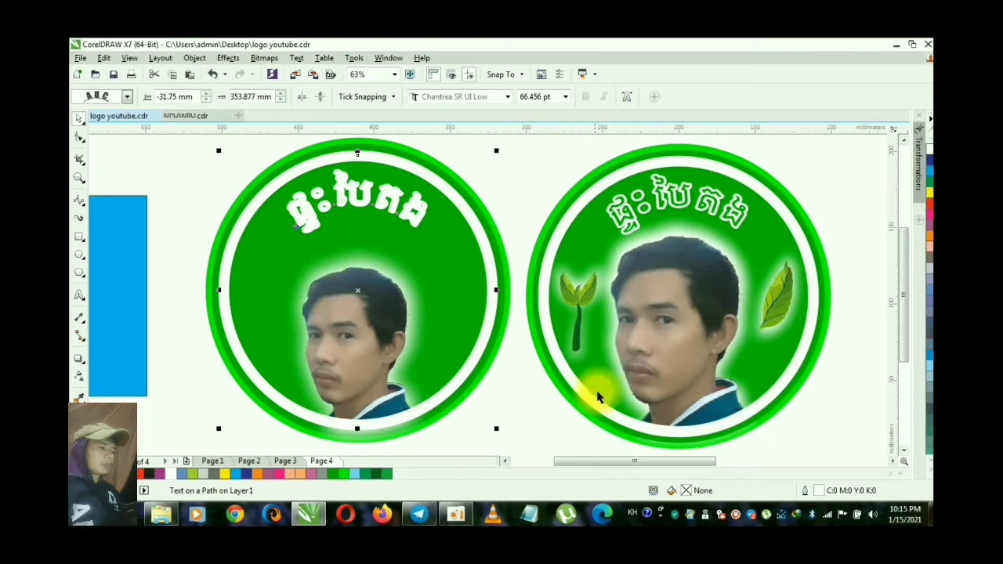
pyautogui.click(502, 428)
pyautogui.doubleClick(420, 206)
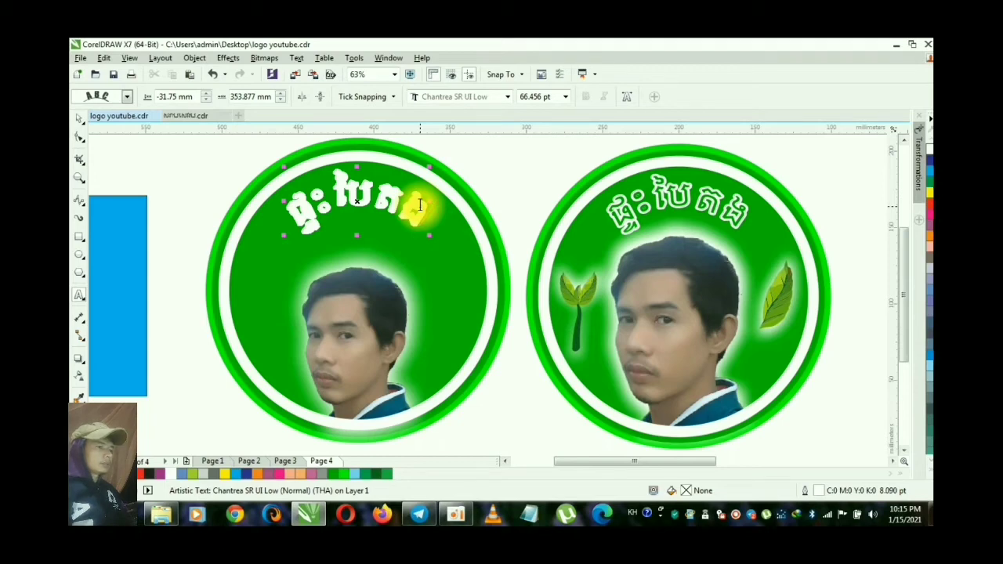
pyautogui.moveTo(439, 204); pyautogui.dragTo(301, 218)
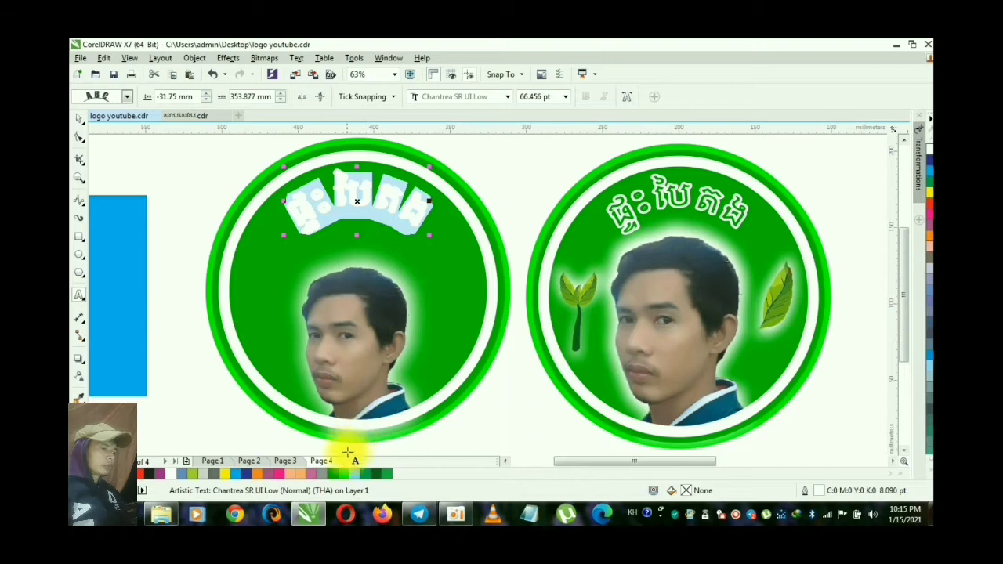
pyautogui.click(335, 474)
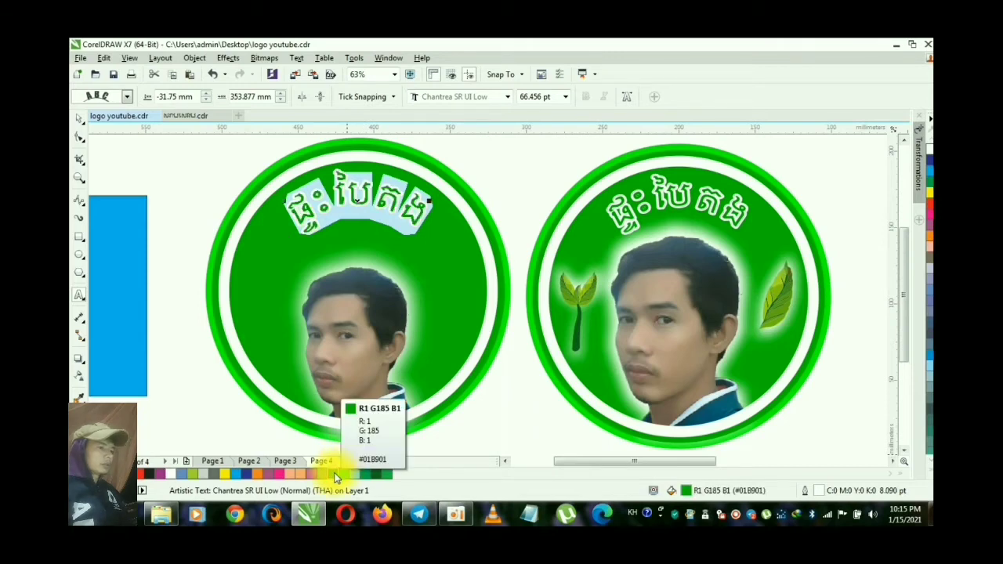
pyautogui.press('Escape')
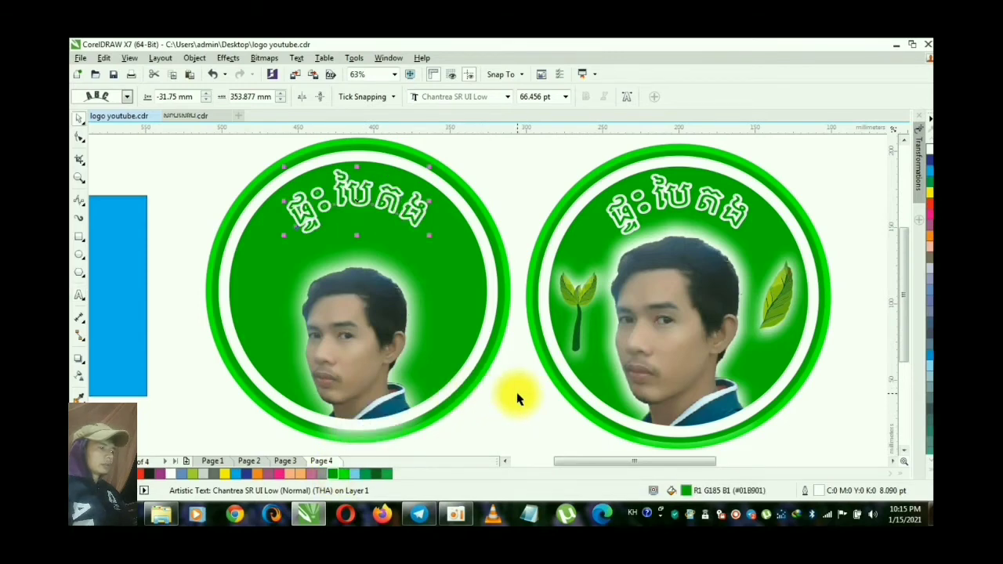
pyautogui.click(515, 398)
# Try moving the grouped portrait up toward the curved text in the unfinished logo, and undo the move
pyautogui.click(373, 365)
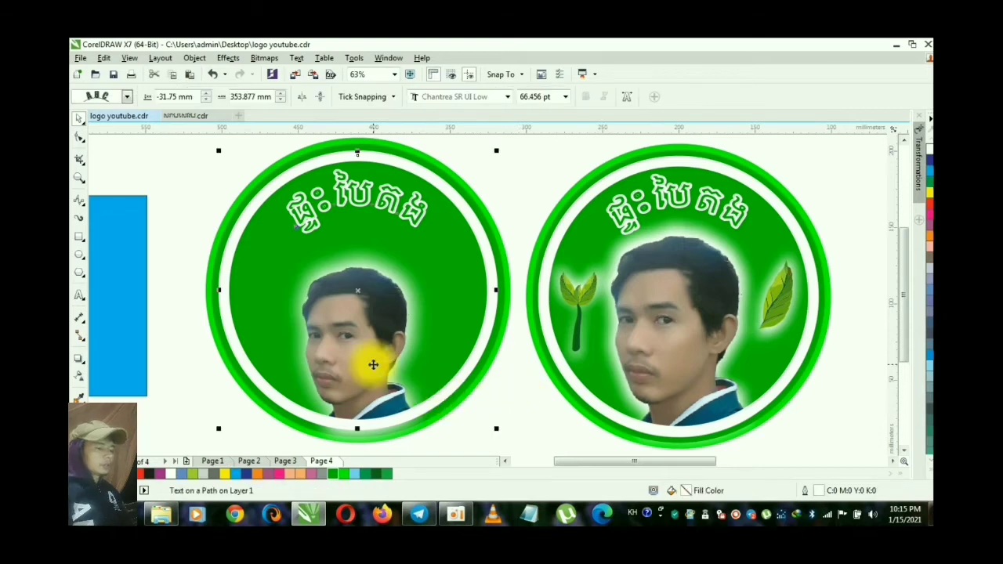
pyautogui.click(394, 416)
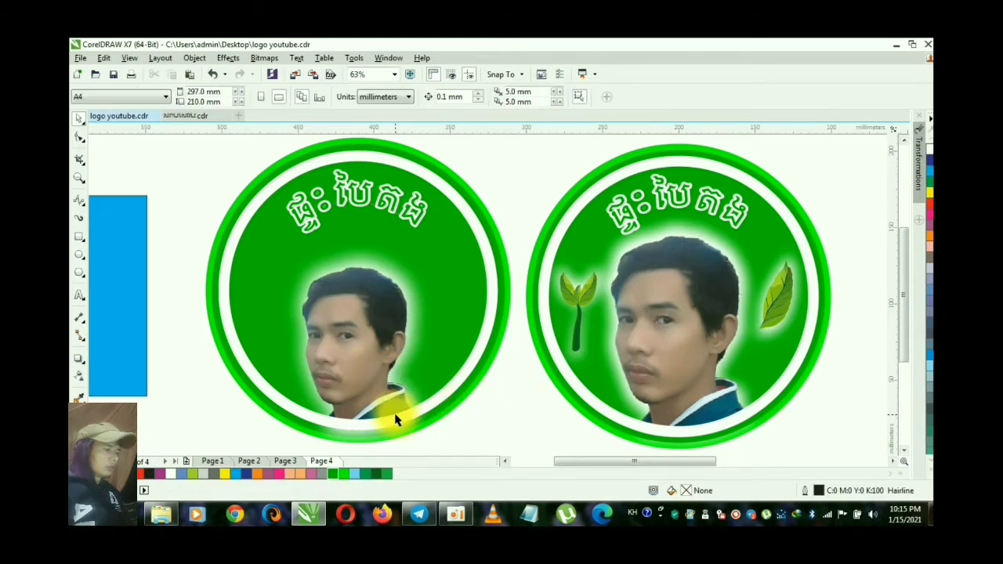
pyautogui.moveTo(280, 450); pyautogui.dragTo(321, 369)
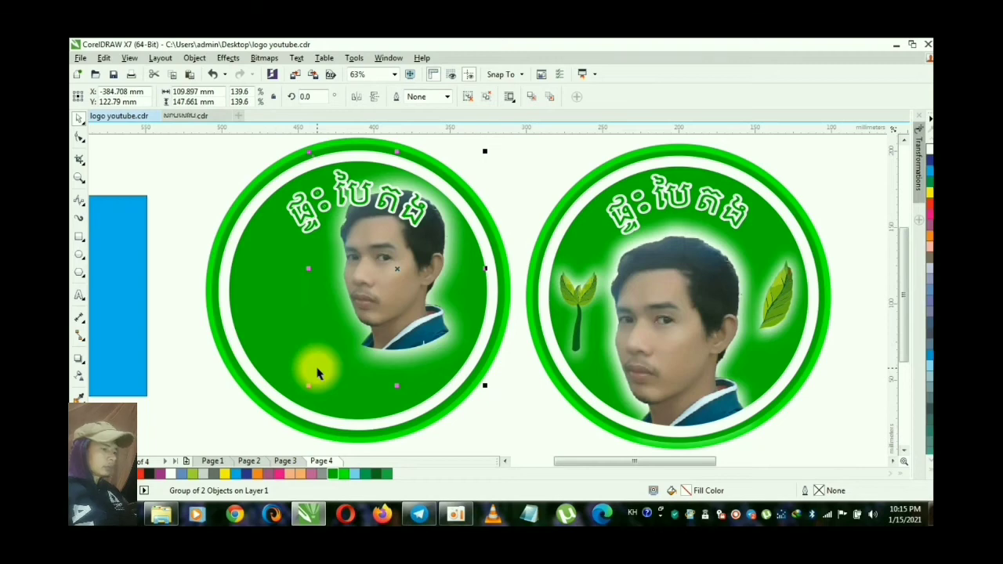
pyautogui.hotkey('ctrl', 'z')
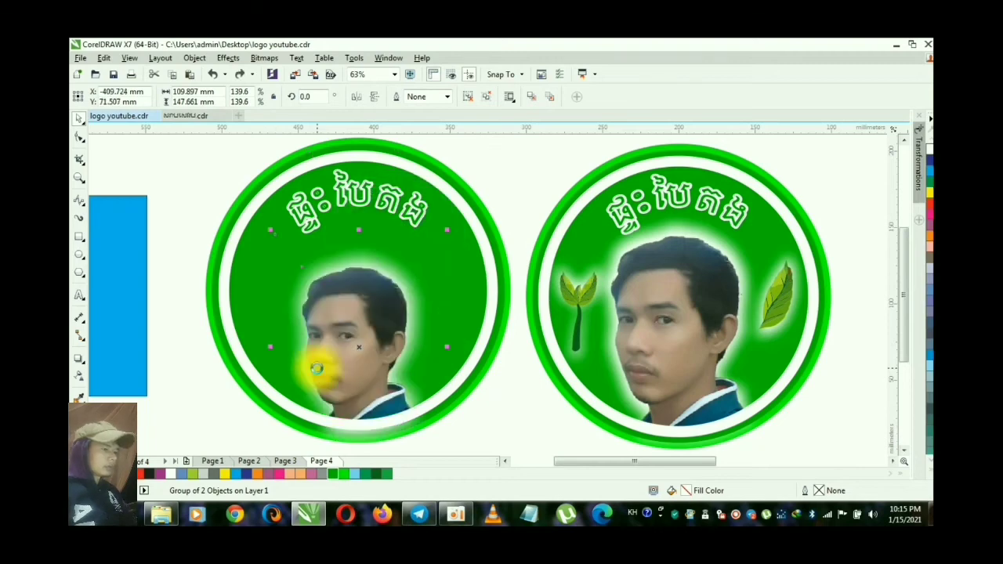
# Enlarge the grouped portrait behind the white ring proportionally to about 130 x 175 mm, keeping its lower-left corner in place
pyautogui.click(903, 450)
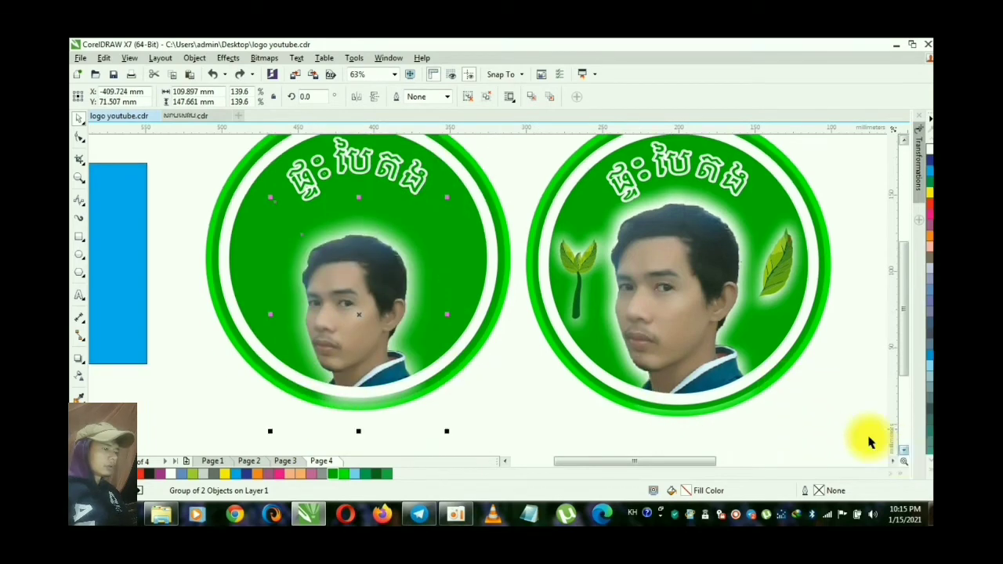
pyautogui.click(192, 407)
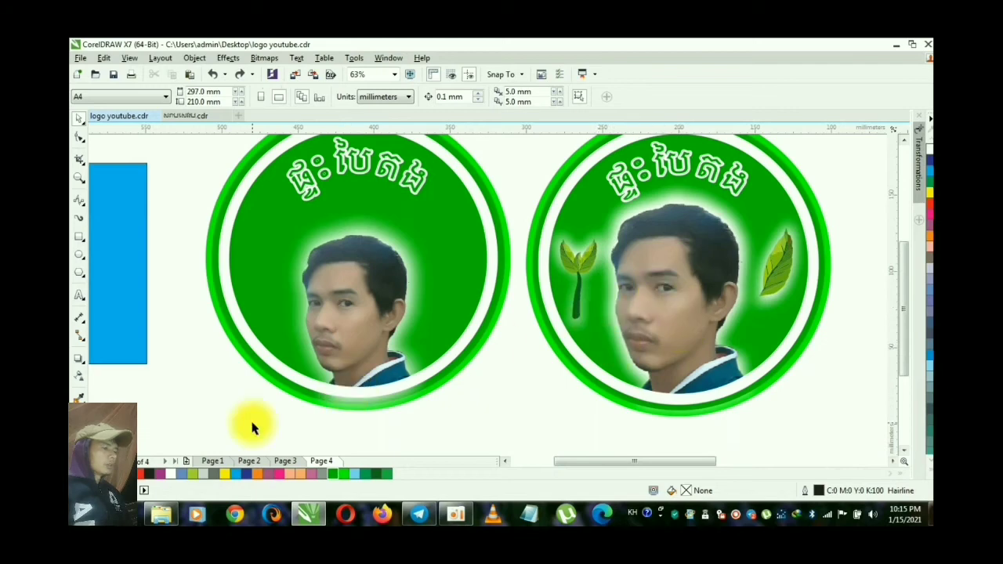
pyautogui.moveTo(199, 439); pyautogui.dragTo(475, 212)
pyautogui.click(384, 269)
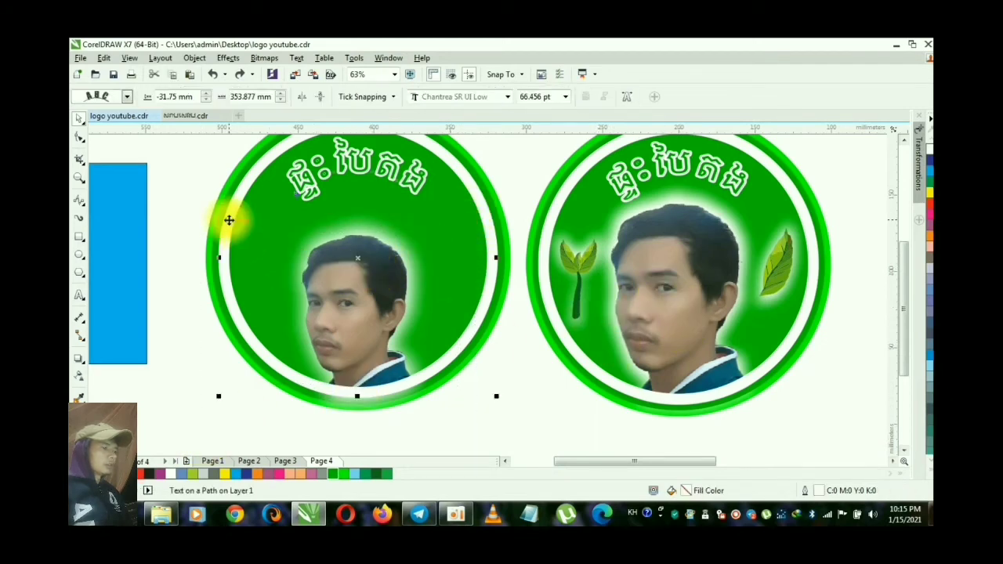
pyautogui.moveTo(179, 194); pyautogui.dragTo(496, 442)
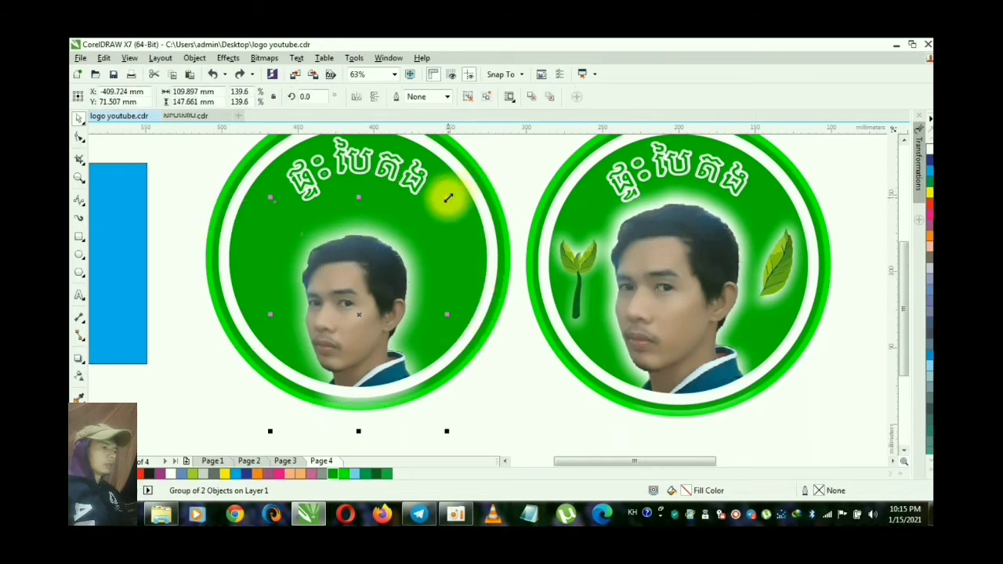
pyautogui.moveTo(447, 197); pyautogui.dragTo(480, 157)
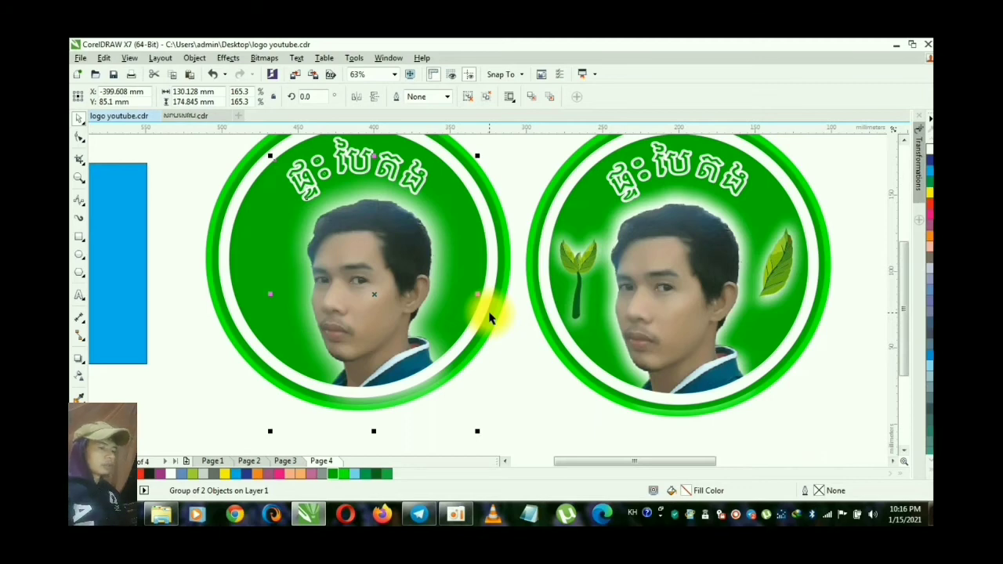
# Nudge the enlarged portrait horizontally to X -405.808 mm so it sits nearer the center of the round logo
pyautogui.press('Left')
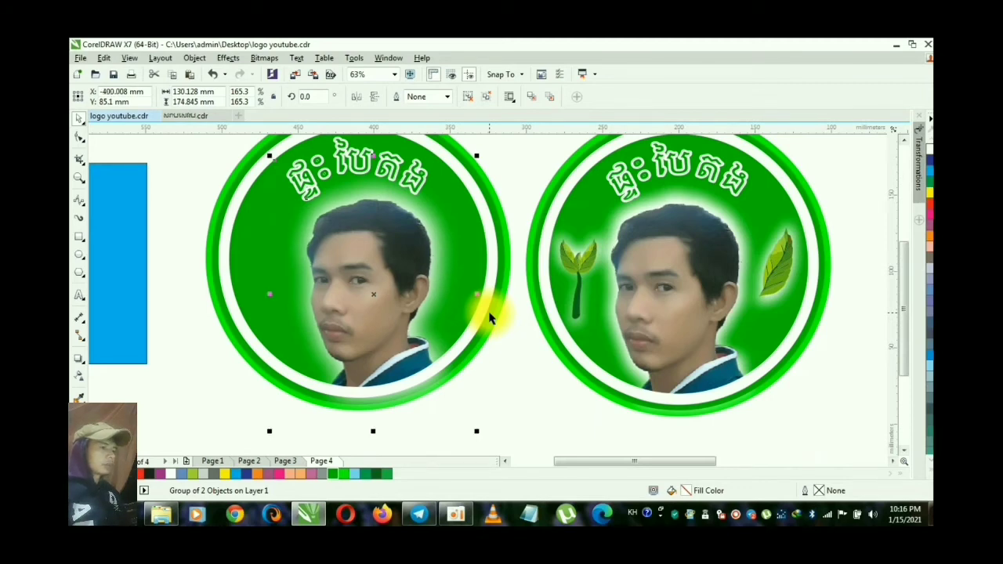
pyautogui.press('Left')
pyautogui.press('Left')
pyautogui.press('Left')
pyautogui.press('Left')
pyautogui.press('Left')
pyautogui.press('Left')
pyautogui.press('Left')
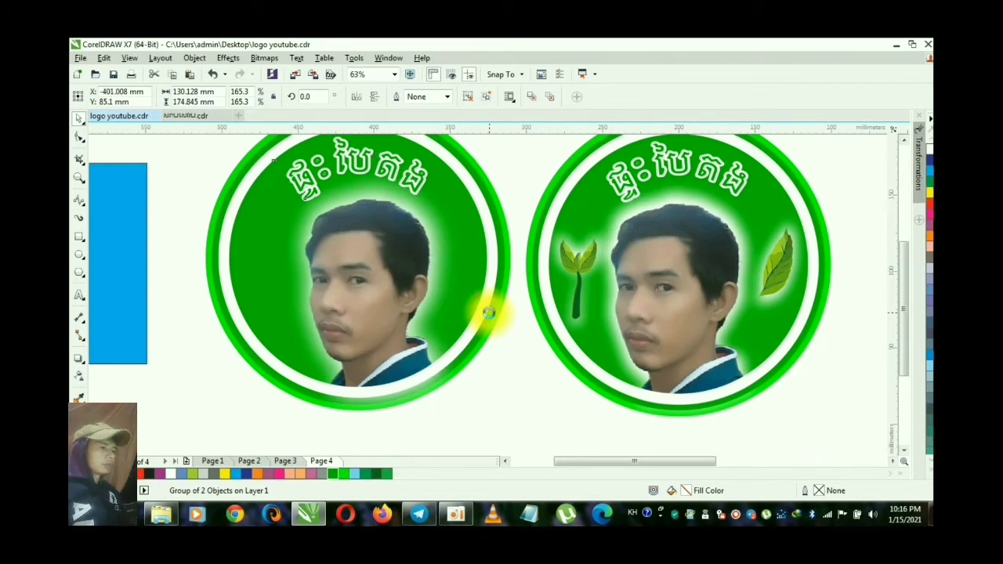
pyautogui.press('Left')
pyautogui.press('Left')
pyautogui.press('Left')
pyautogui.press('Left')
pyautogui.press('Left')
pyautogui.press('Left')
pyautogui.press('Left')
pyautogui.press('Left')
pyautogui.press('Left')
pyautogui.press('Left')
pyautogui.press('Left')
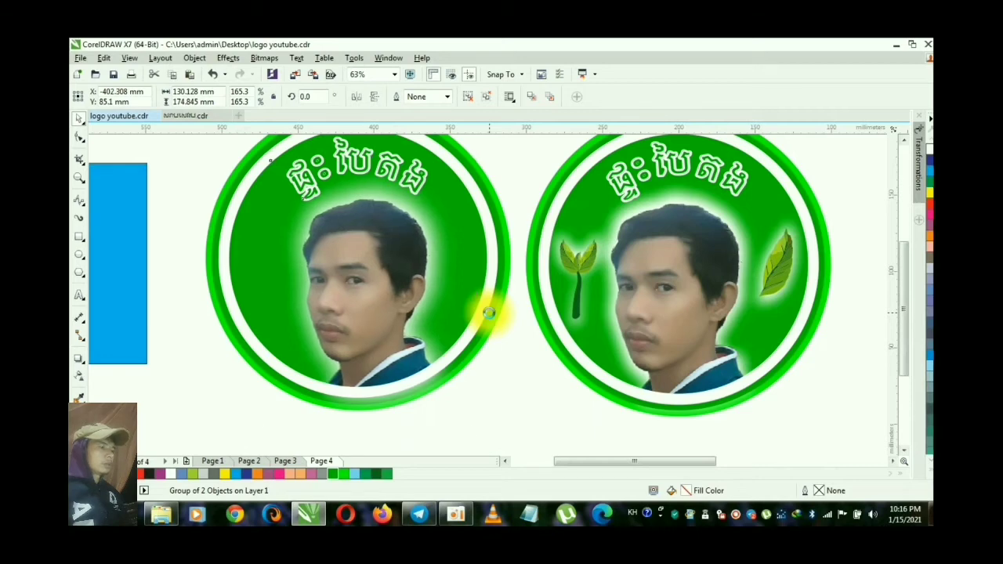
pyautogui.press('Left')
pyautogui.press('Left')
pyautogui.press('Left')
pyautogui.press('Left')
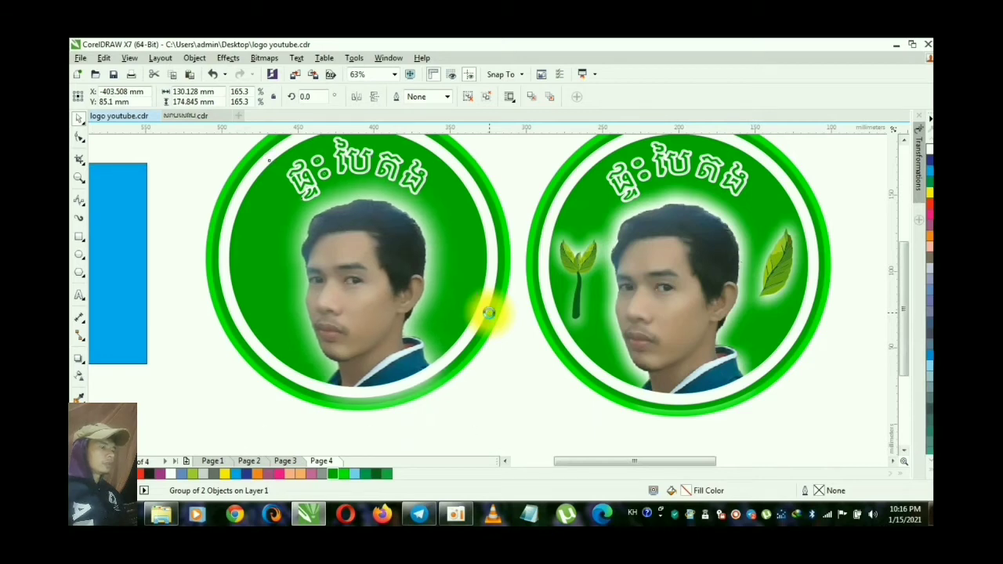
pyautogui.press('Left')
pyautogui.press('Left')
pyautogui.press('Left')
pyautogui.press('Left')
pyautogui.press('Left')
pyautogui.press('Left')
pyautogui.press('Left')
pyautogui.press('Left')
pyautogui.press('Left')
pyautogui.press('Left')
pyautogui.press('Left')
pyautogui.press('Left')
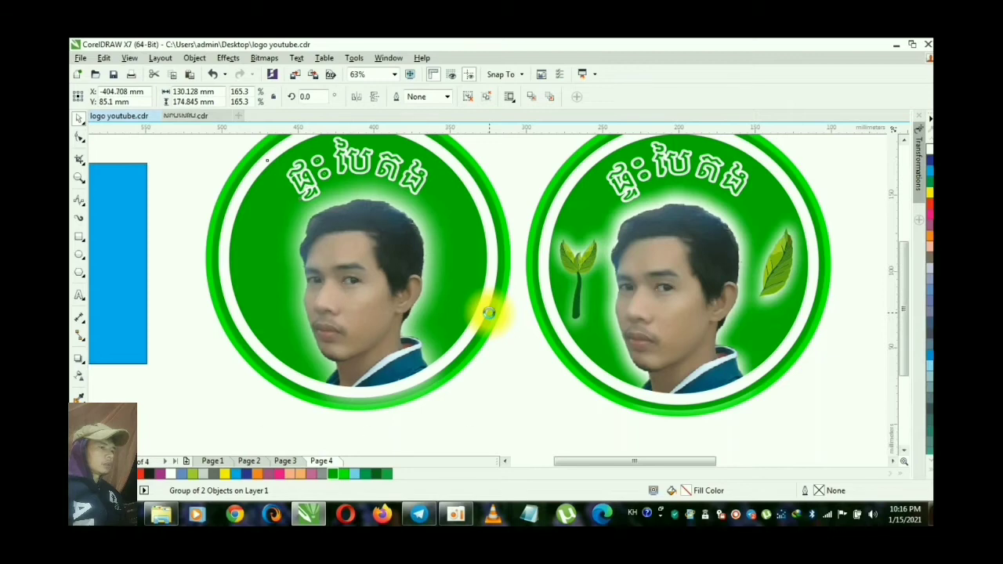
pyautogui.press('Left')
pyautogui.press('Left')
pyautogui.press('Left')
pyautogui.press('Left')
pyautogui.press('Left')
pyautogui.press('Left')
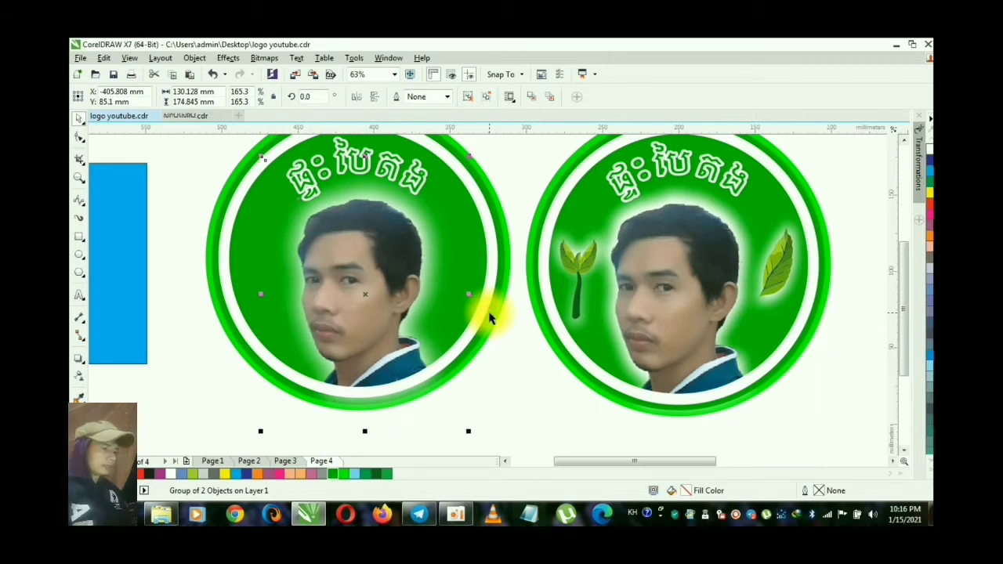
pyautogui.click(522, 390)
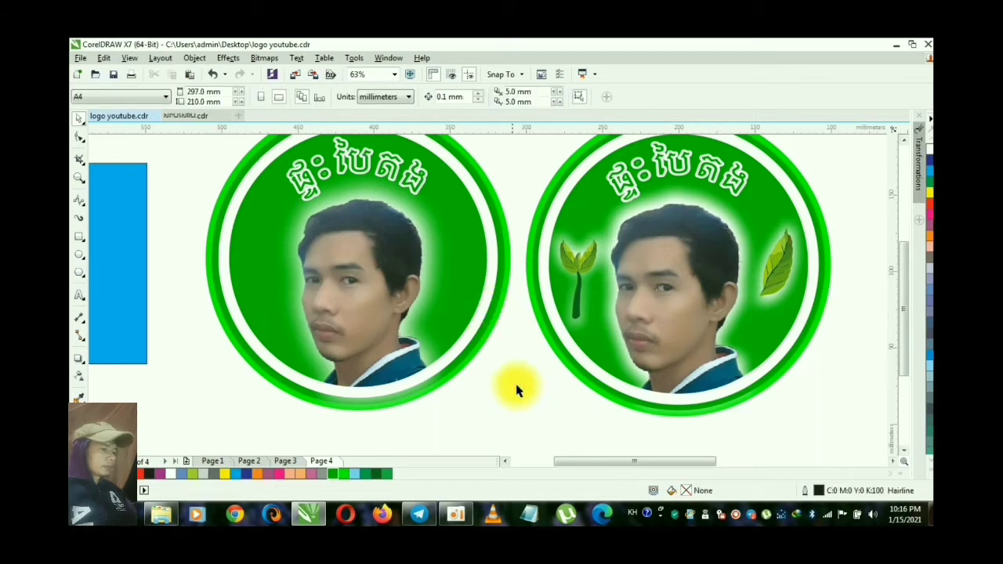
# Examine the portrait's lower edge along the white ring up close, and compare the whole logo with the finished example
pyautogui.press('z')
pyautogui.scroll(-2, 490, 368)
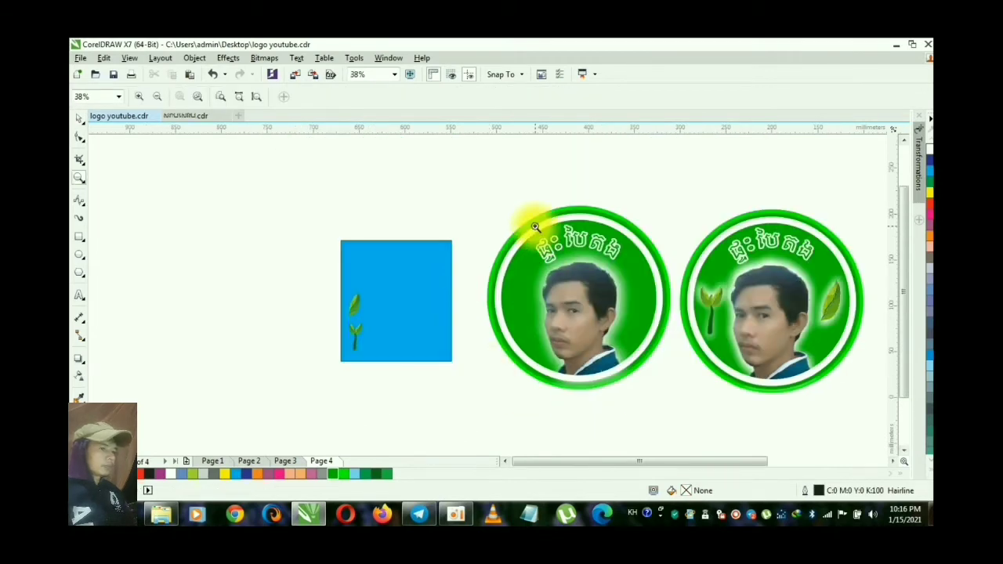
pyautogui.moveTo(479, 182); pyautogui.dragTo(799, 414)
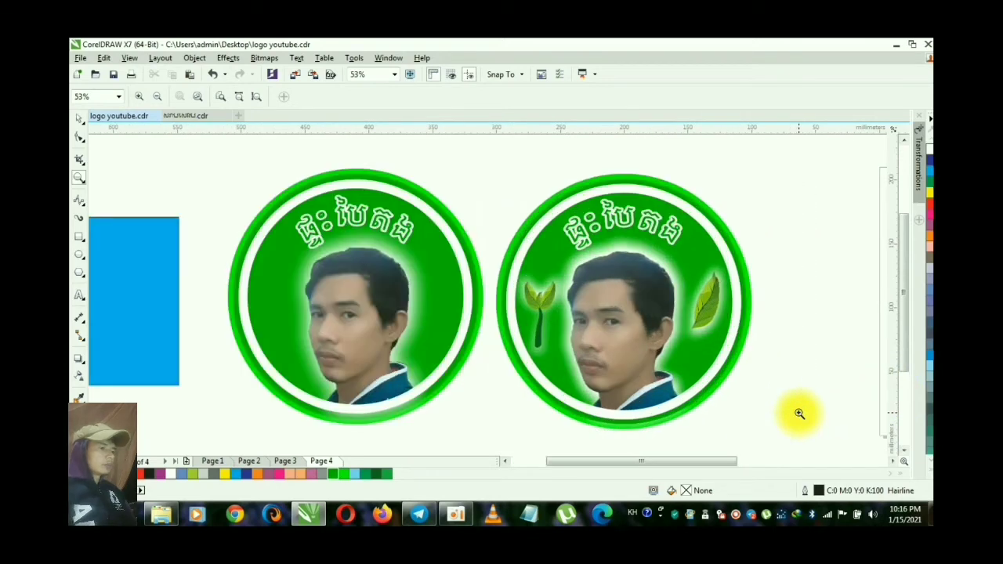
pyautogui.press('space')
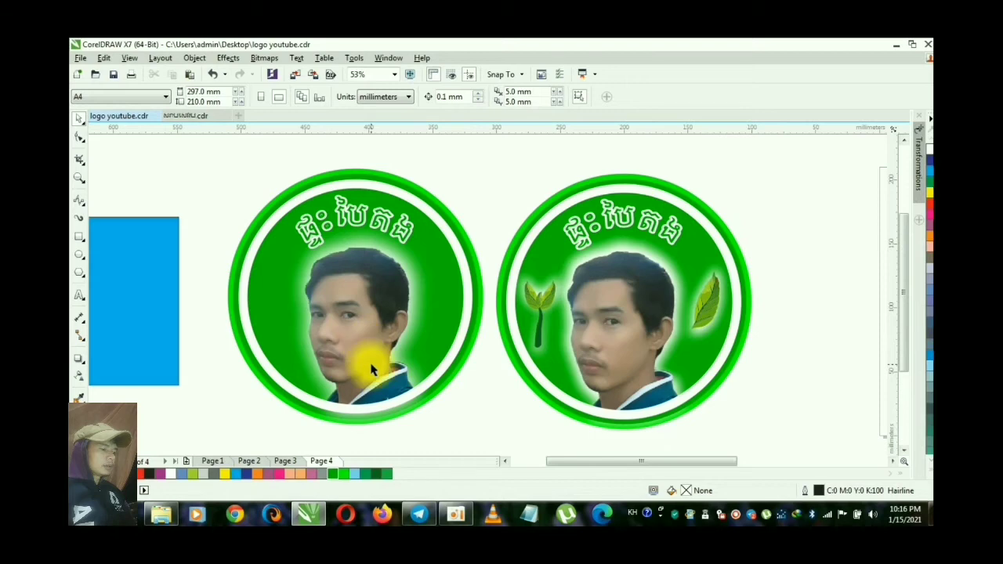
pyautogui.press('space')
pyautogui.moveTo(369, 369); pyautogui.dragTo(396, 401)
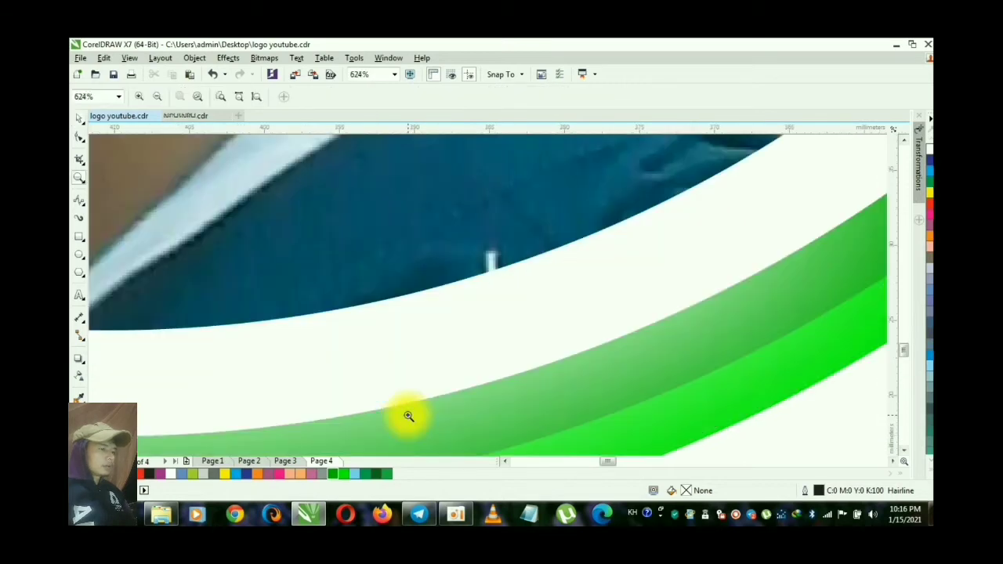
pyautogui.rightClick(466, 271)
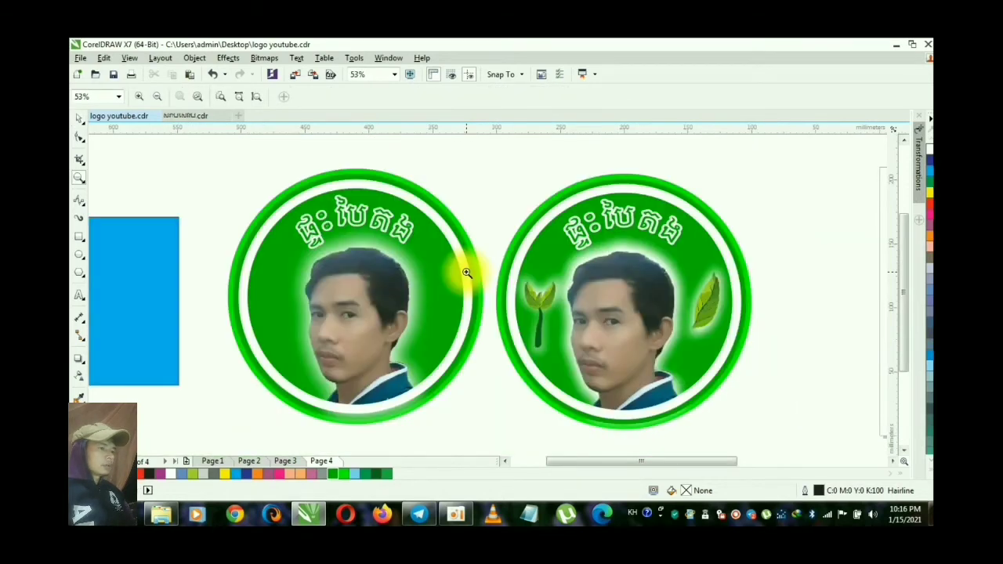
pyautogui.press('space')
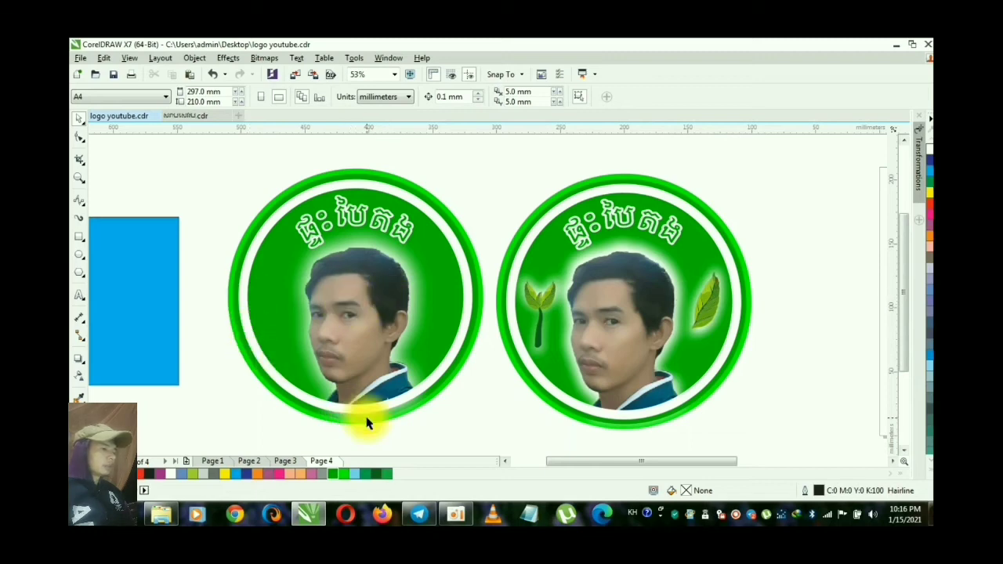
# Delete the blue rectangle together with the two small leaf graphics on it
pyautogui.click(504, 461)
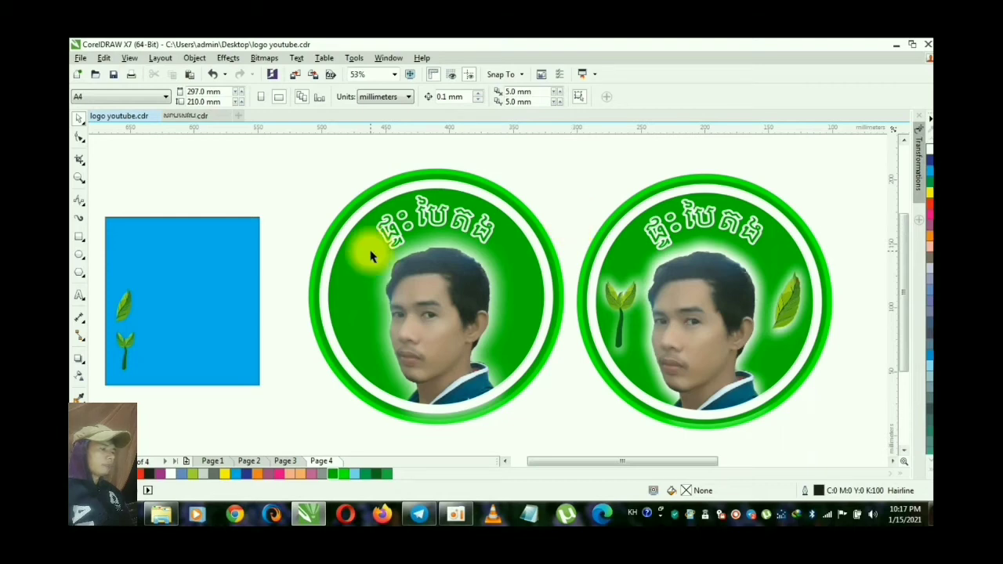
pyautogui.moveTo(123, 212); pyautogui.dragTo(162, 241)
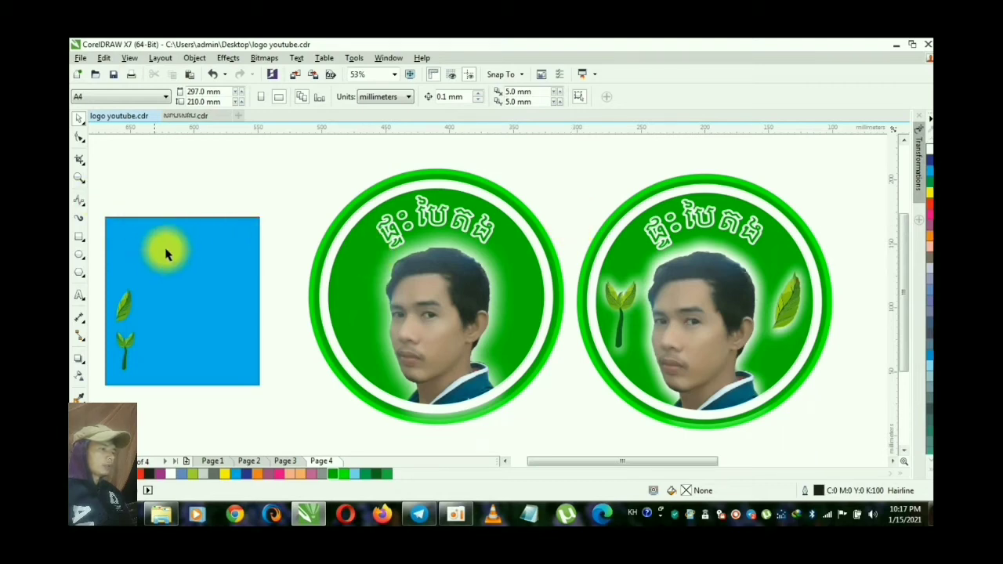
pyautogui.moveTo(97, 197); pyautogui.dragTo(281, 410)
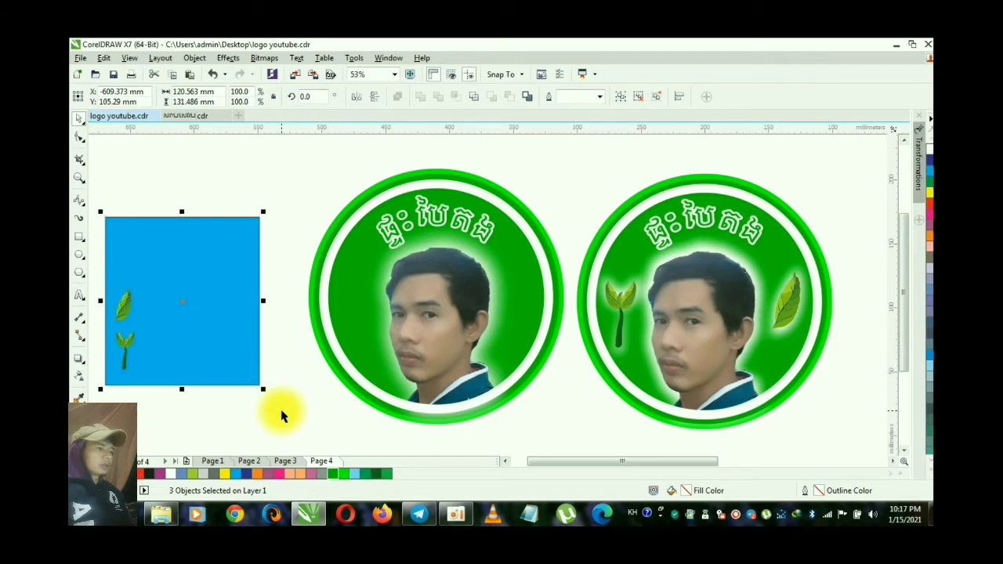
pyautogui.press('Delete')
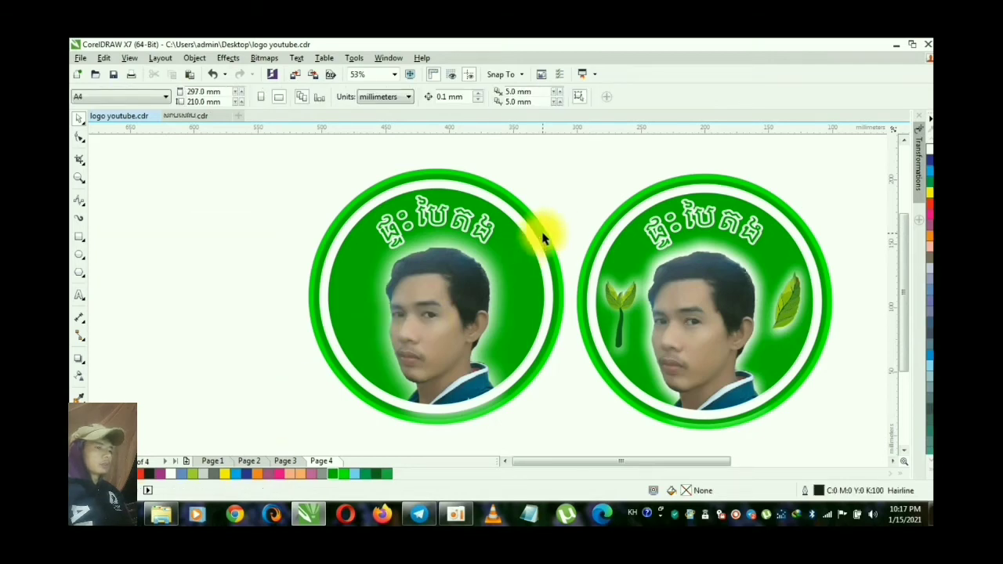
# Duplicate the glowing sprout from the finished example and place the copy beside the portrait in the unfinished logo, on the matching side
pyautogui.click(611, 296)
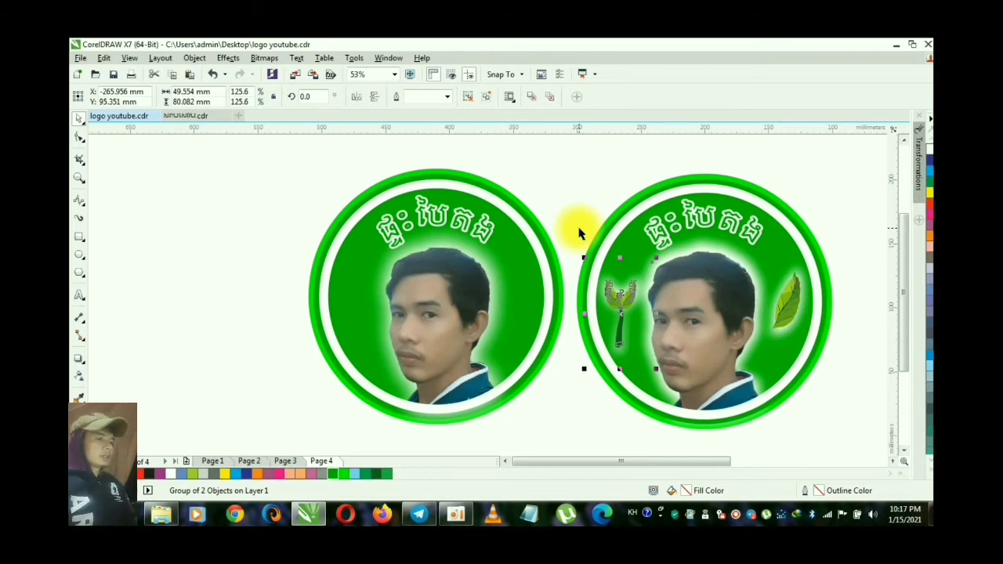
pyautogui.moveTo(571, 223); pyautogui.dragTo(655, 372)
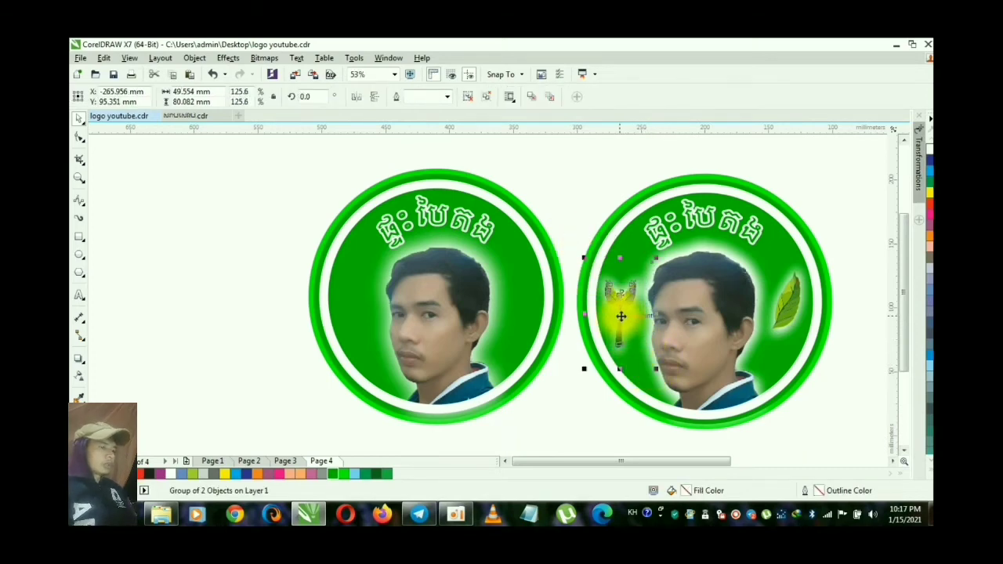
pyautogui.moveTo(619, 316); pyautogui.dragTo(231, 299)
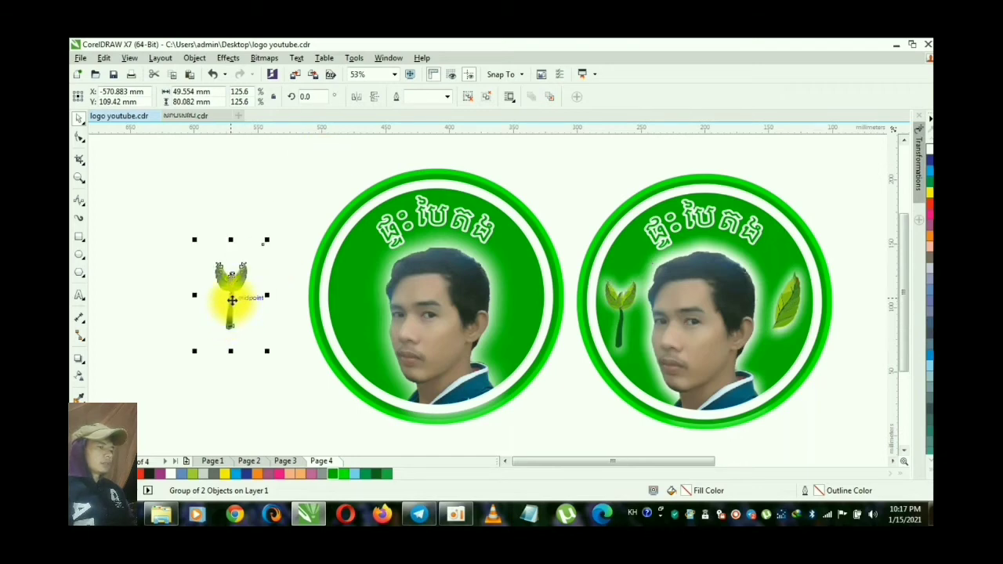
pyautogui.moveTo(232, 299); pyautogui.dragTo(355, 315)
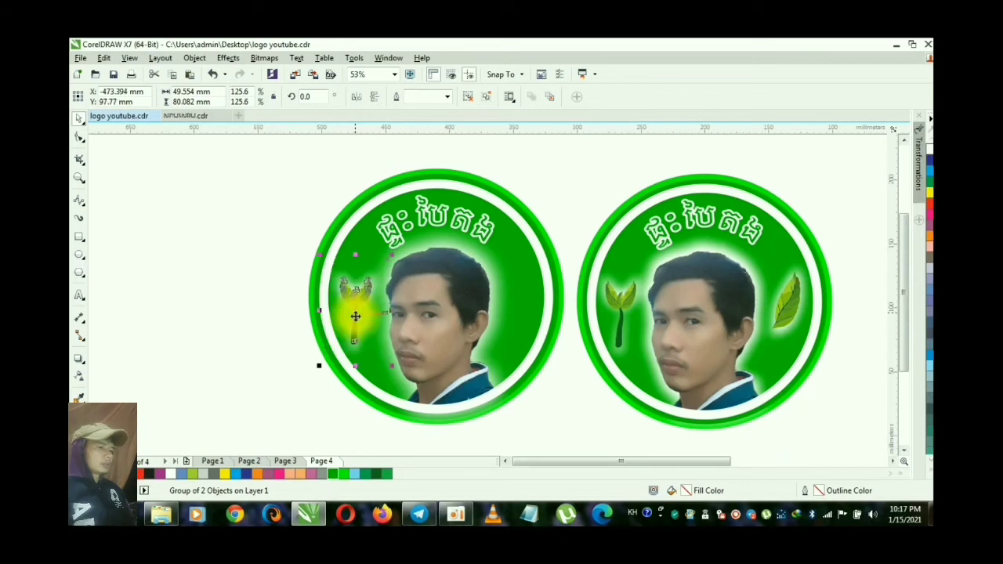
pyautogui.click(271, 307)
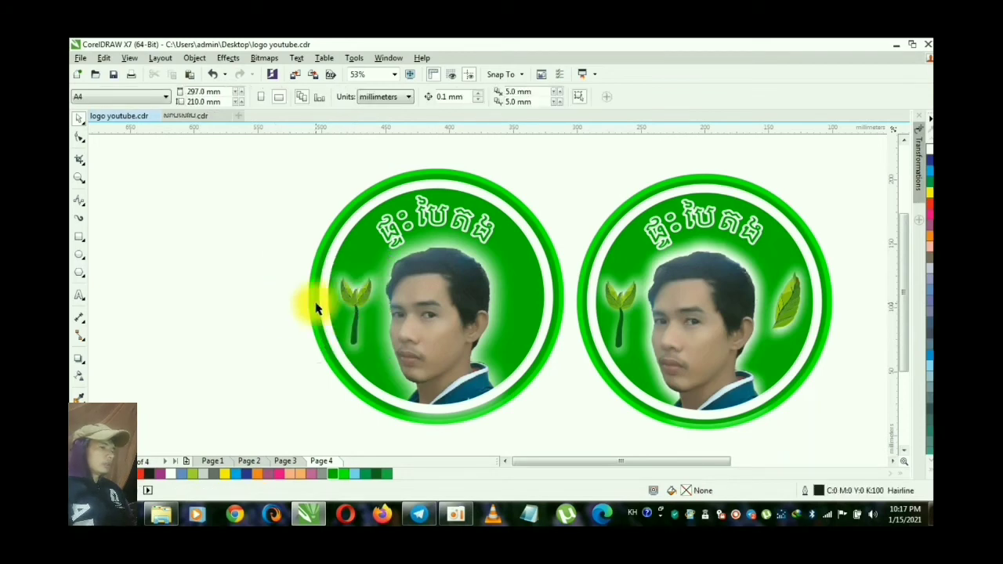
# Reposition the copied sprout slightly lower beside the face, at about X -472 mm, Y 92.4 mm, and show its rotation handles
pyautogui.click(361, 300)
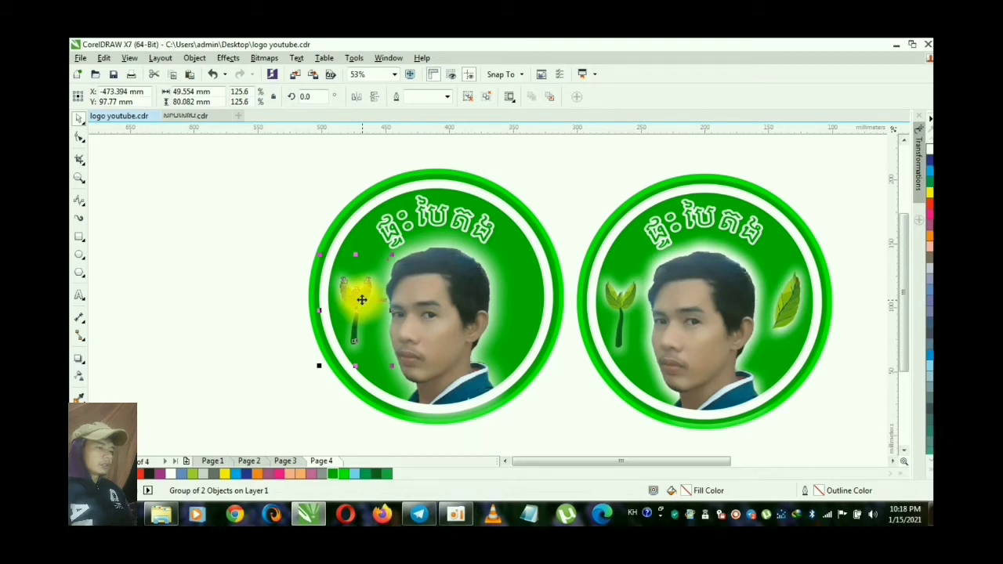
pyautogui.moveTo(360, 298); pyautogui.dragTo(362, 300)
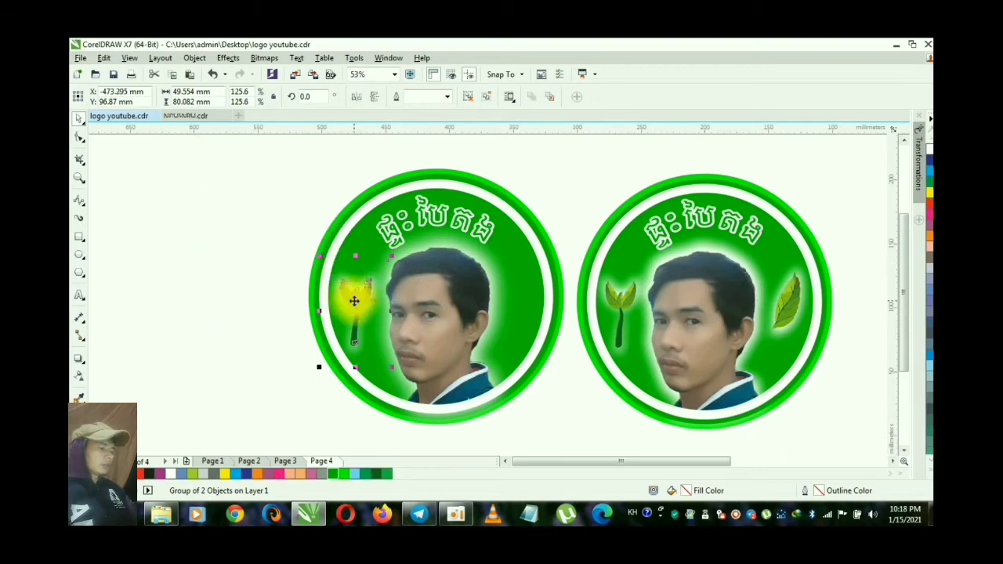
pyautogui.press('z')
pyautogui.moveTo(313, 256); pyautogui.dragTo(636, 377)
pyautogui.press('space')
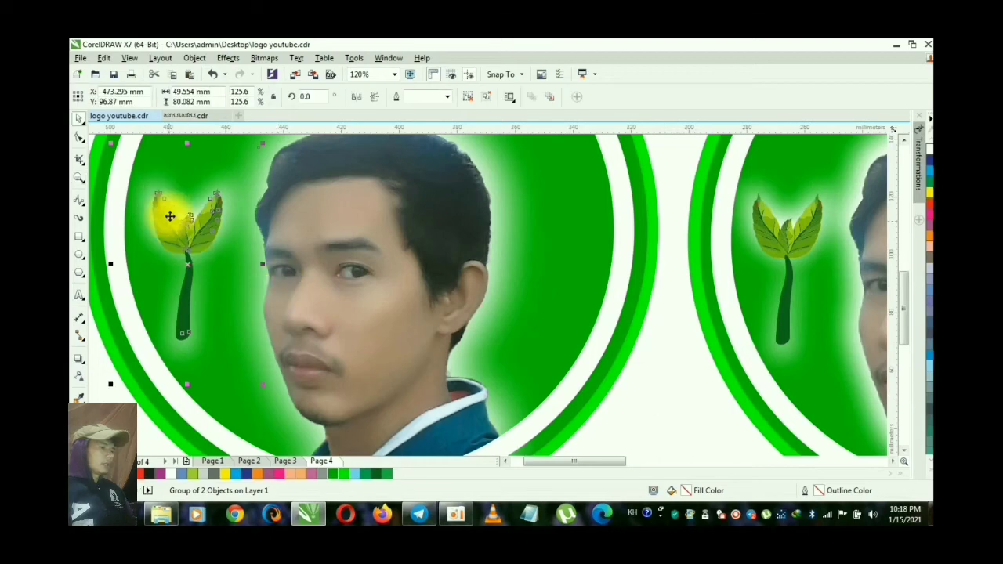
pyautogui.moveTo(170, 217); pyautogui.dragTo(185, 258)
pyautogui.click(185, 258)
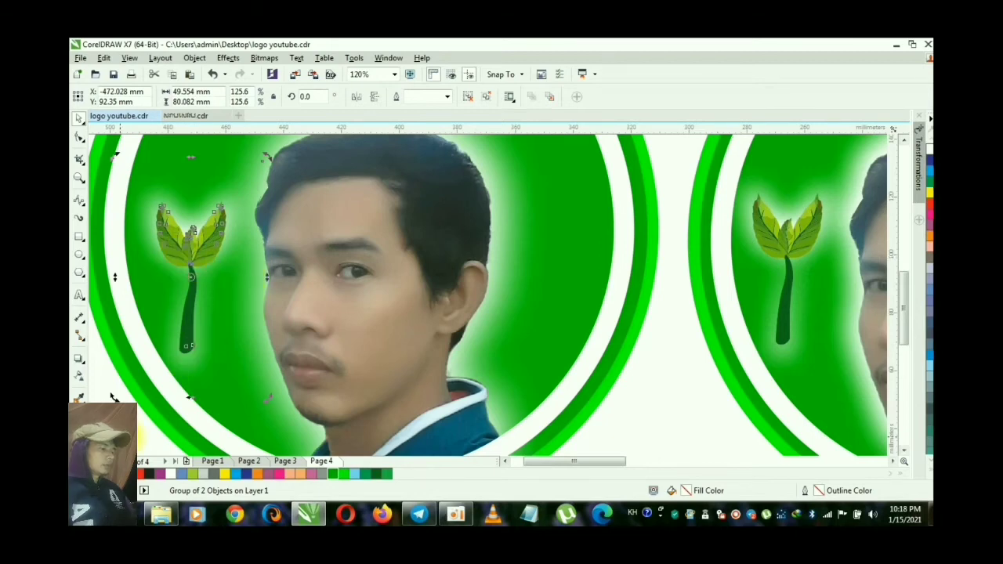
# Duplicate the glowing leaf from the finished example and place the copy beside the unfinished logo's portrait, at about X -345 mm, Y 100.6 mm
pyautogui.press('Escape')
pyautogui.press('z')
pyautogui.press('F4')
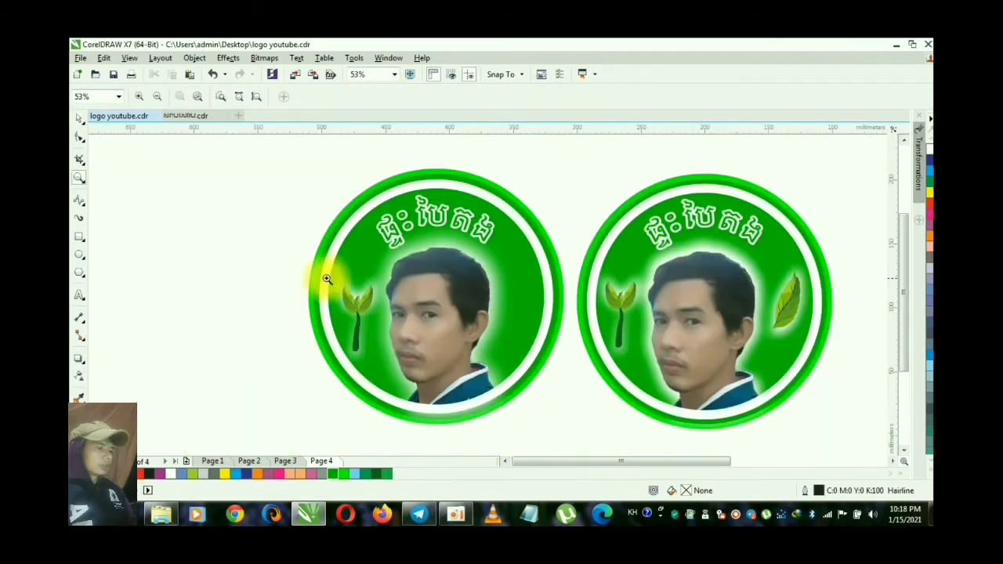
pyautogui.press('space')
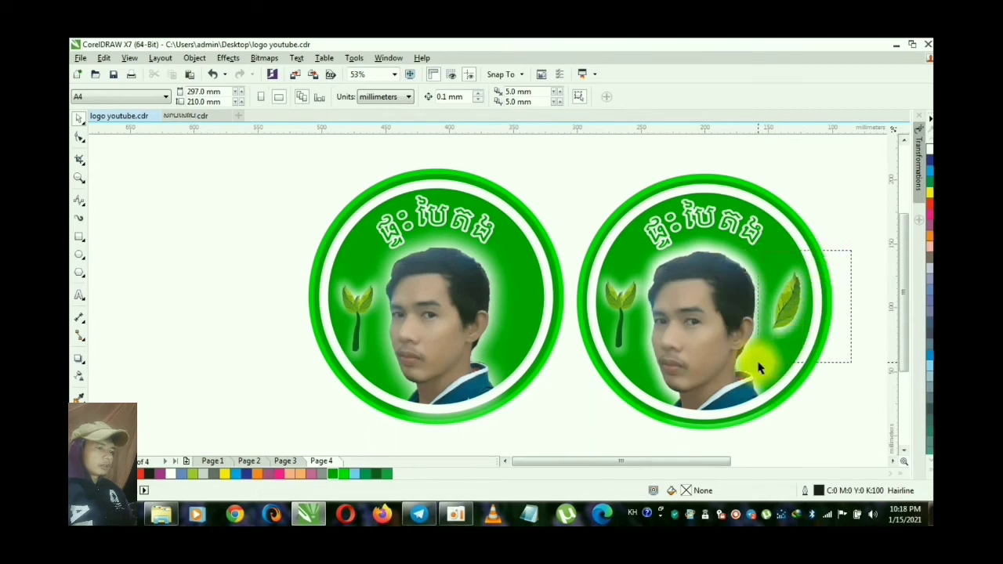
pyautogui.click(789, 315)
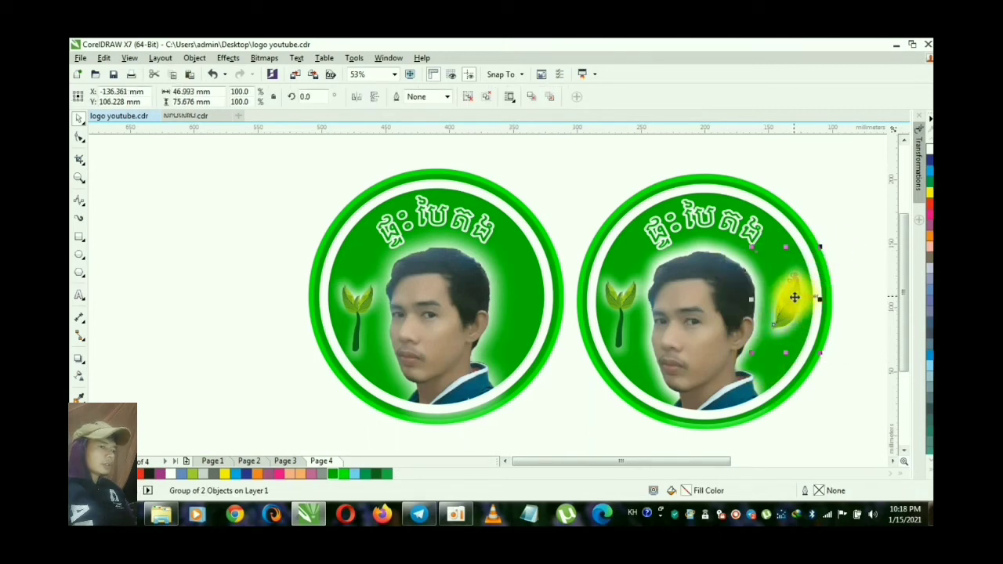
pyautogui.moveTo(793, 298); pyautogui.dragTo(526, 305)
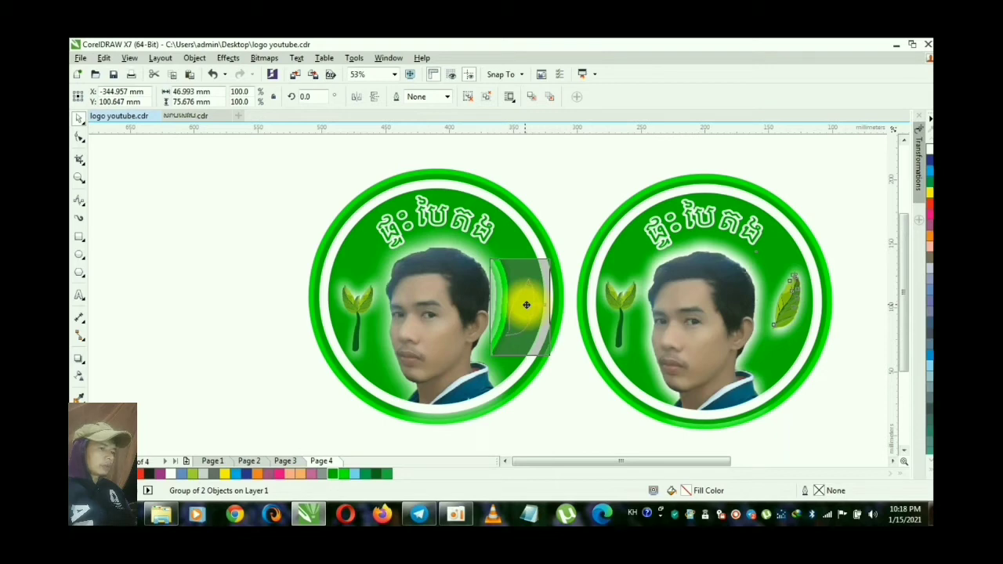
pyautogui.moveTo(526, 305); pyautogui.dragTo(526, 305)
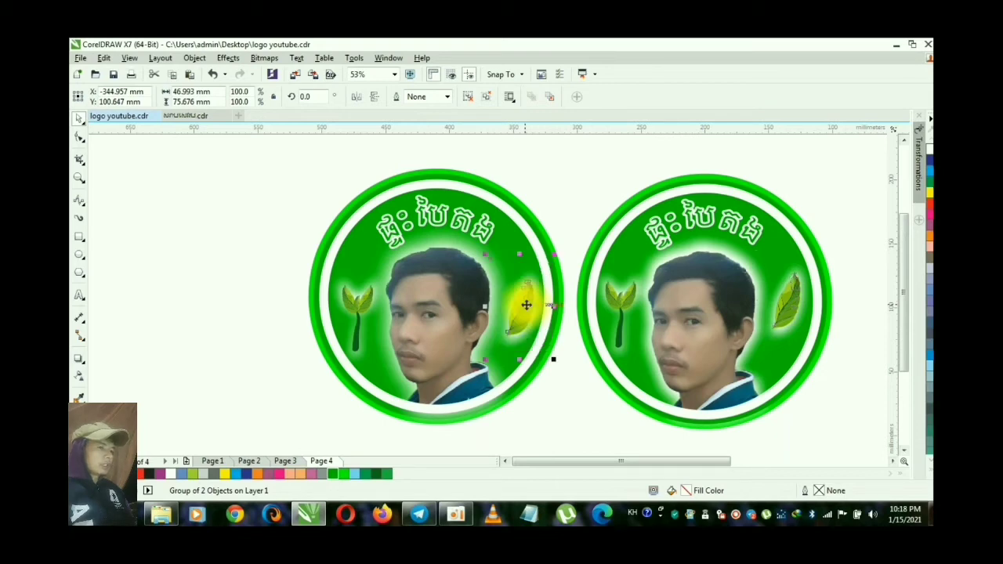
pyautogui.click(578, 206)
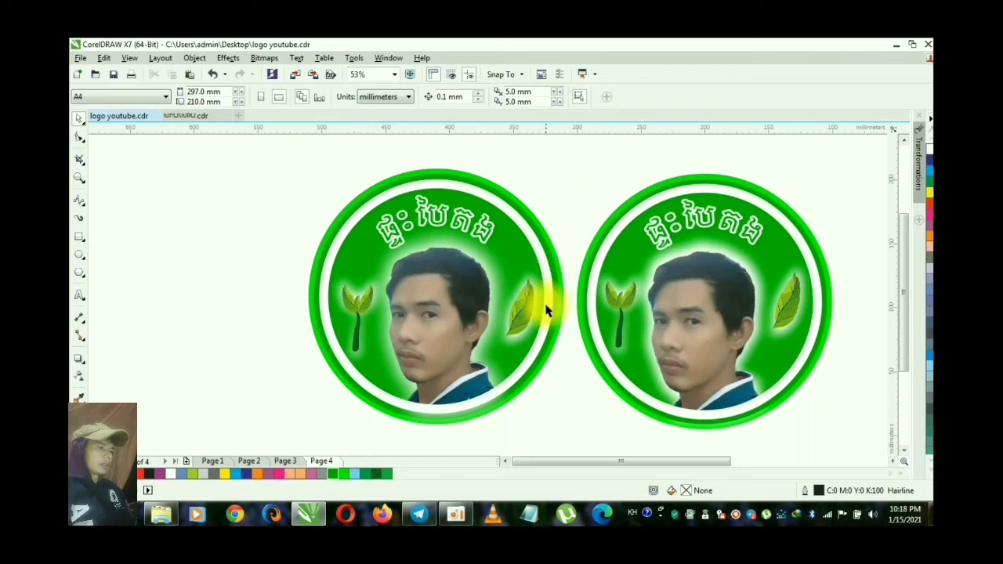
# Reposition the copied leaf slightly lower between the portrait and the white ring of the unfinished logo
pyautogui.click(526, 319)
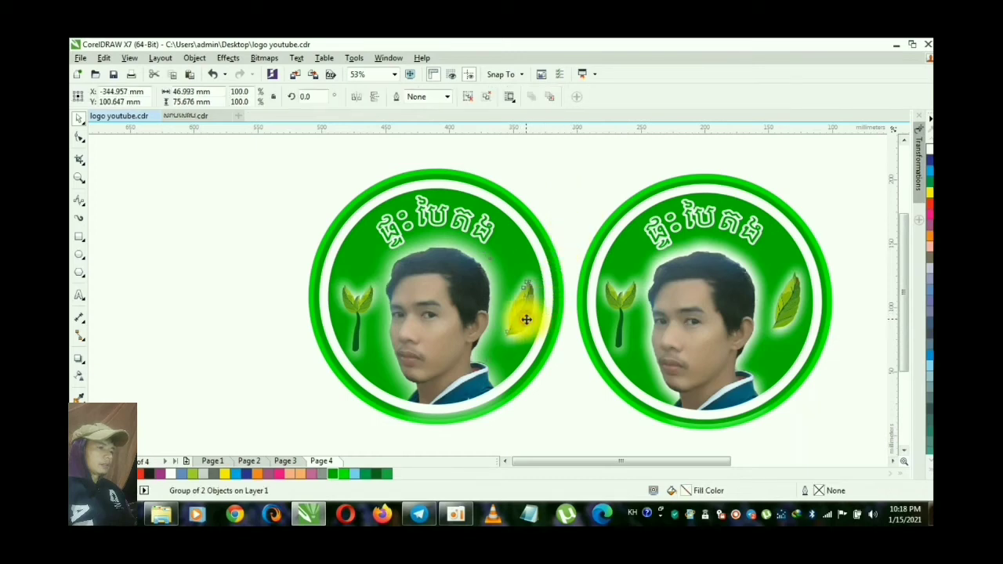
pyautogui.moveTo(526, 319)
pyautogui.mouseDown()
pyautogui.moveTo(533, 335)
pyautogui.moveTo(522, 317)
pyautogui.mouseUp()
pyautogui.click(563, 192)
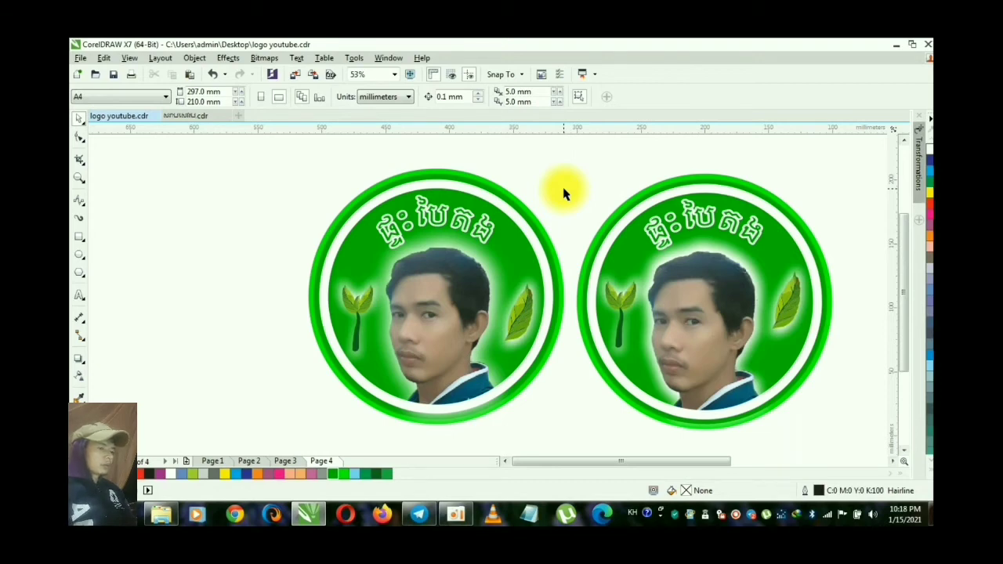
pyautogui.click(564, 192)
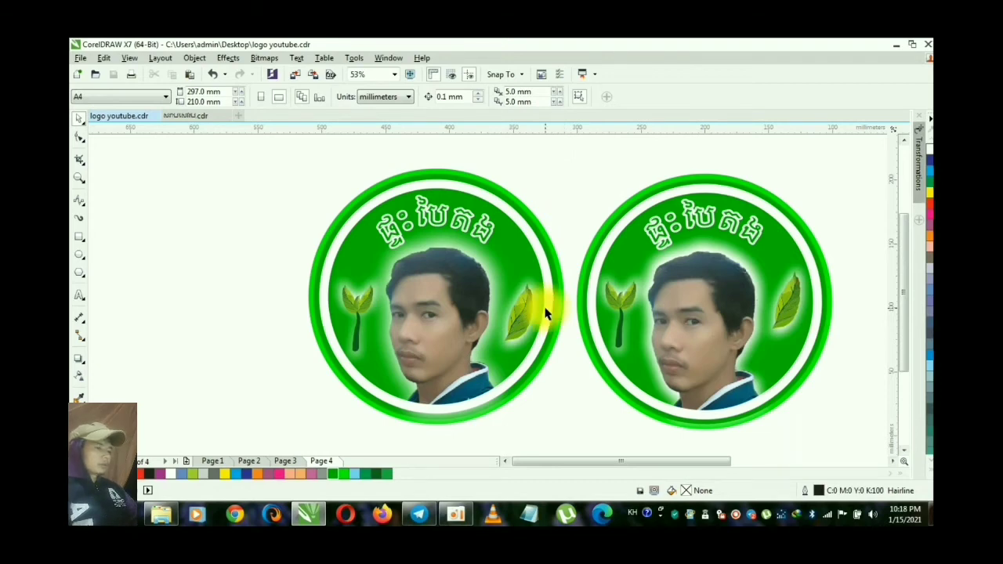
# Compare the completed logo with the finished example side by side at different magnifications
pyautogui.press('z')
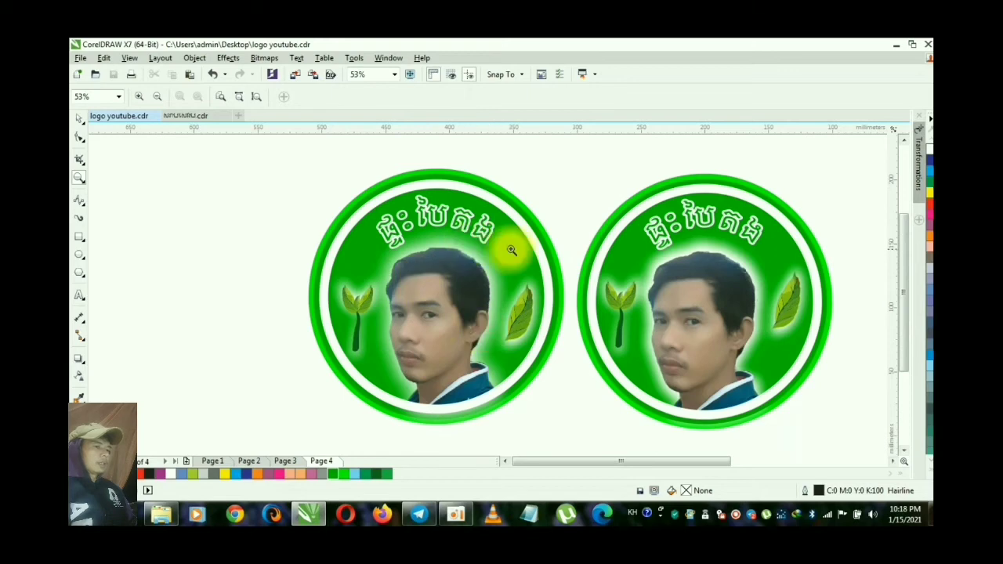
pyautogui.press('space')
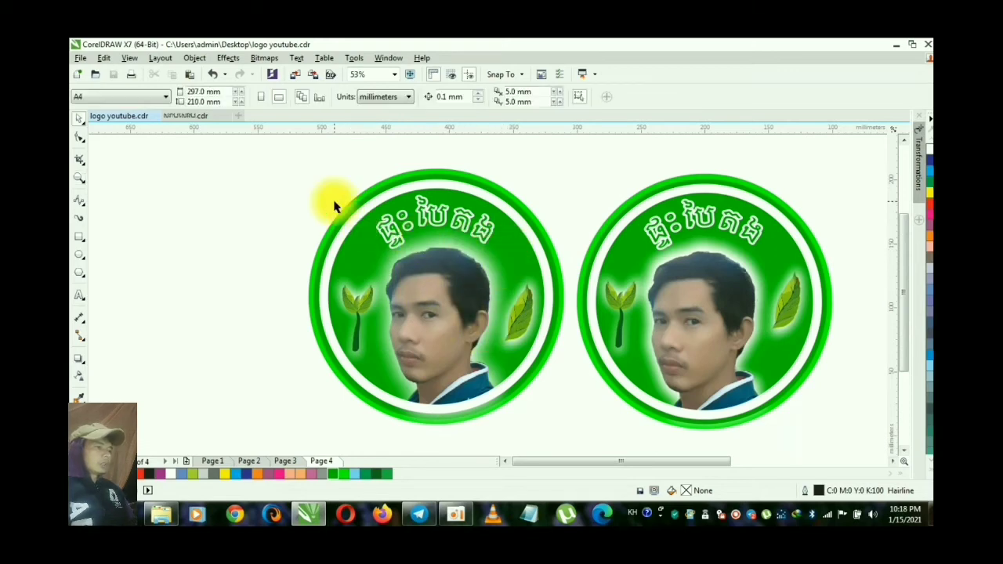
pyautogui.moveTo(270, 157); pyautogui.dragTo(580, 445)
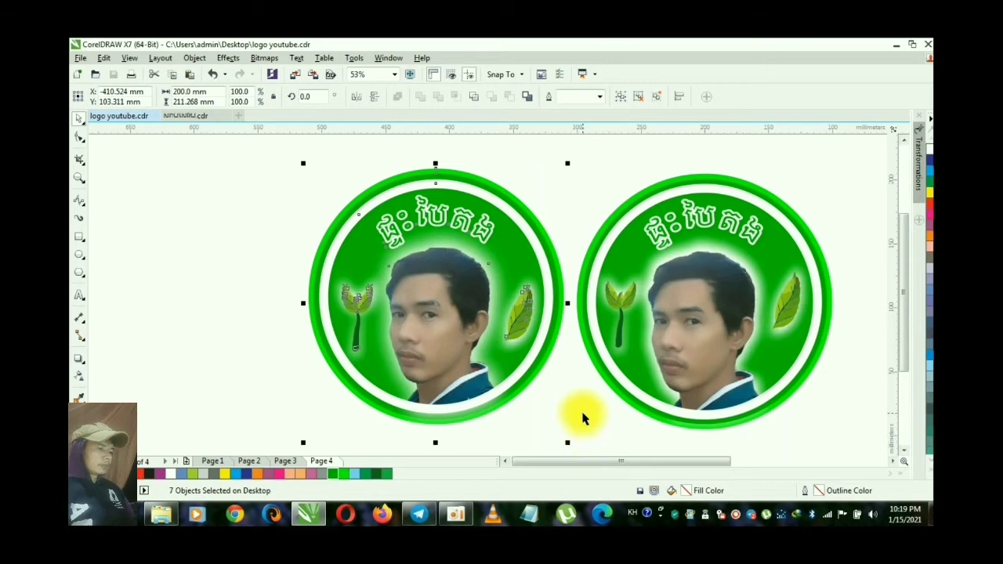
pyautogui.click(583, 418)
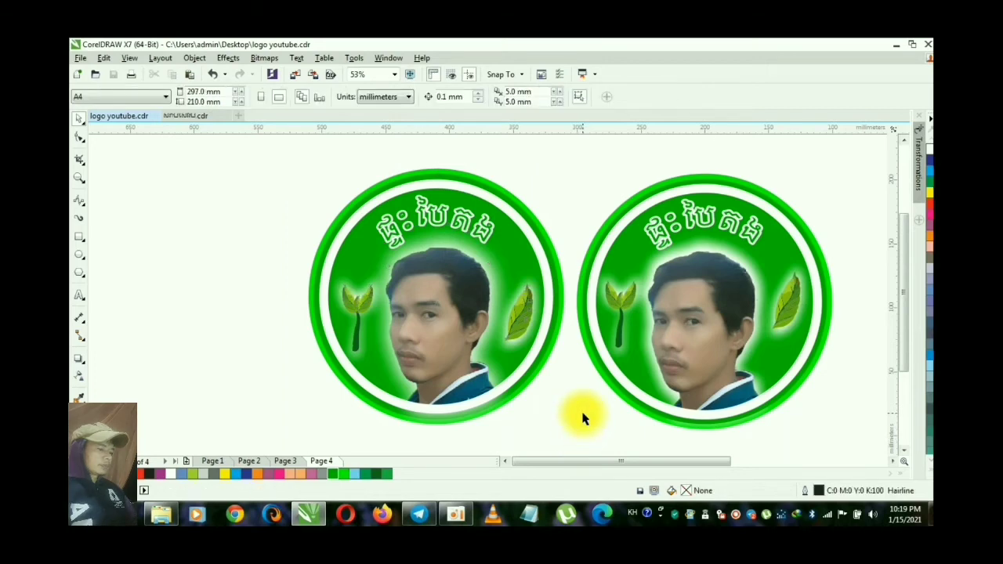
pyautogui.press('z')
pyautogui.rightClick(578, 407)
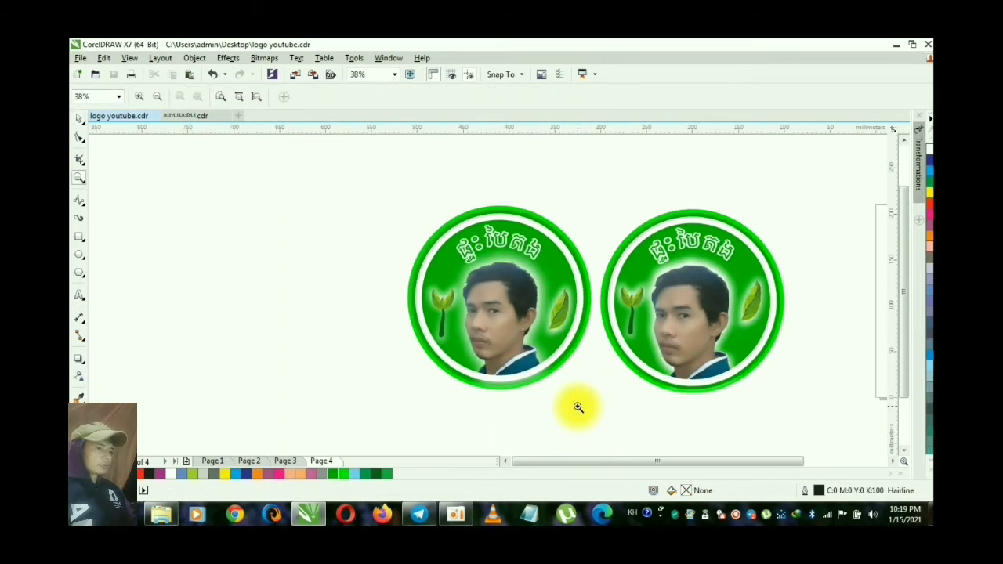
pyautogui.rightClick(577, 407)
pyautogui.rightClick(412, 320)
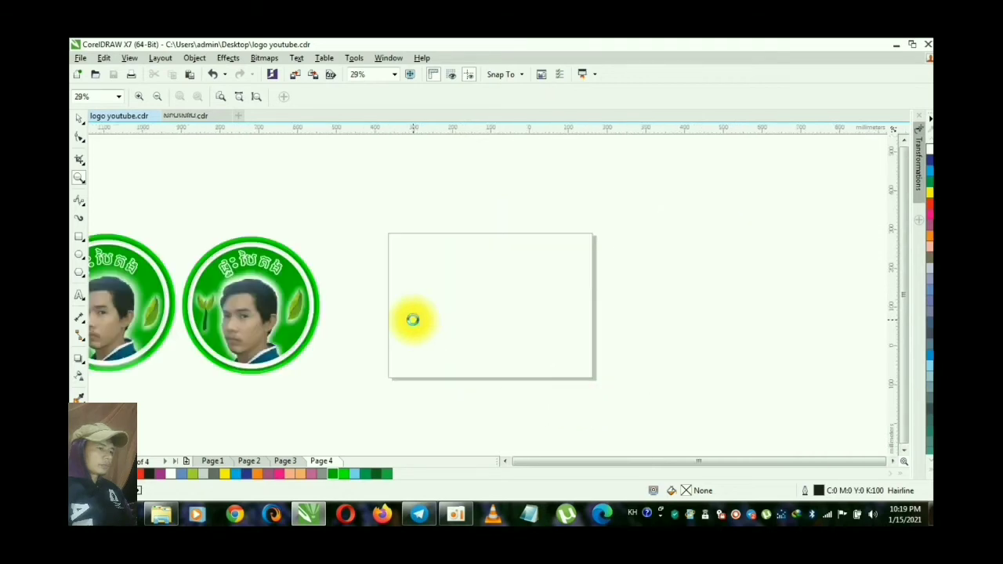
pyautogui.moveTo(338, 255); pyautogui.dragTo(493, 354)
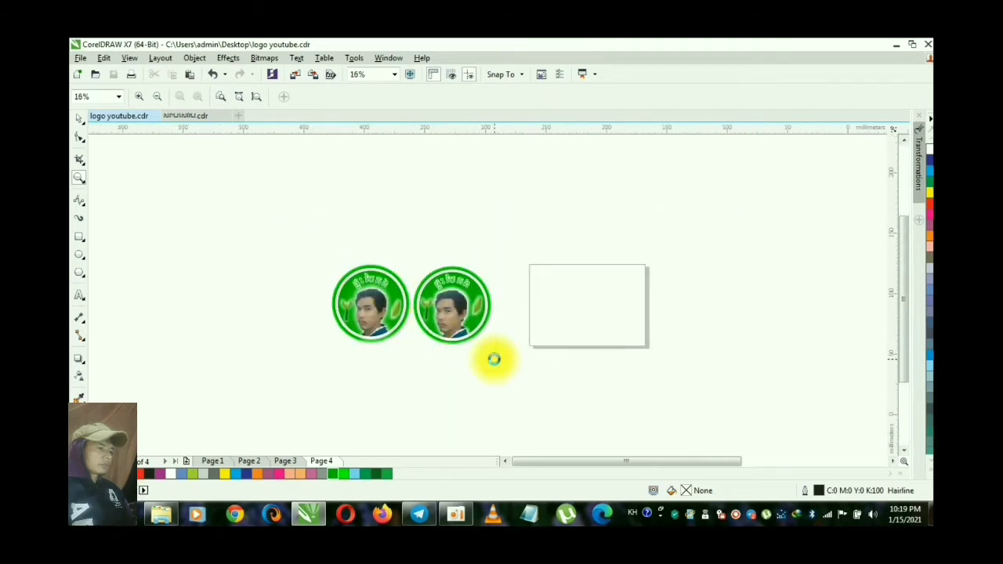
pyautogui.press('space')
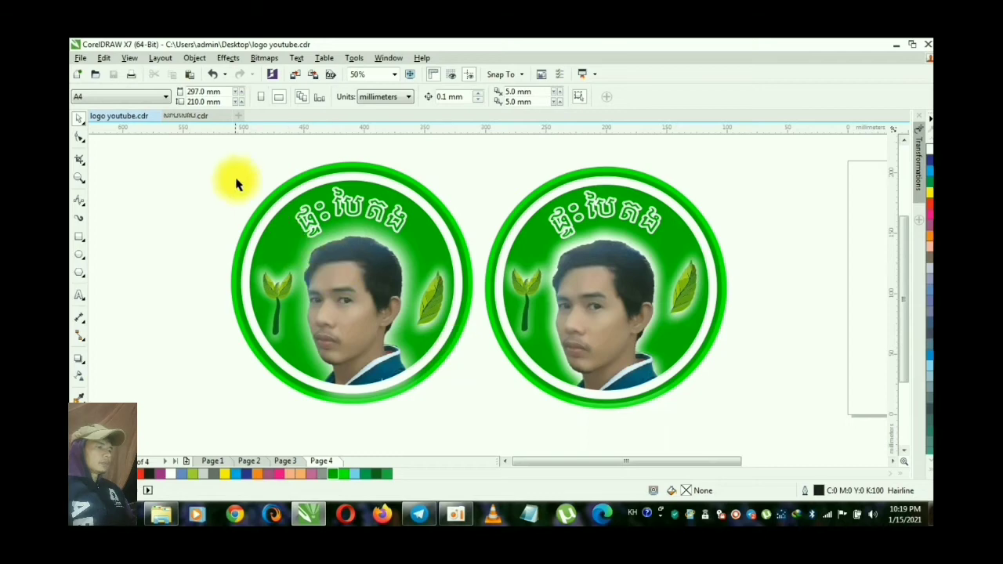
# Try to move the completed logo with its ring, text and leaf decorations away from the finished example, and undo the move
pyautogui.moveTo(217, 155); pyautogui.dragTo(486, 414)
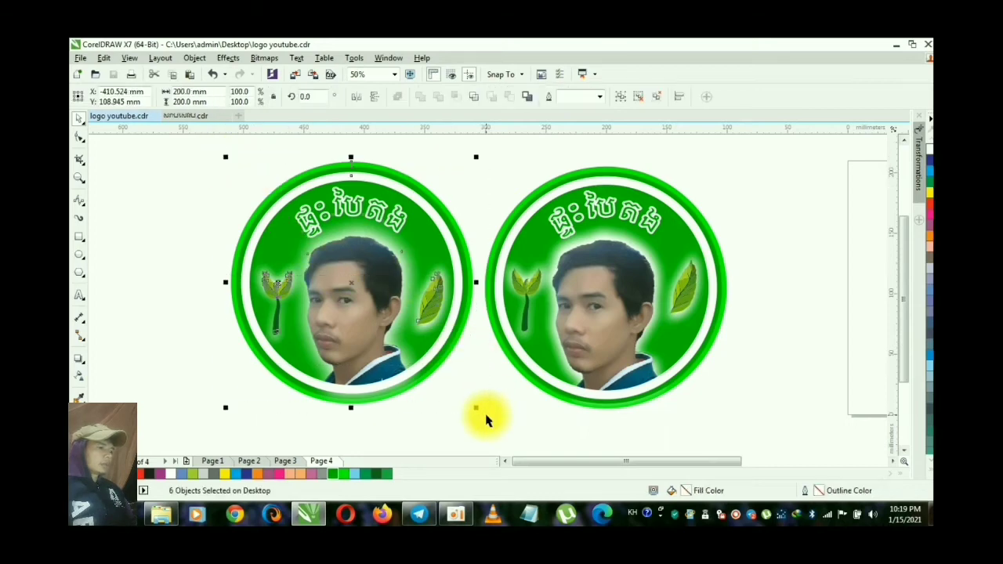
pyautogui.moveTo(424, 351); pyautogui.dragTo(370, 361)
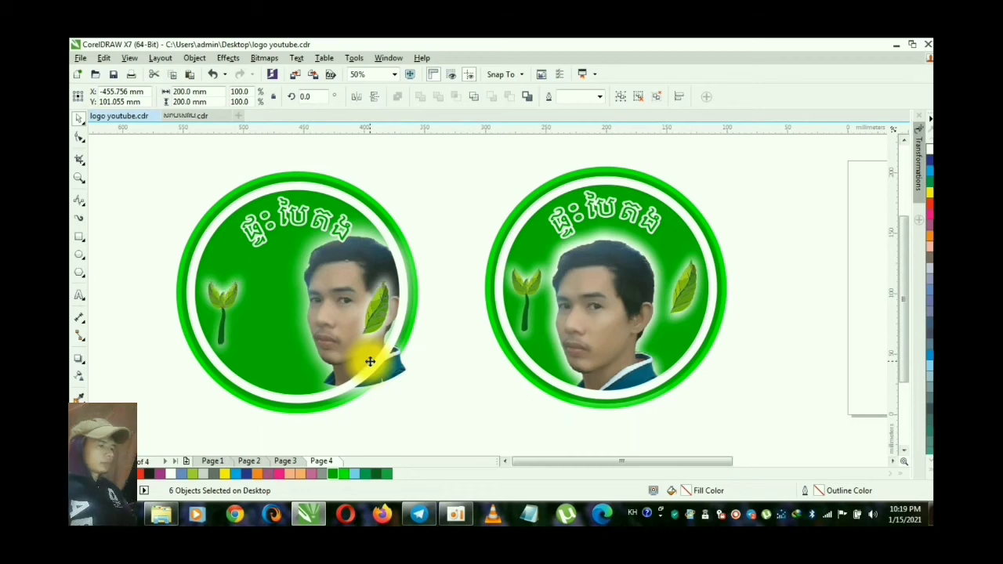
pyautogui.hotkey('ctrl', 'z')
# Group all seven objects of the completed logo, including the portrait
pyautogui.click(189, 160)
pyautogui.moveTo(179, 142); pyautogui.dragTo(515, 444)
pyautogui.hotkey('ctrl', 'g')
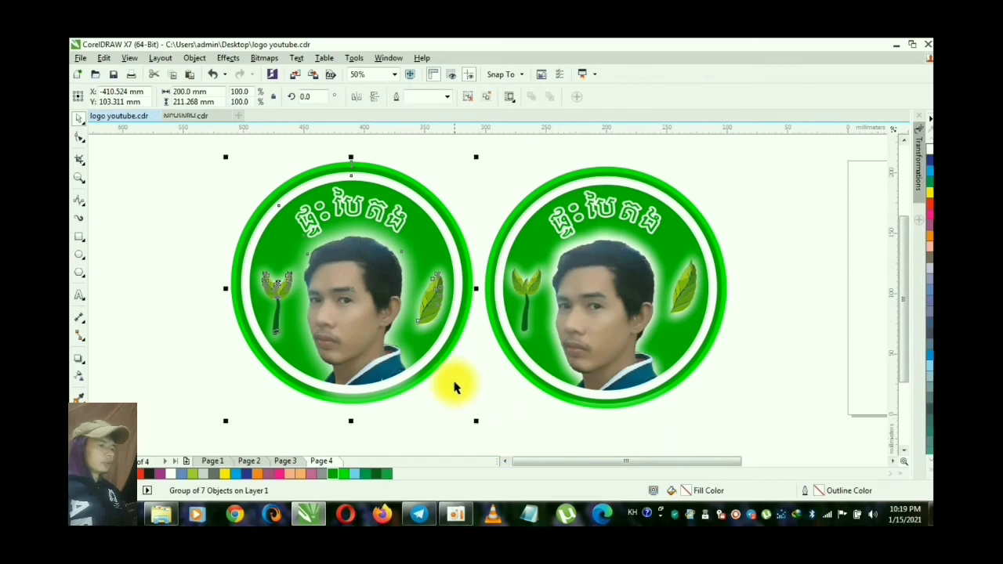
# Move the grouped logo away from the finished example and level with it, at about X -439.5 mm, Y 99.8 mm
pyautogui.moveTo(425, 325); pyautogui.dragTo(393, 311)
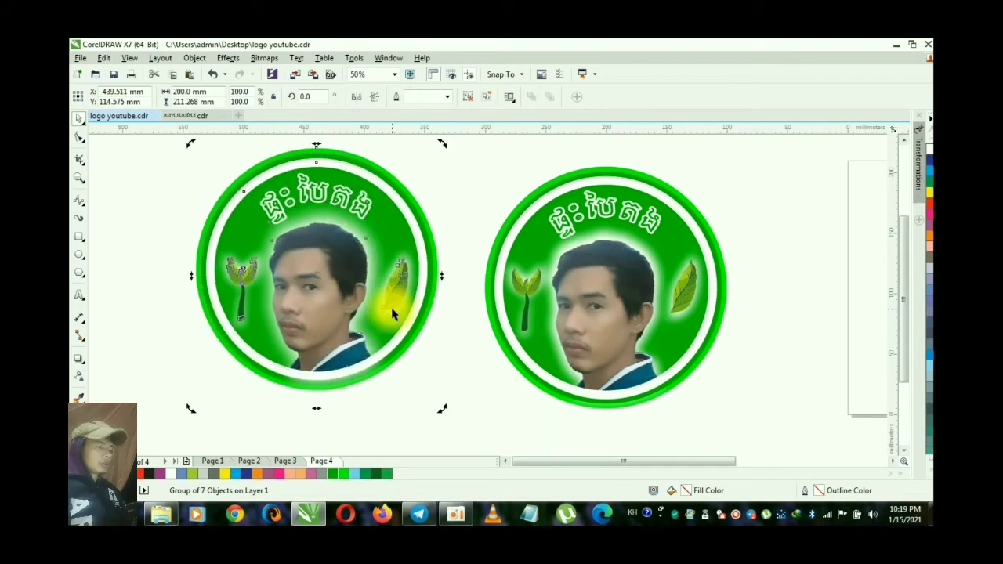
pyautogui.click(466, 227)
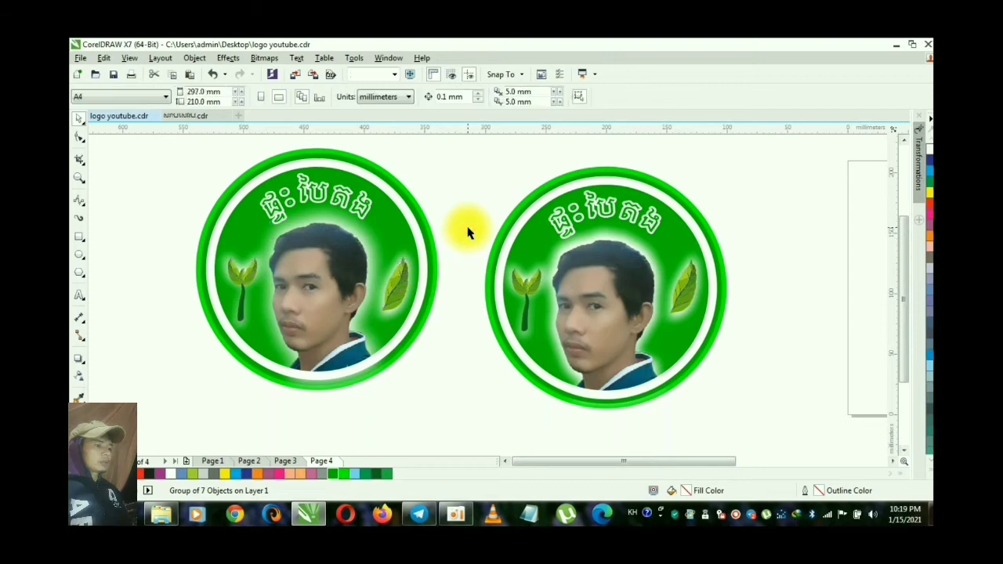
pyautogui.click(402, 231)
pyautogui.moveTo(402, 231); pyautogui.dragTo(401, 248)
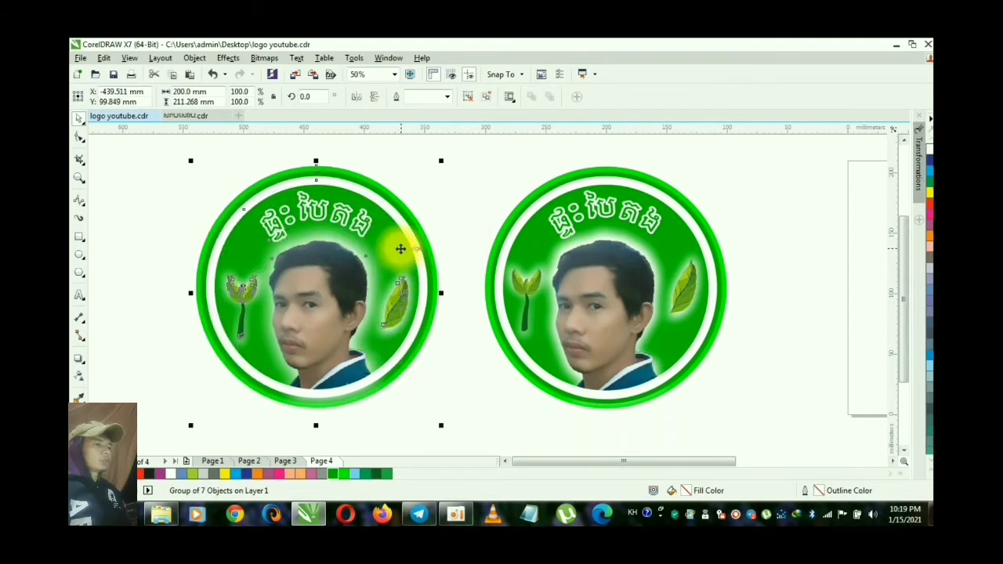
pyautogui.click(467, 196)
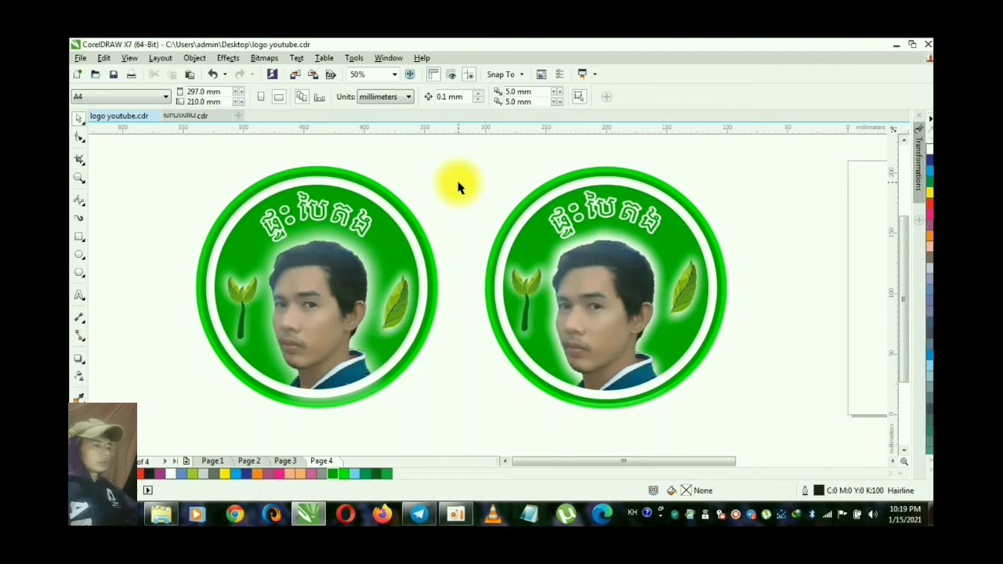
# Delete the newly grouped logo, keeping only the original finished example beside the page
pyautogui.click(392, 236)
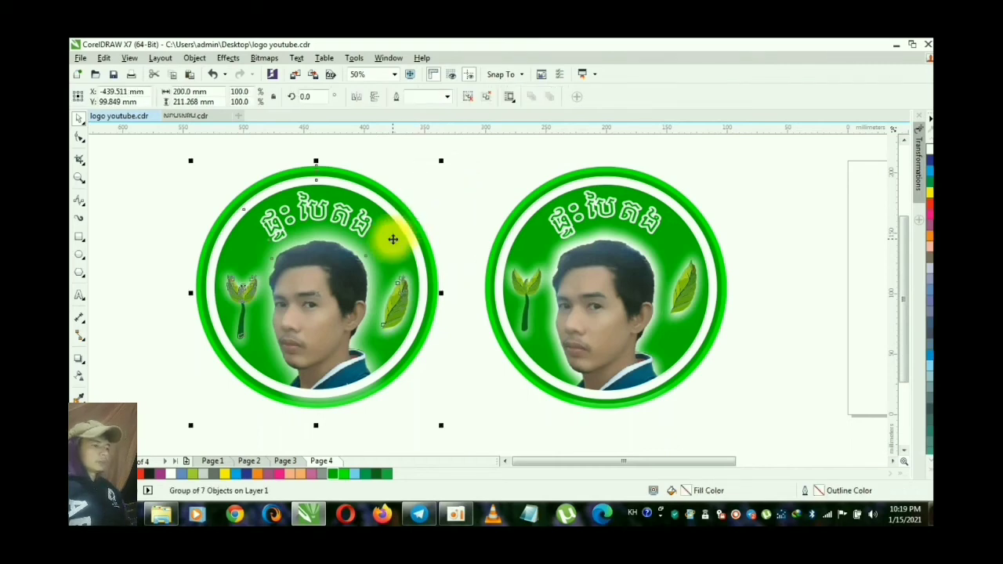
pyautogui.click(473, 191)
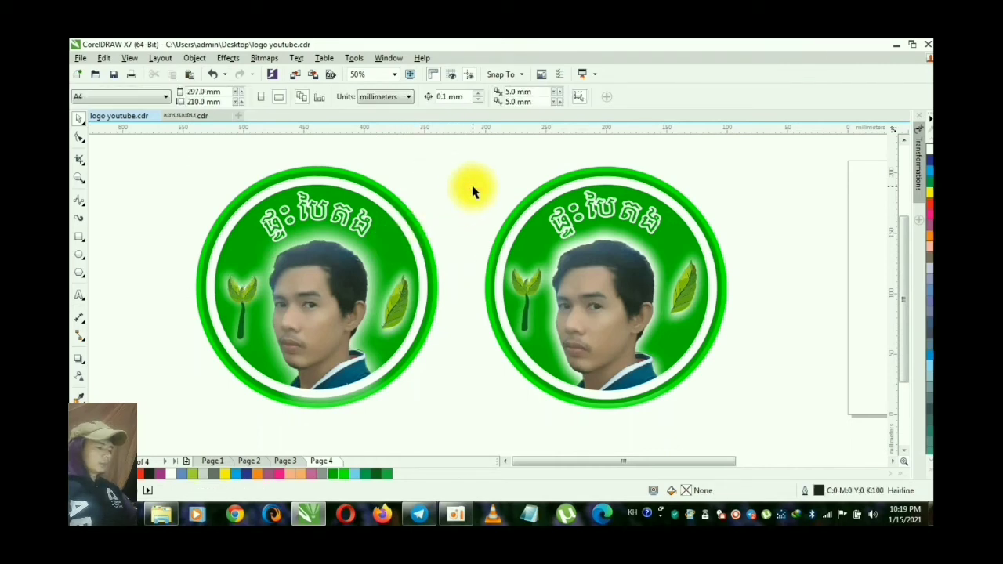
pyautogui.press('z')
pyautogui.rightClick(473, 187)
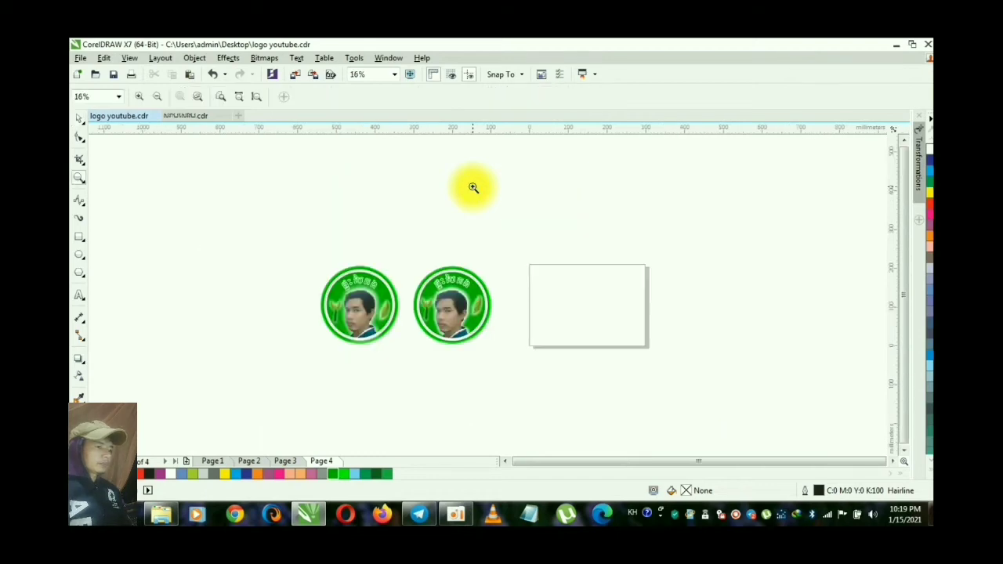
pyautogui.moveTo(296, 237); pyautogui.dragTo(677, 385)
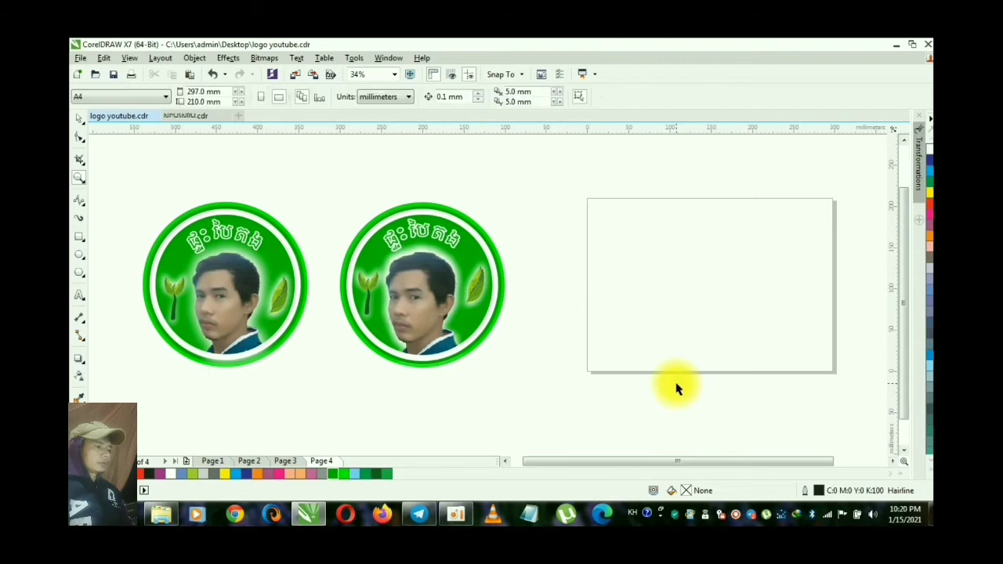
pyautogui.press('space')
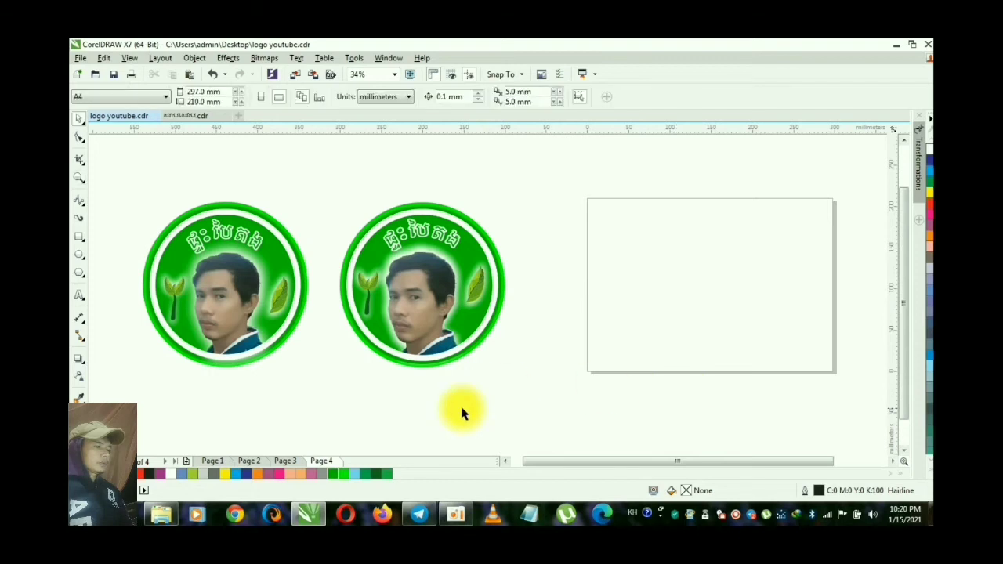
pyautogui.click(272, 286)
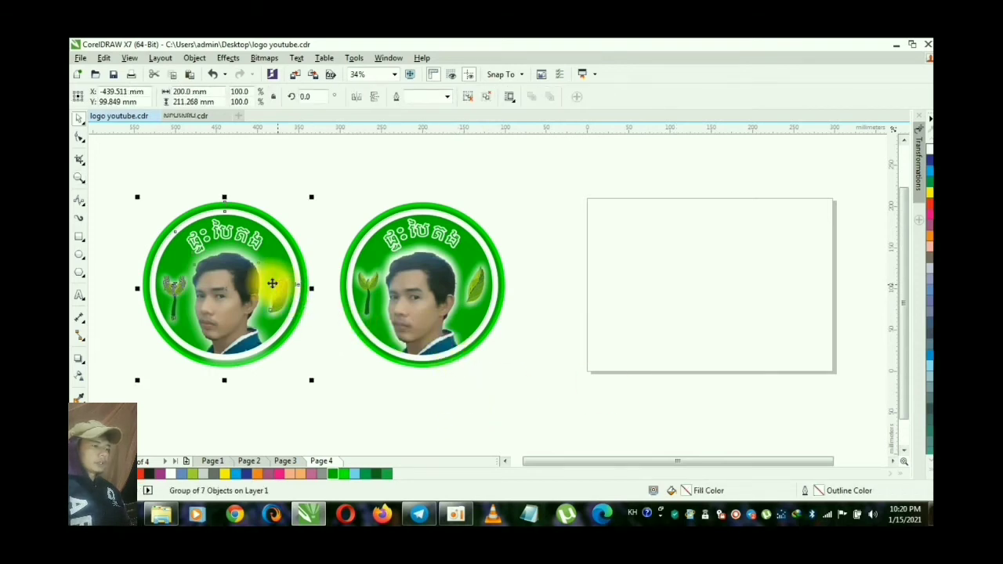
pyautogui.press('Delete')
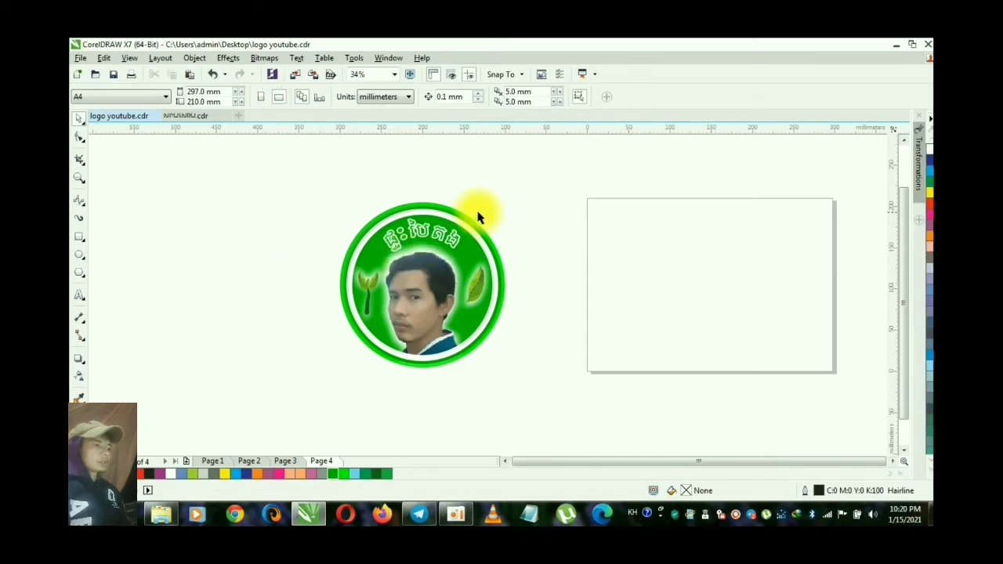
# Group all eight objects of the remaining round logo and deselect it
pyautogui.moveTo(329, 181); pyautogui.dragTo(537, 381)
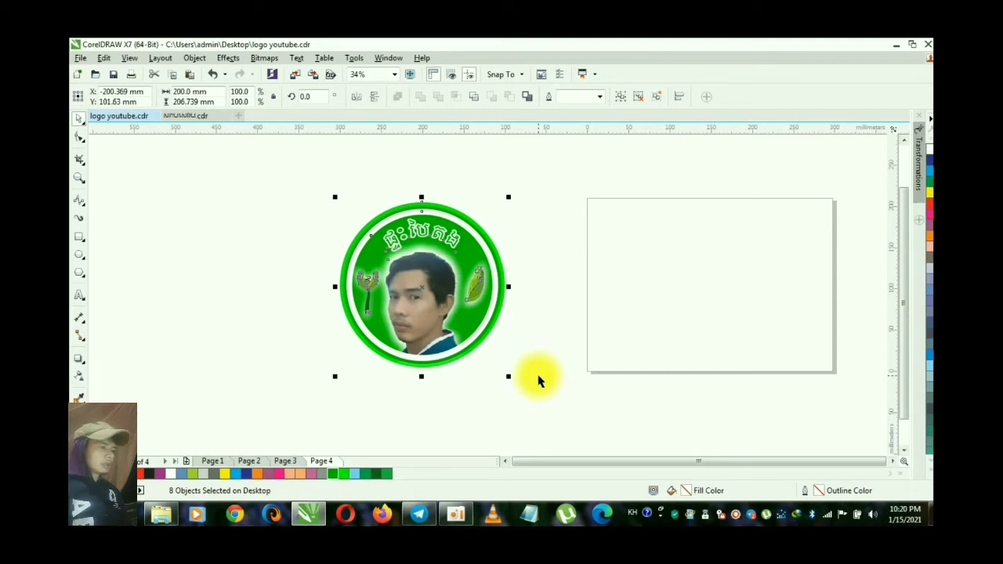
pyautogui.moveTo(248, 162); pyautogui.dragTo(576, 423)
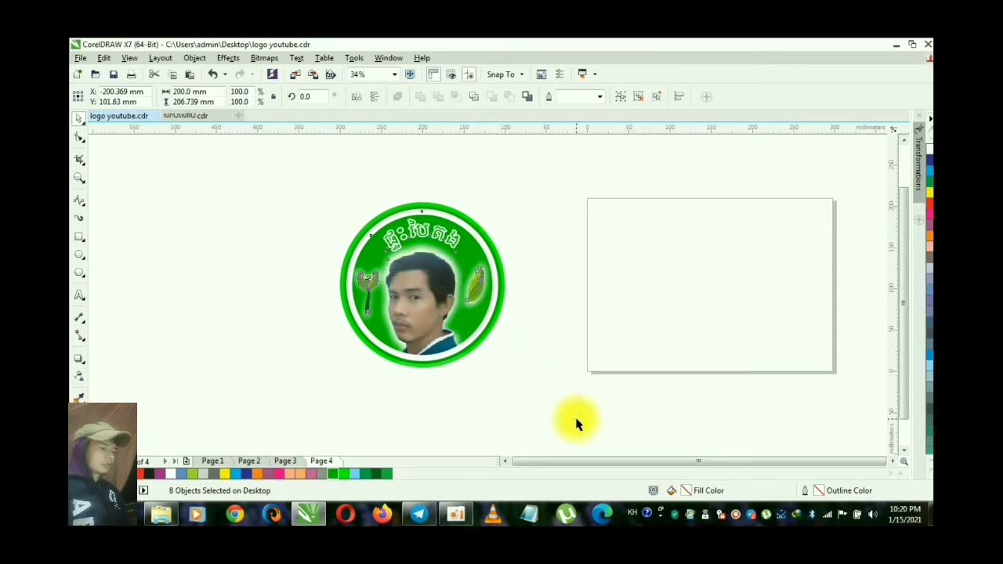
pyautogui.hotkey('ctrl', 'g')
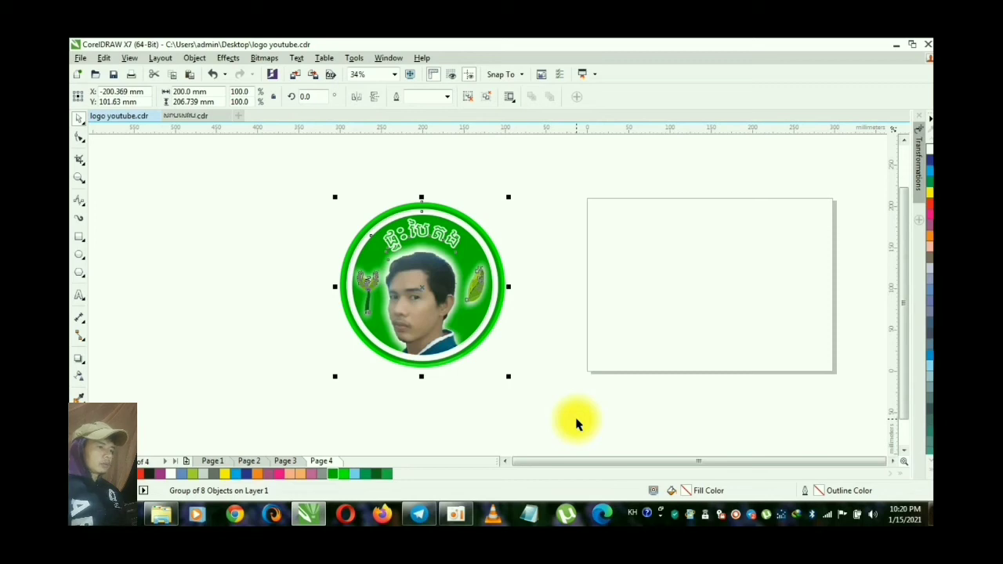
pyautogui.click(250, 292)
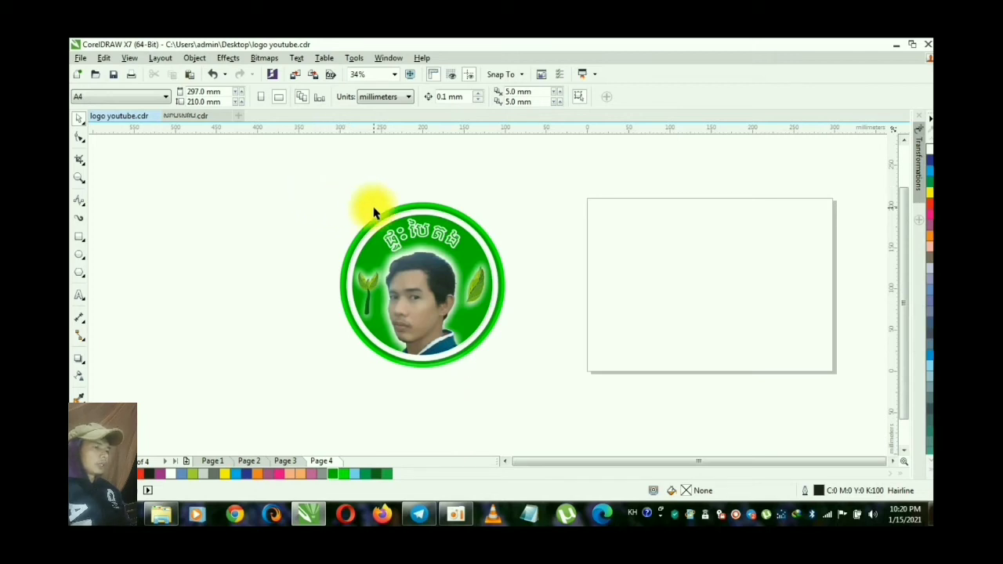
# Center the grouped logo on the A4 page and deselect it
pyautogui.click(383, 251)
pyautogui.moveTo(384, 249); pyautogui.dragTo(353, 235)
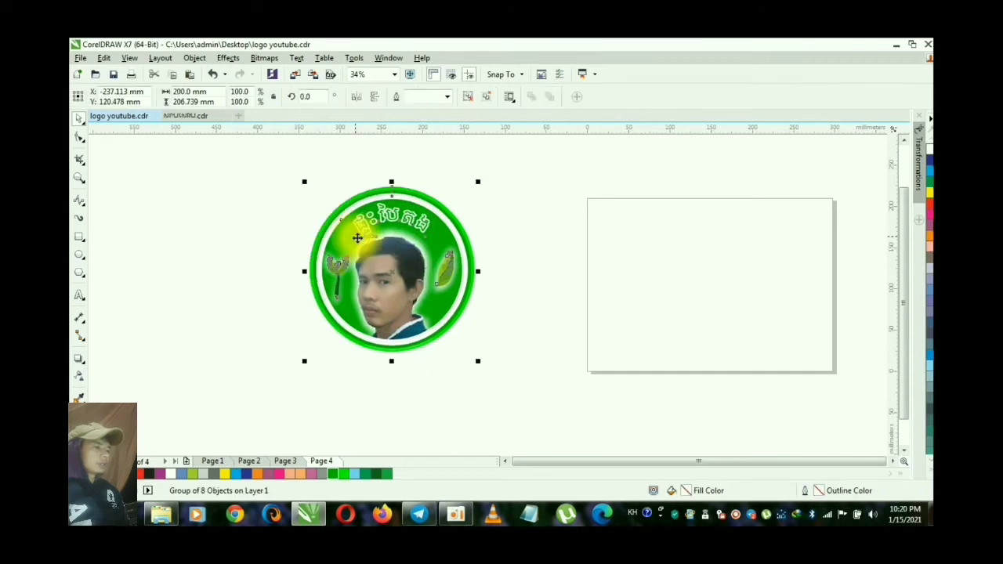
pyautogui.click(451, 173)
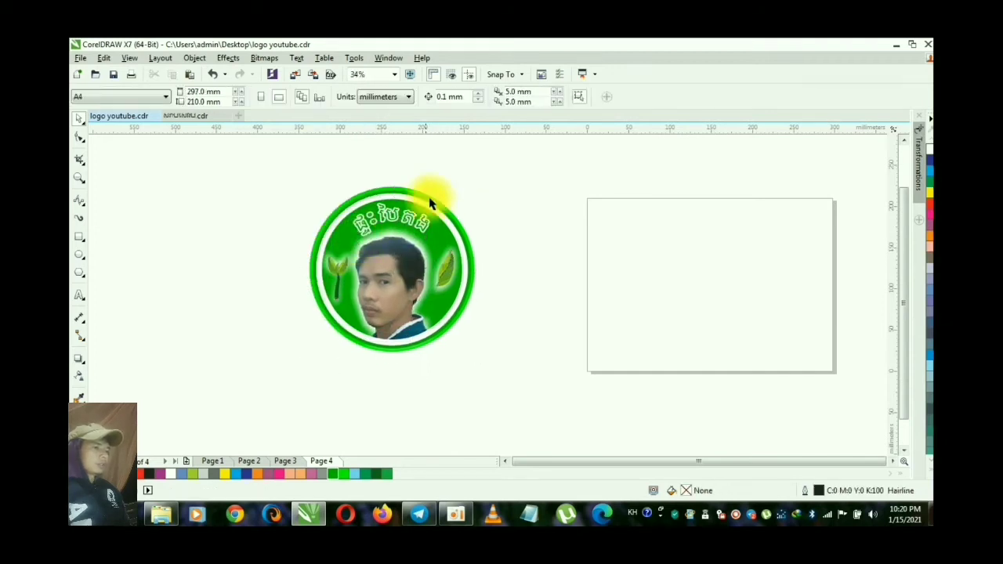
pyautogui.click(403, 247)
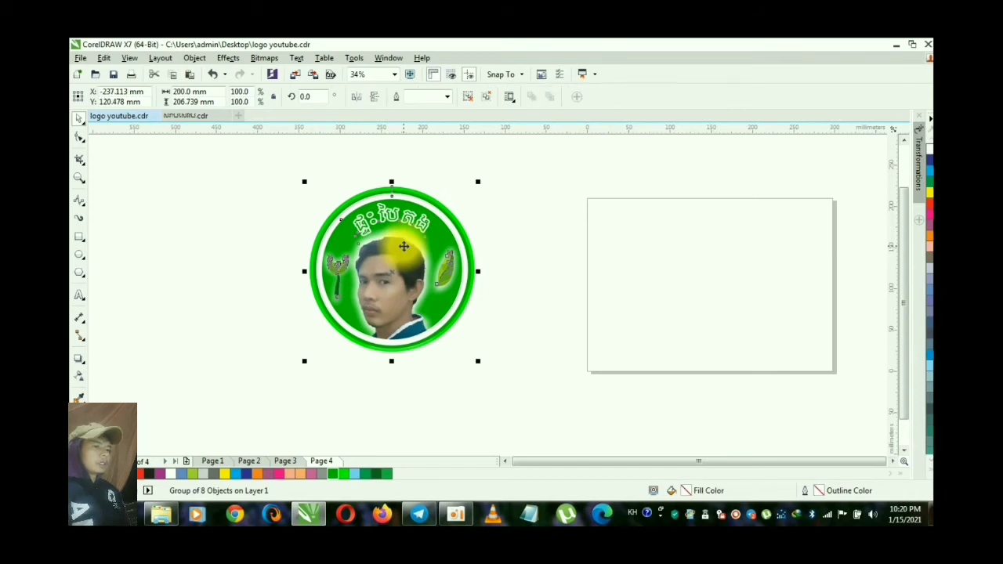
pyautogui.press('p')
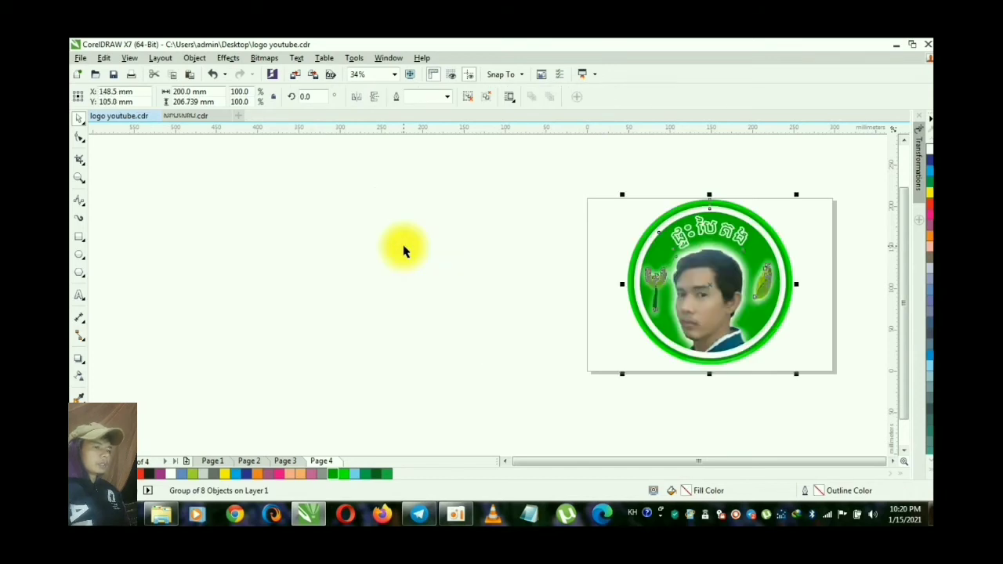
pyautogui.click(896, 464)
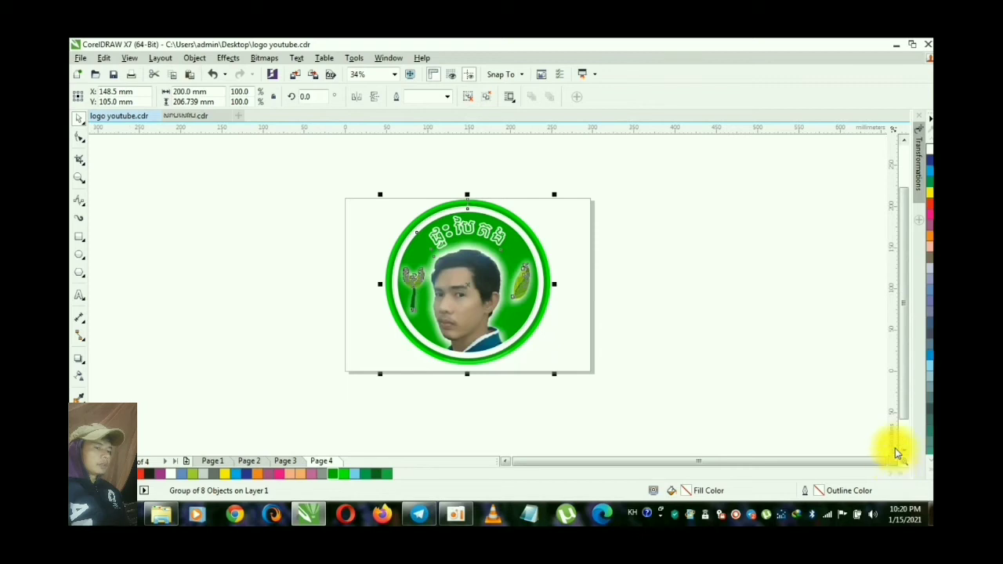
pyautogui.moveTo(905, 411); pyautogui.dragTo(907, 402)
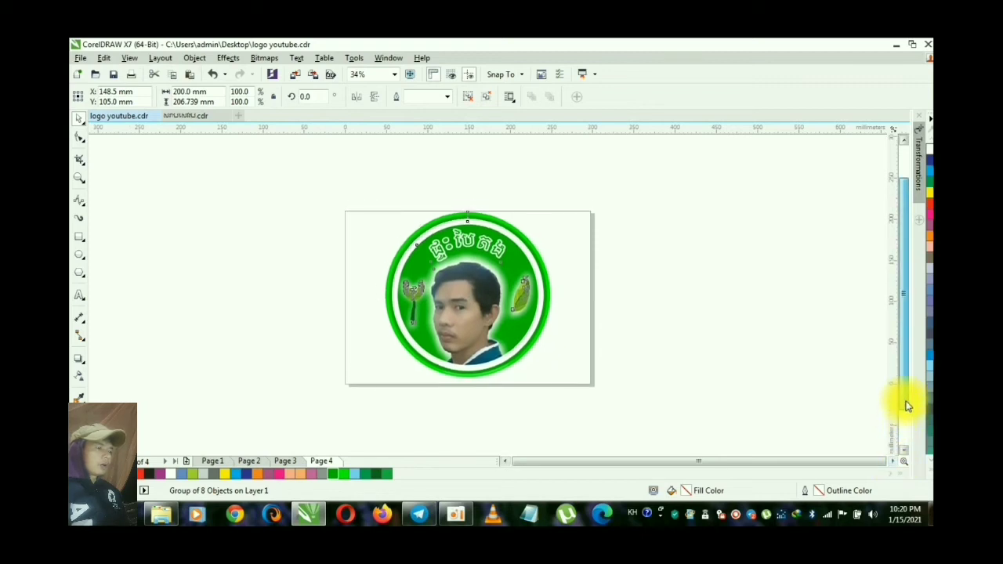
pyautogui.click(723, 290)
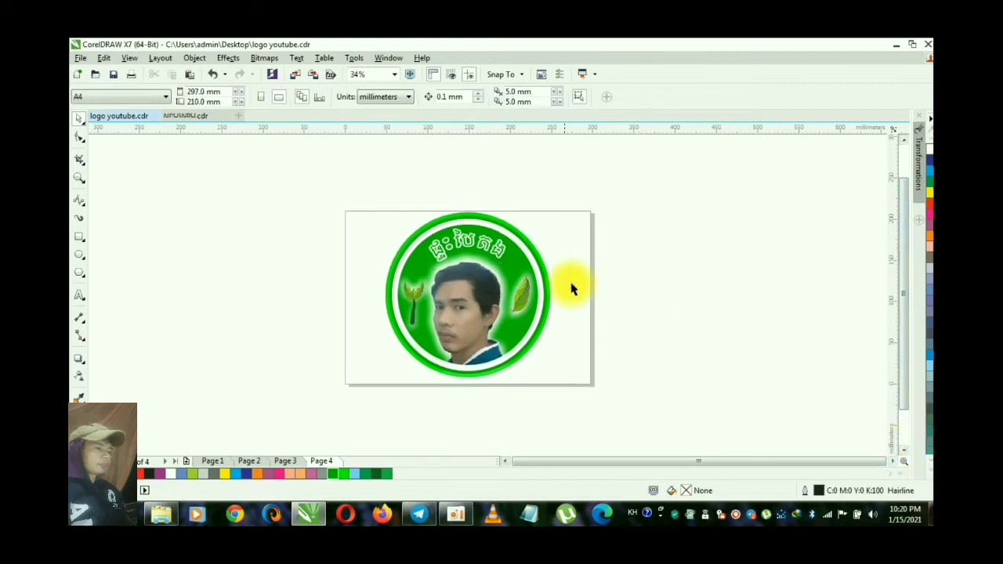
# Nudge the grouped logo slightly down to Y 102.577 mm so it sits inside the page's upper edge, and deselect it
pyautogui.click(535, 286)
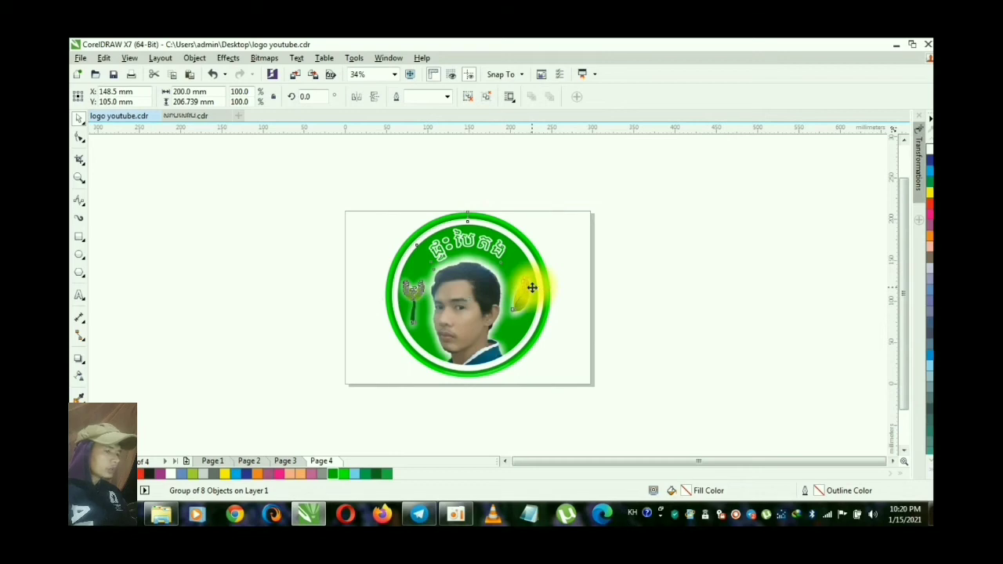
pyautogui.click(660, 294)
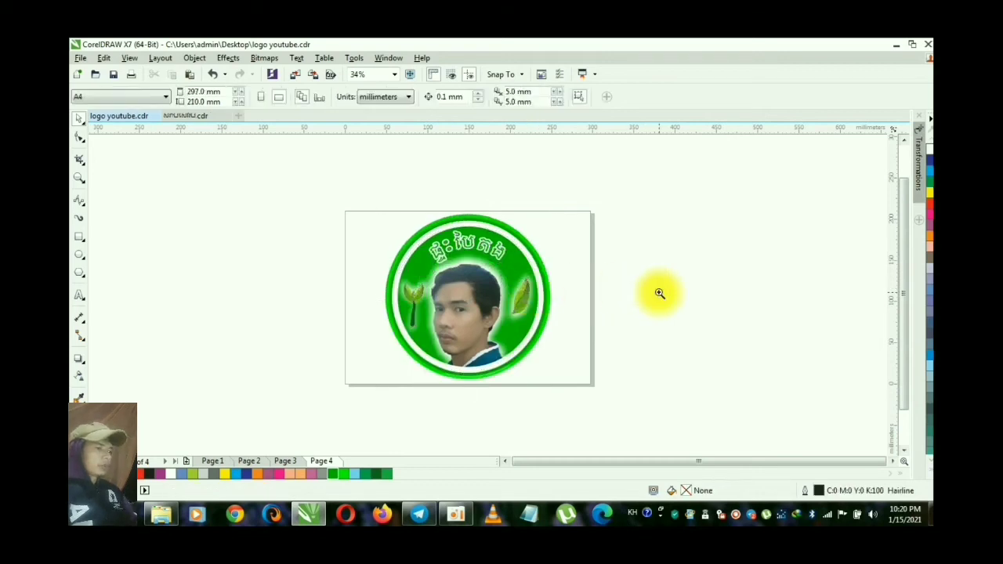
pyautogui.moveTo(322, 195); pyautogui.dragTo(637, 428)
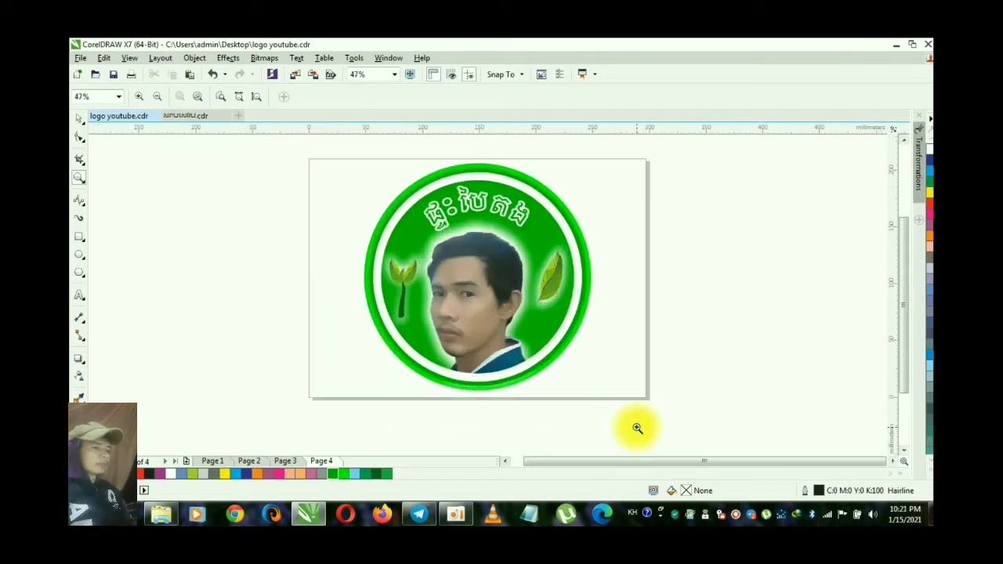
pyautogui.press('space')
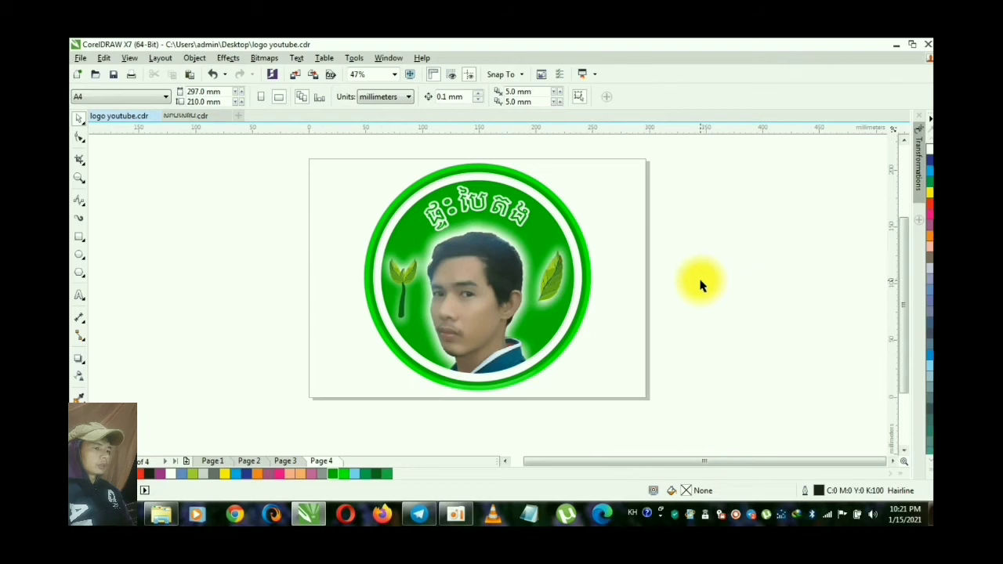
pyautogui.click(588, 298)
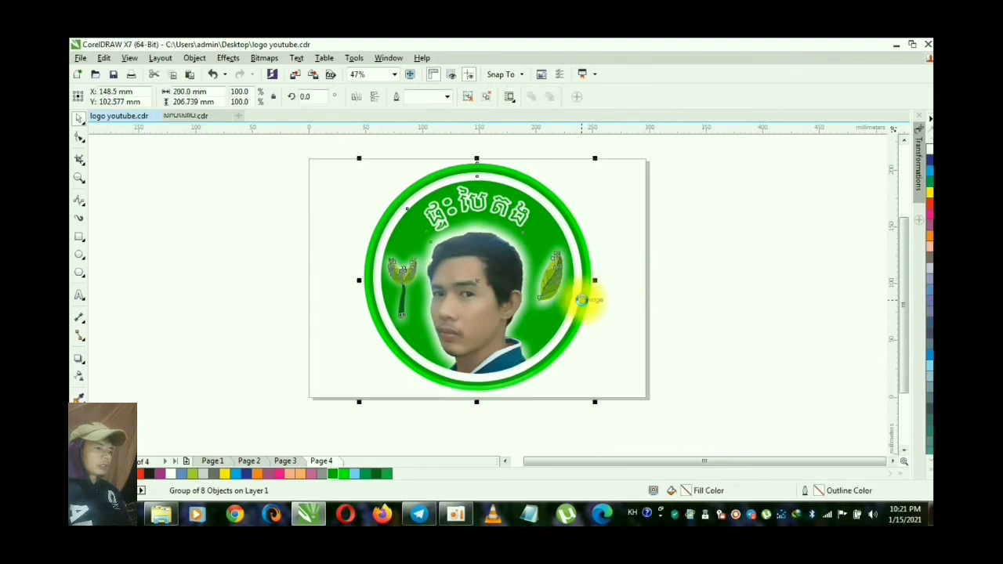
pyautogui.click(746, 210)
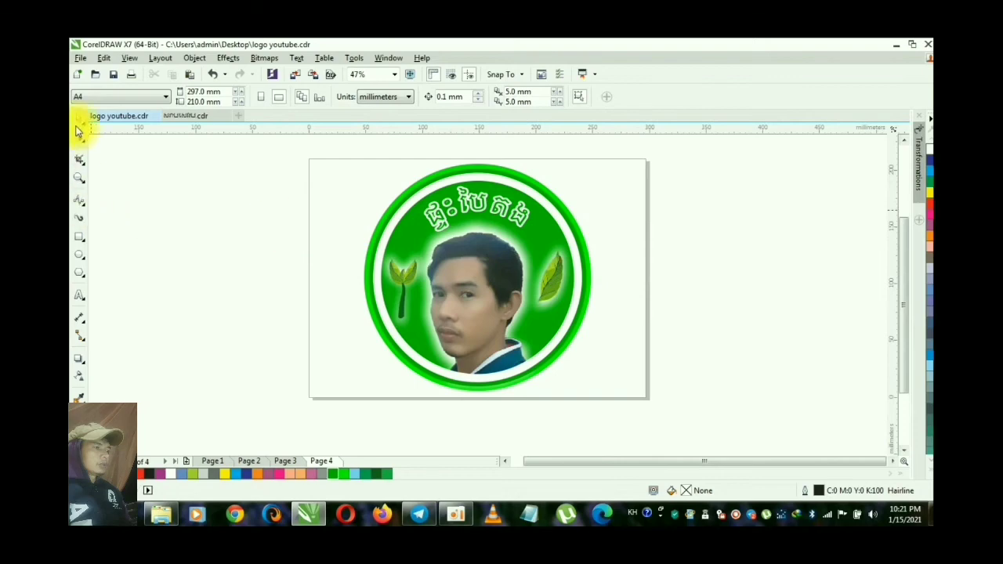
# Try a JPEG export of the logo with a Khmer suffix added to the file name logo youtube, and cancel at the export options
pyautogui.click(80, 58)
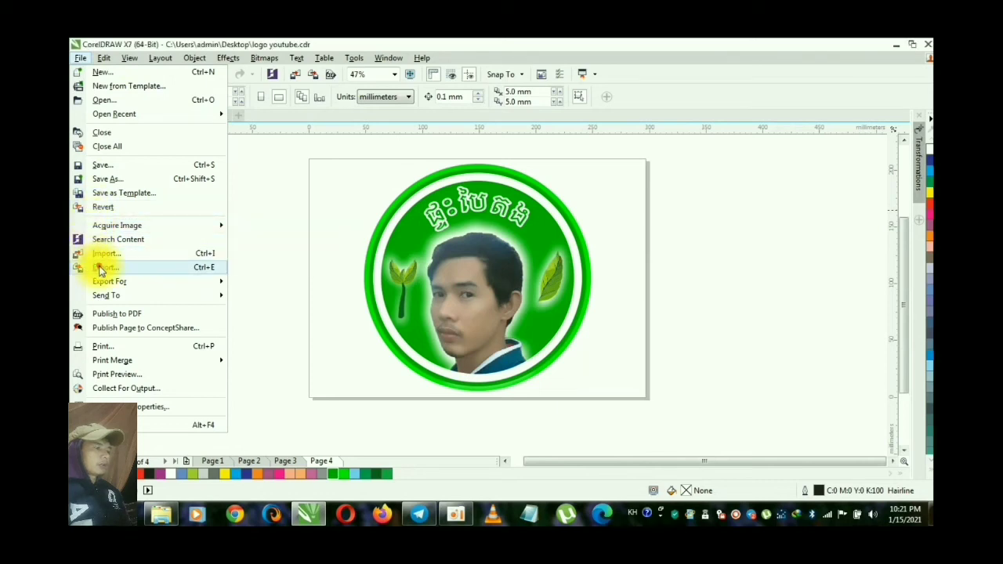
pyautogui.click(100, 268)
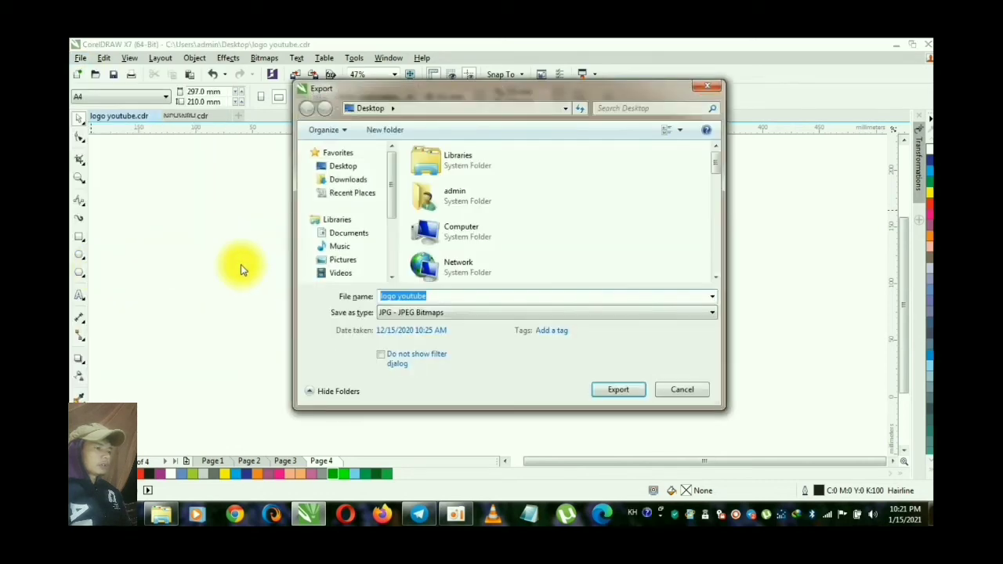
pyautogui.click(488, 295)
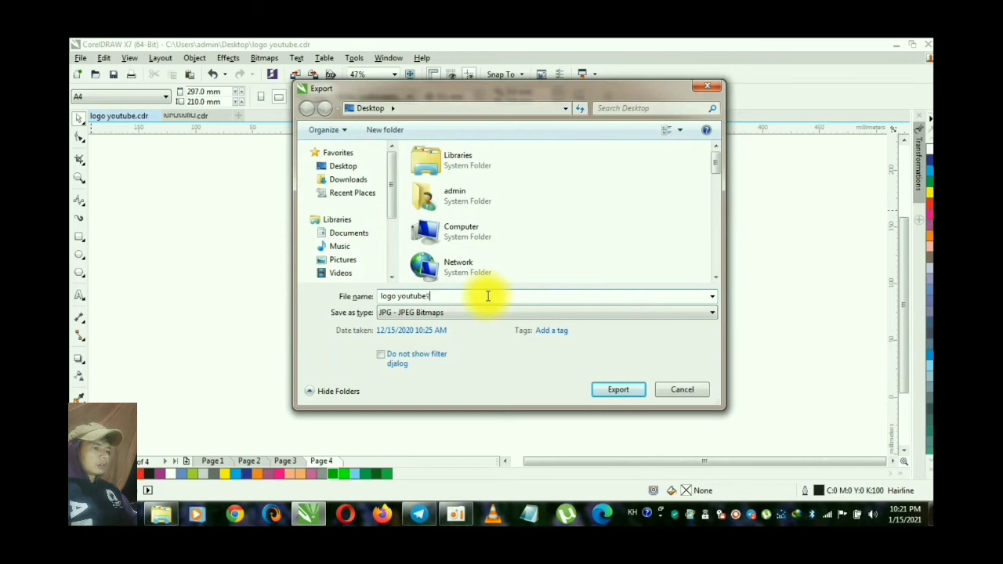
pyautogui.write('ឡូហ្គោ')
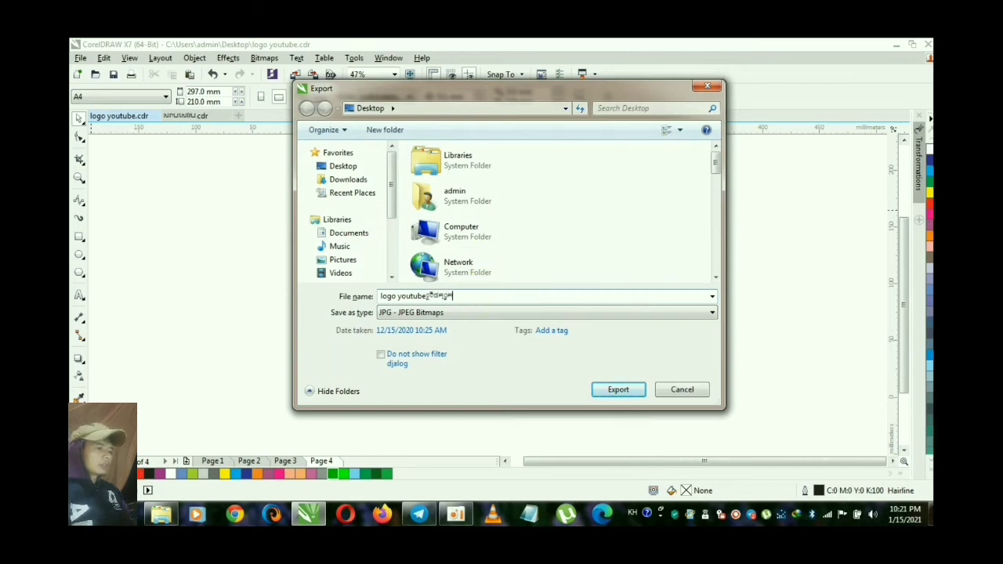
pyautogui.click(618, 389)
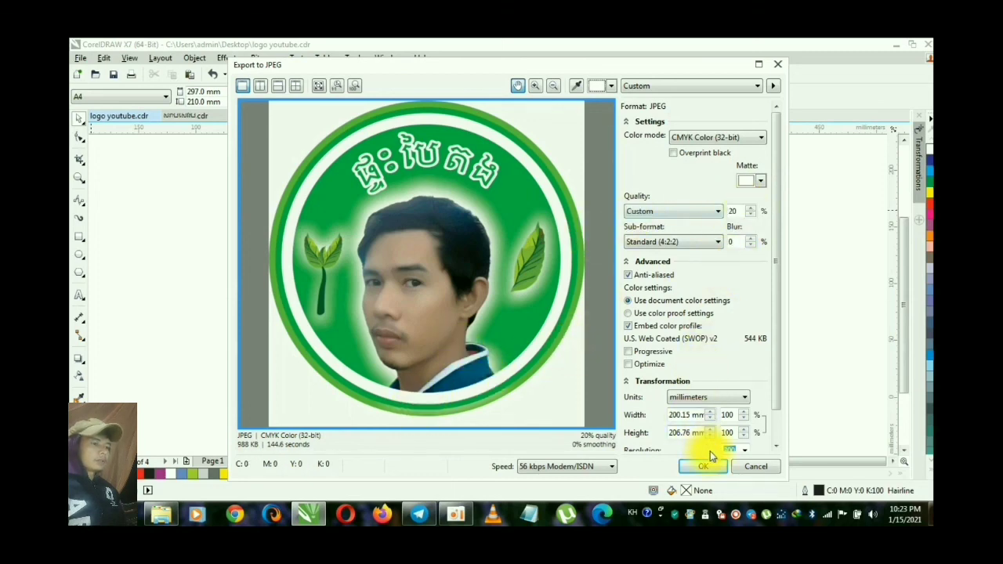
pyautogui.click(751, 467)
# Switch to the desktop, refresh it, inspect the exported logo youtube888 image in Windows Photo Viewer, and close the viewer
pyautogui.click(898, 45)
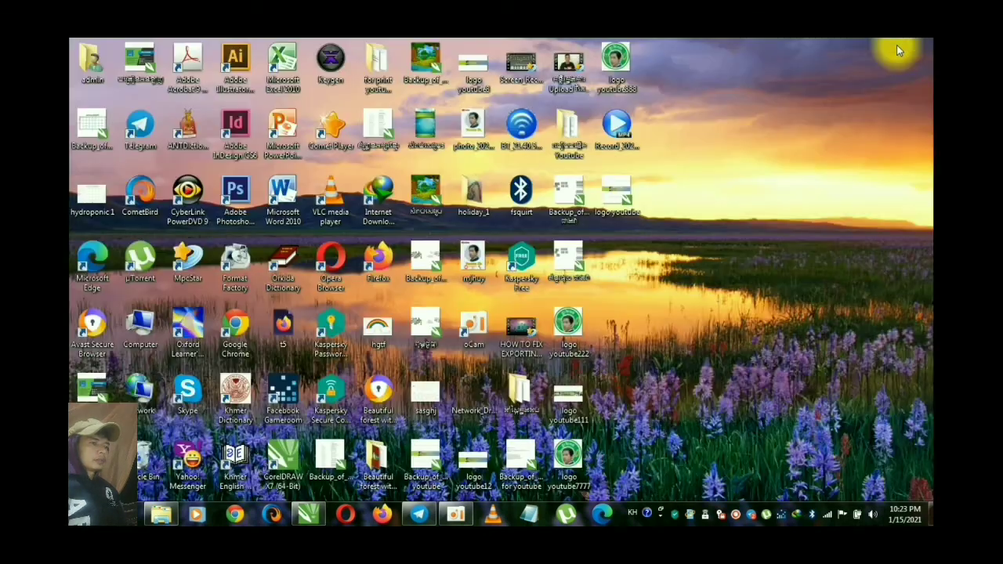
pyautogui.rightClick(801, 123)
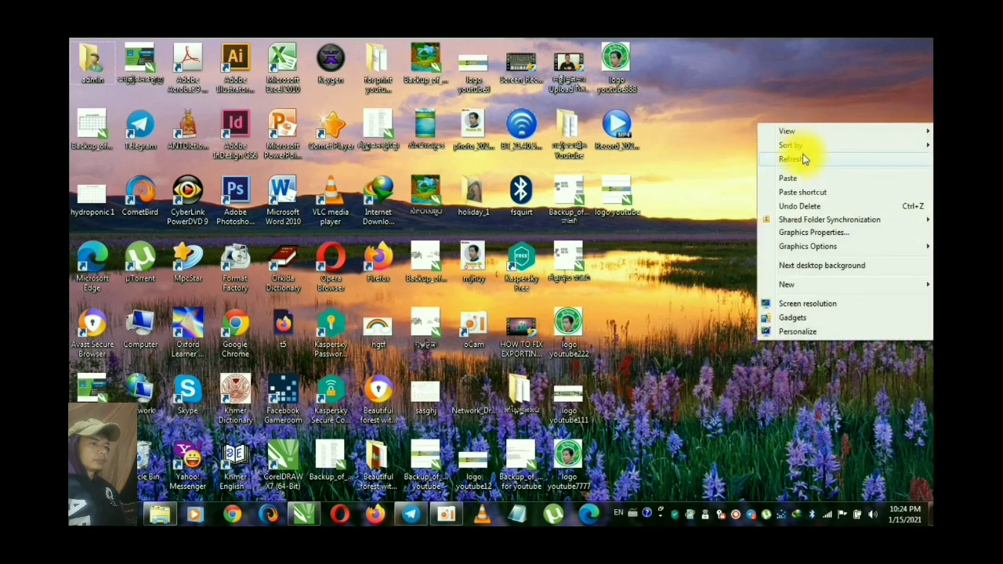
pyautogui.click(803, 161)
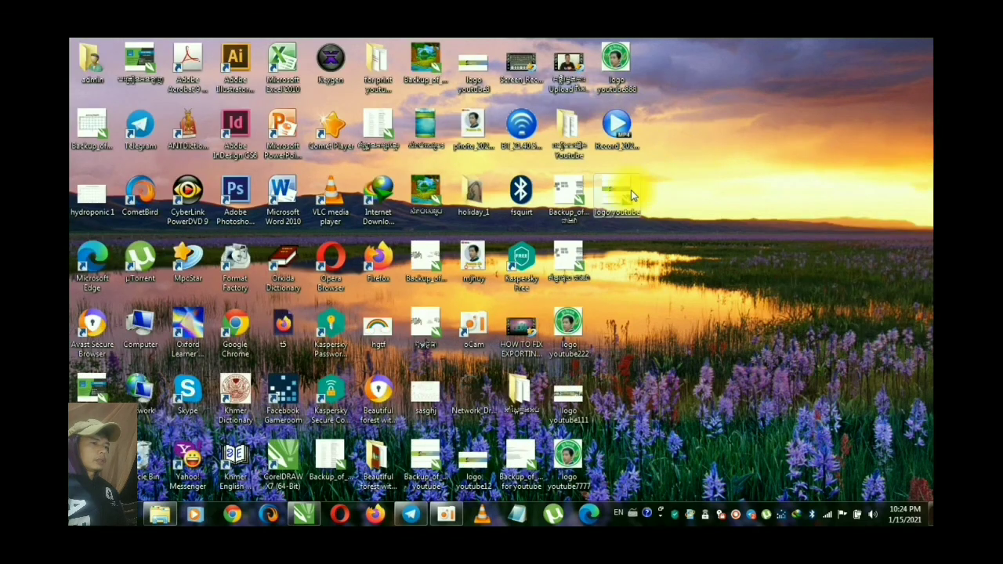
pyautogui.click(620, 72)
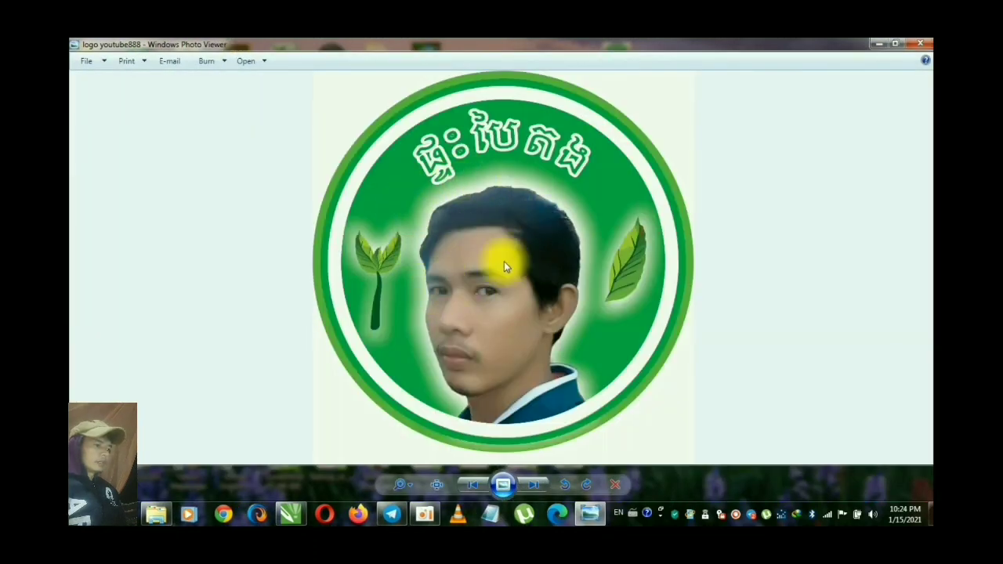
pyautogui.click(410, 487)
pyautogui.moveTo(410, 488)
pyautogui.mouseDown()
pyautogui.moveTo(414, 472)
pyautogui.moveTo(414, 486)
pyautogui.mouseUp()
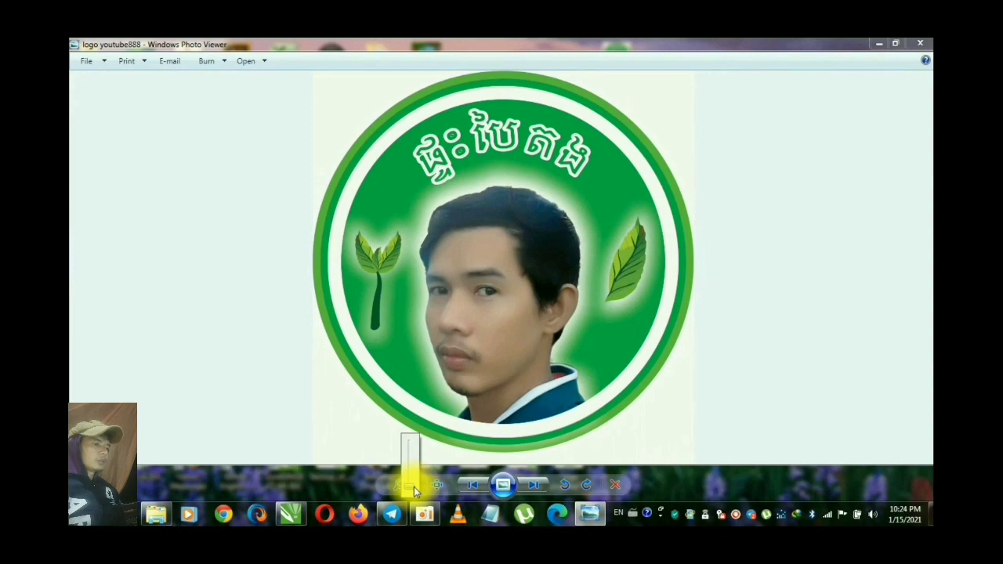
pyautogui.click(917, 47)
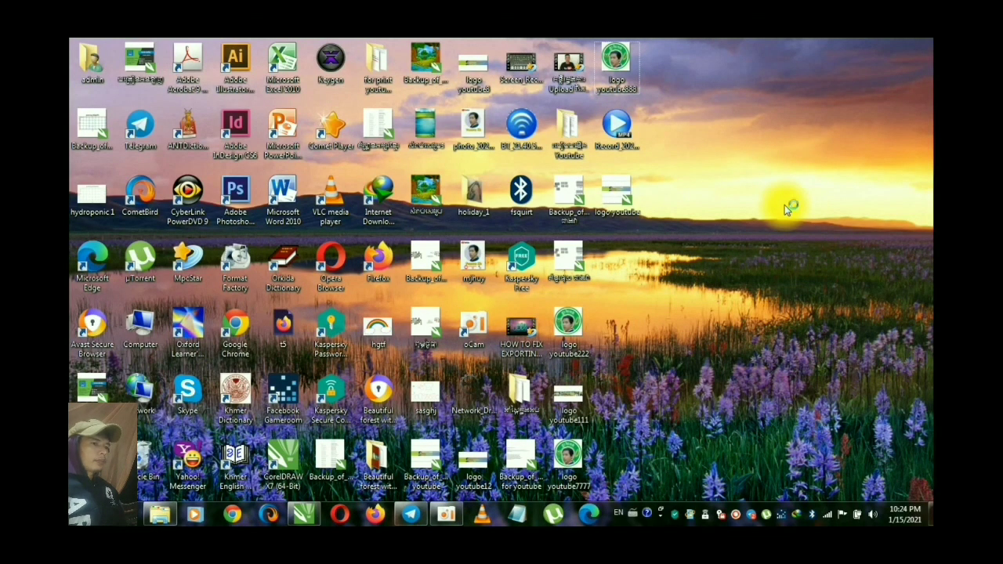
pyautogui.rightClick(784, 205)
pyautogui.click(783, 245)
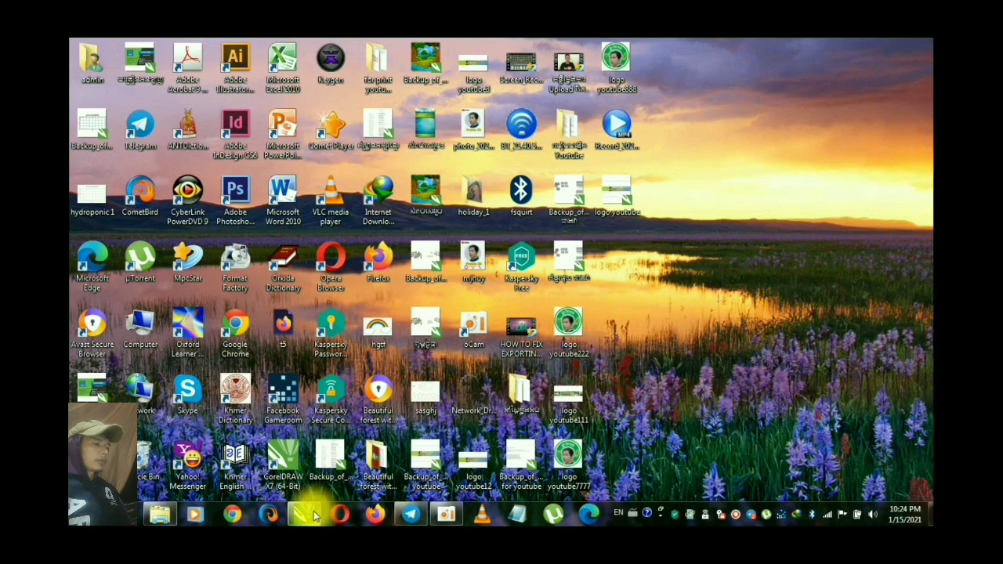
# Switch back to CorelDRAW and look at the whole logo on Page 4 close up
pyautogui.moveTo(312, 517)
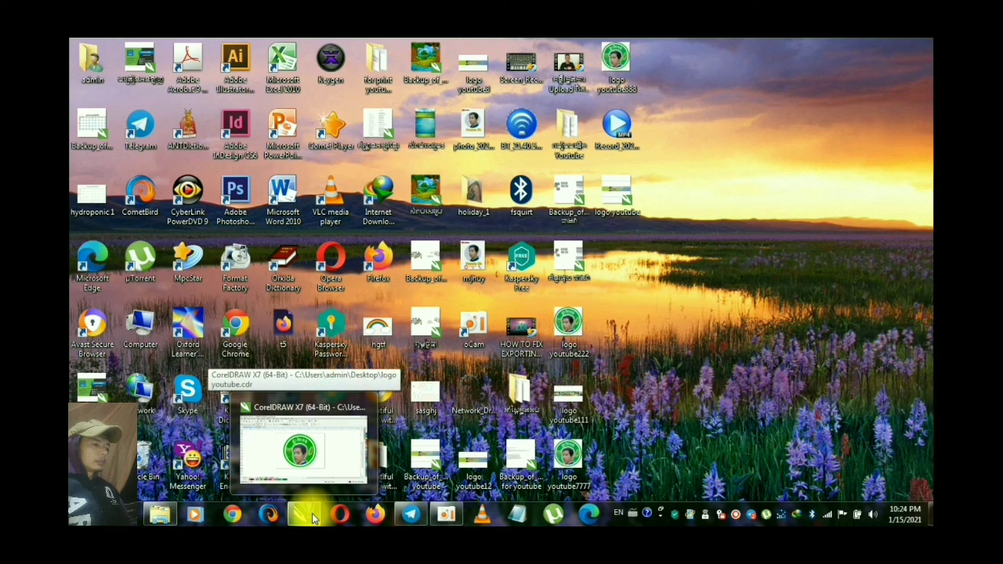
pyautogui.click(312, 513)
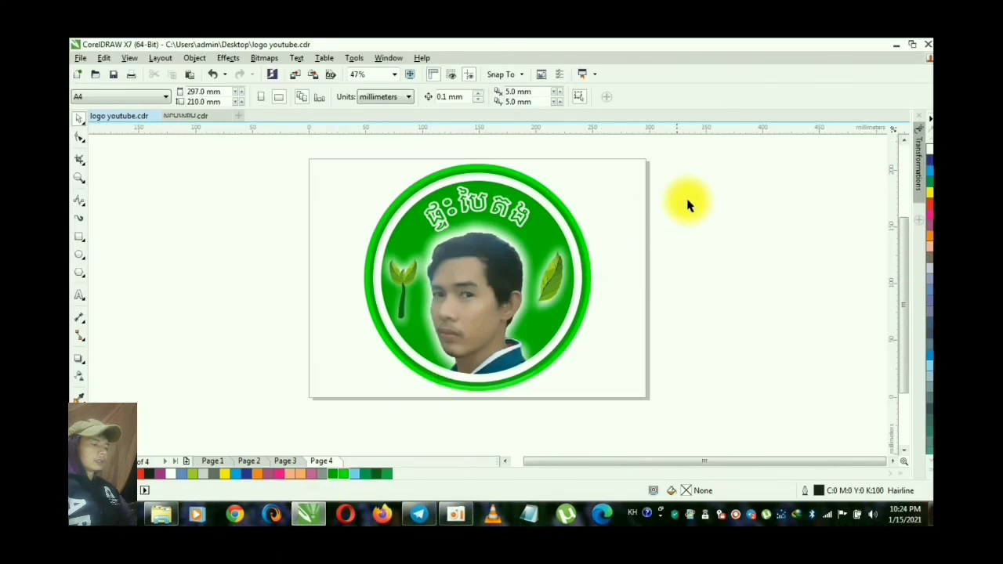
pyautogui.press('z')
pyautogui.scroll(-1, 648, 223)
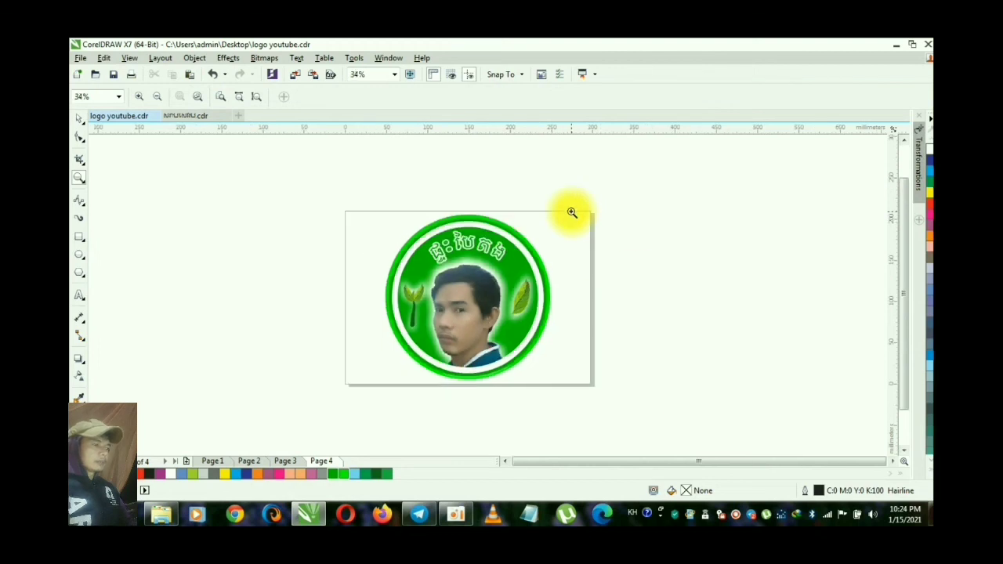
pyautogui.moveTo(306, 179); pyautogui.dragTo(624, 409)
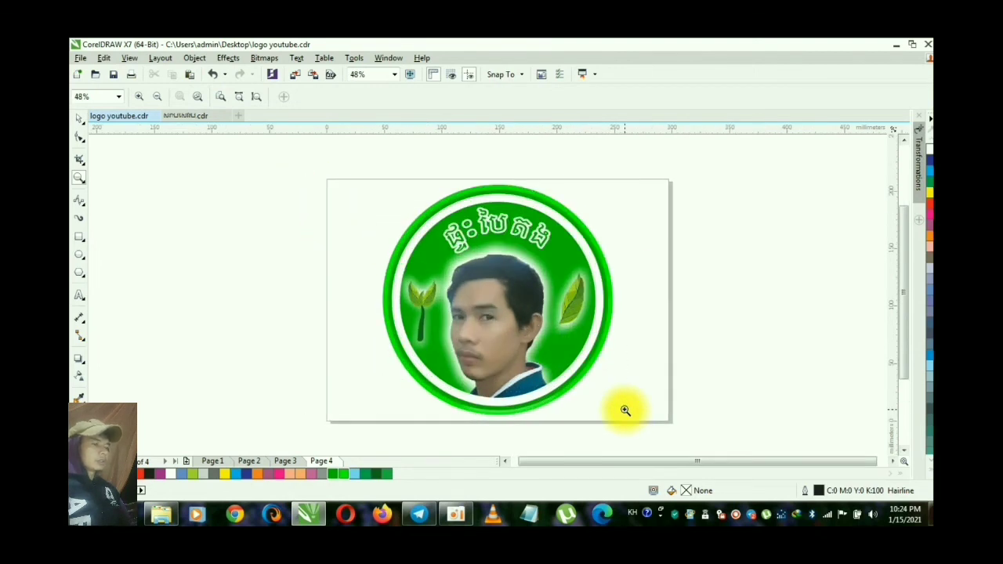